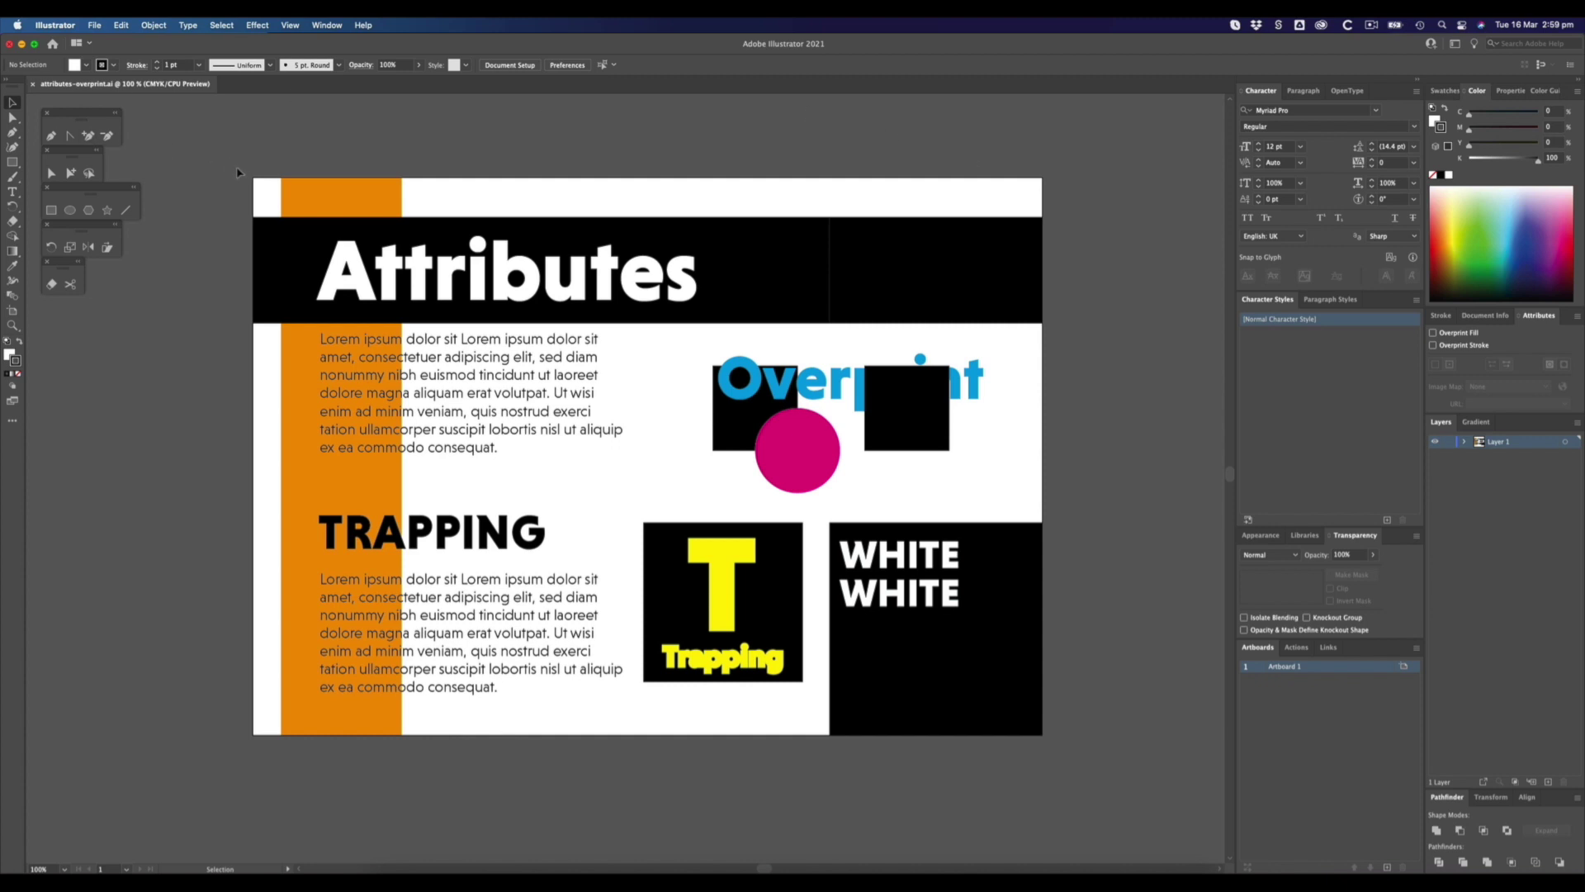
Select the Attributes heading and look through the panel list for the Attributes panel.
click(405, 275)
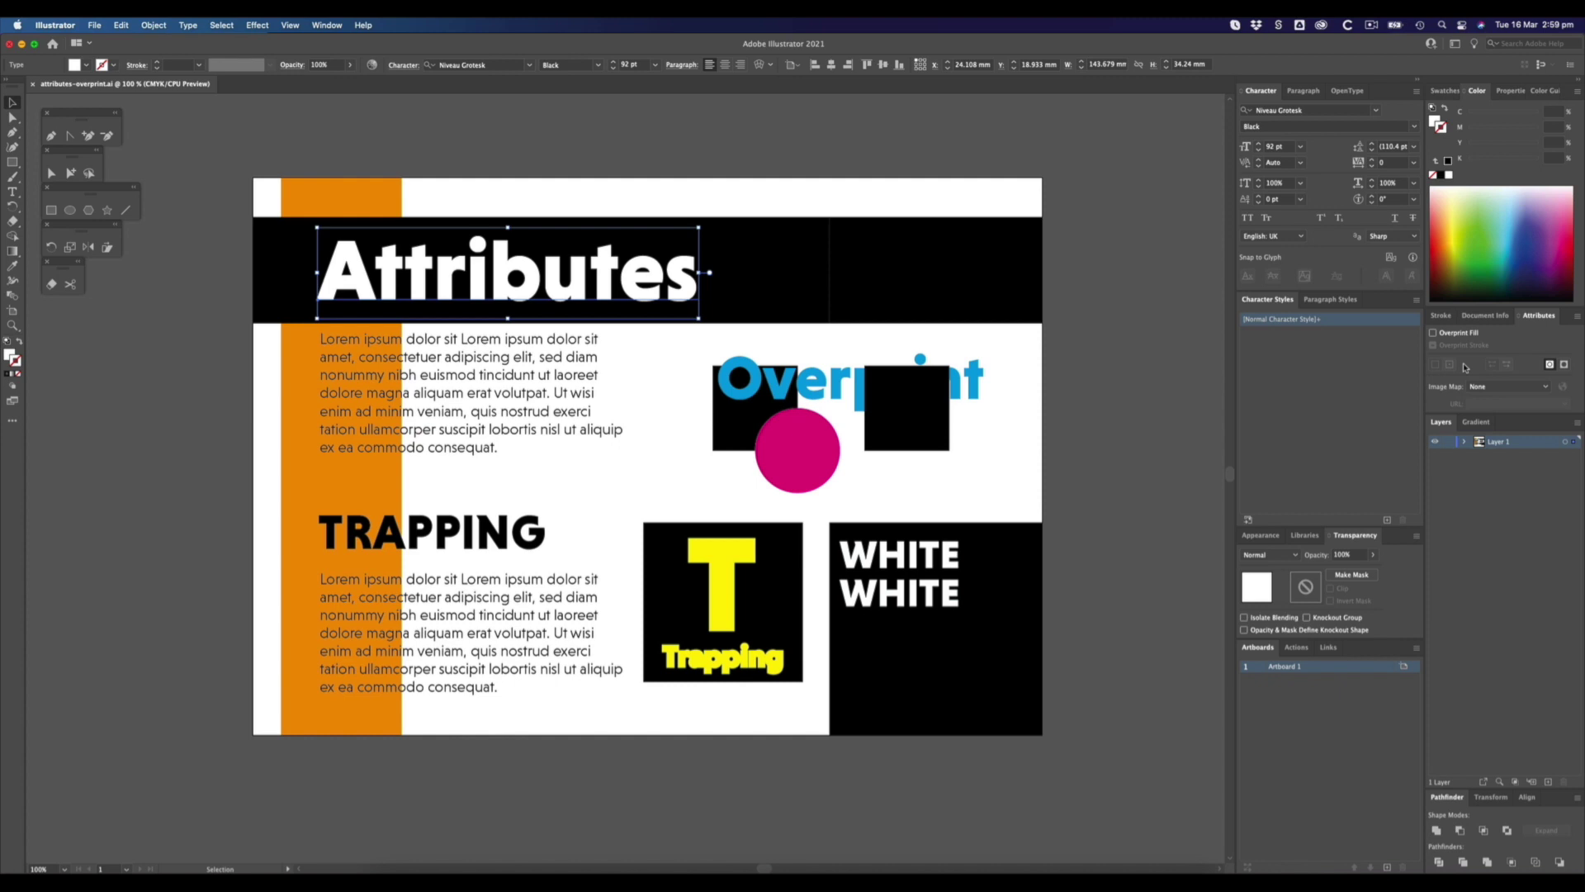
click(317, 24)
click(317, 25)
click(317, 25)
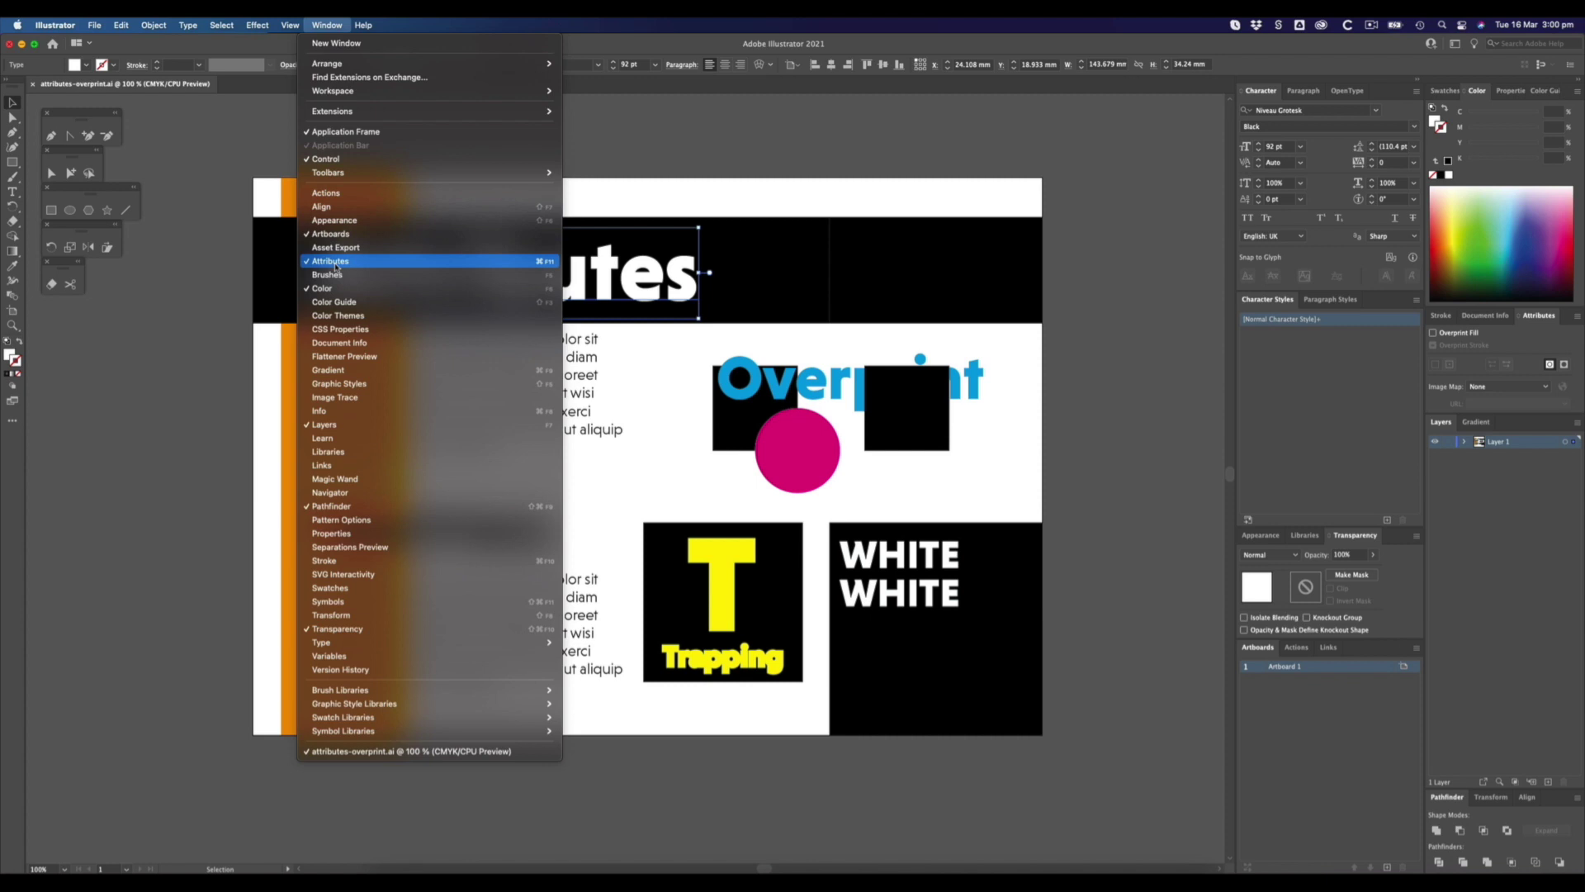
click(218, 262)
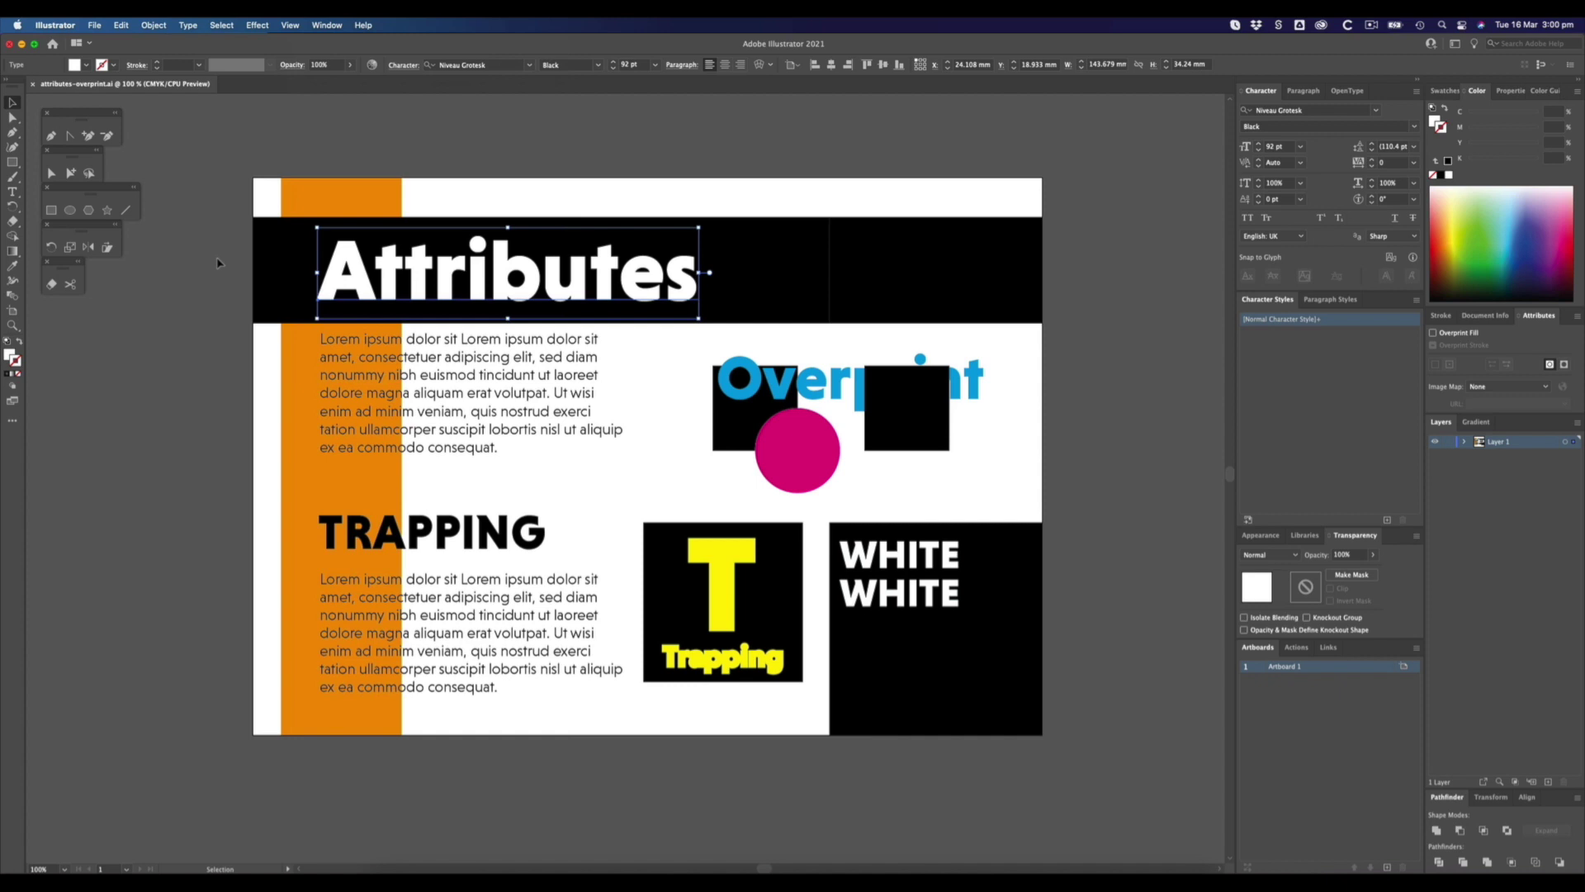
Check Overprint Fill on the black band, Attributes heading, orange bar and yellow T.
click(227, 292)
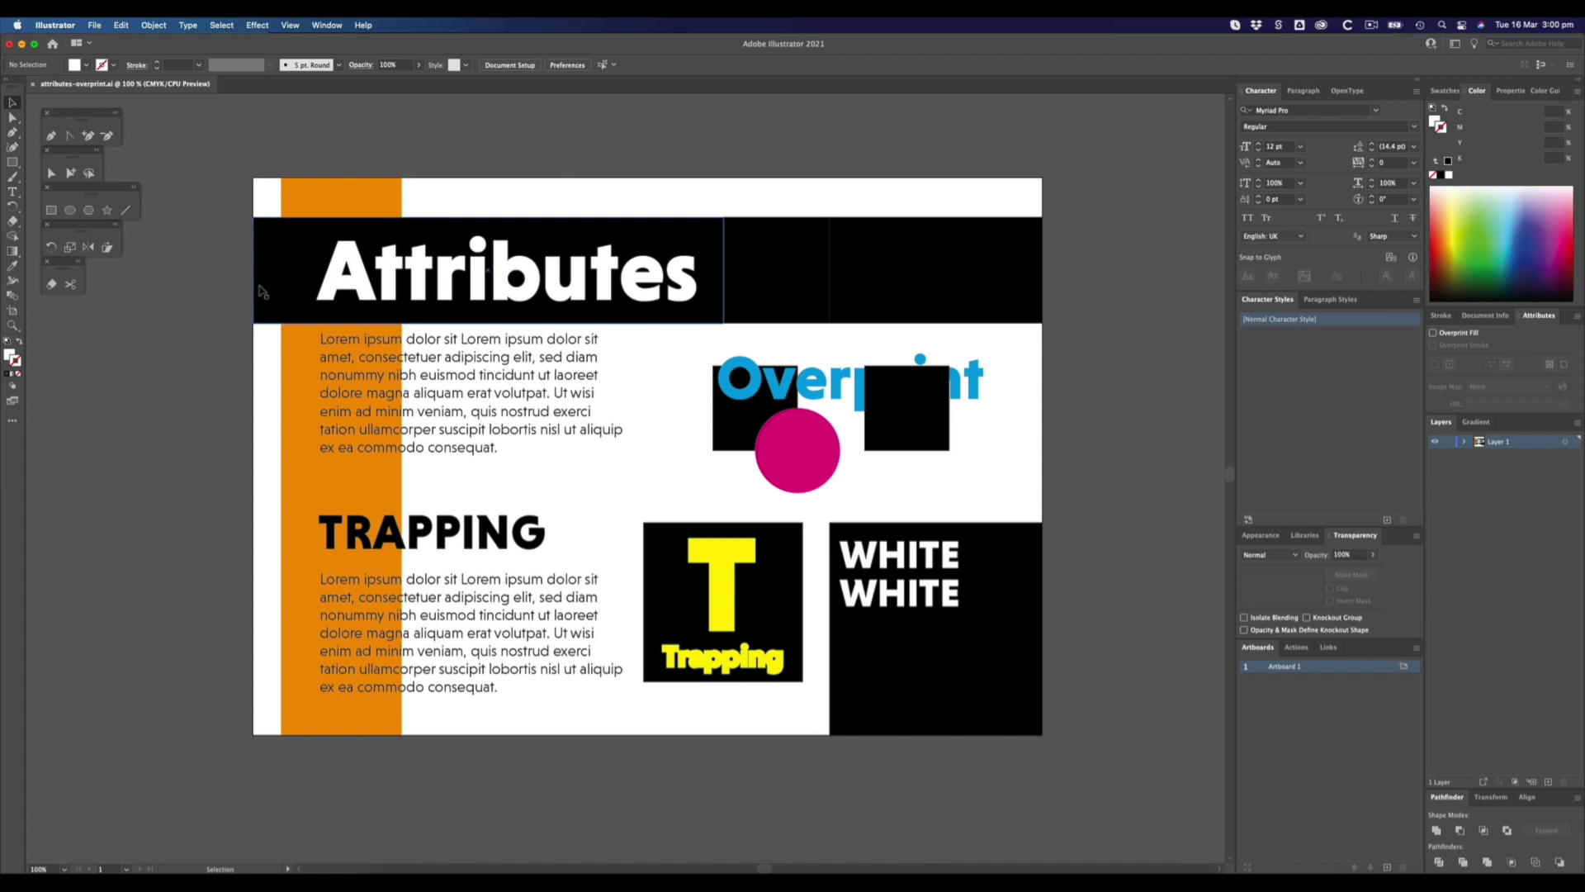
click(263, 292)
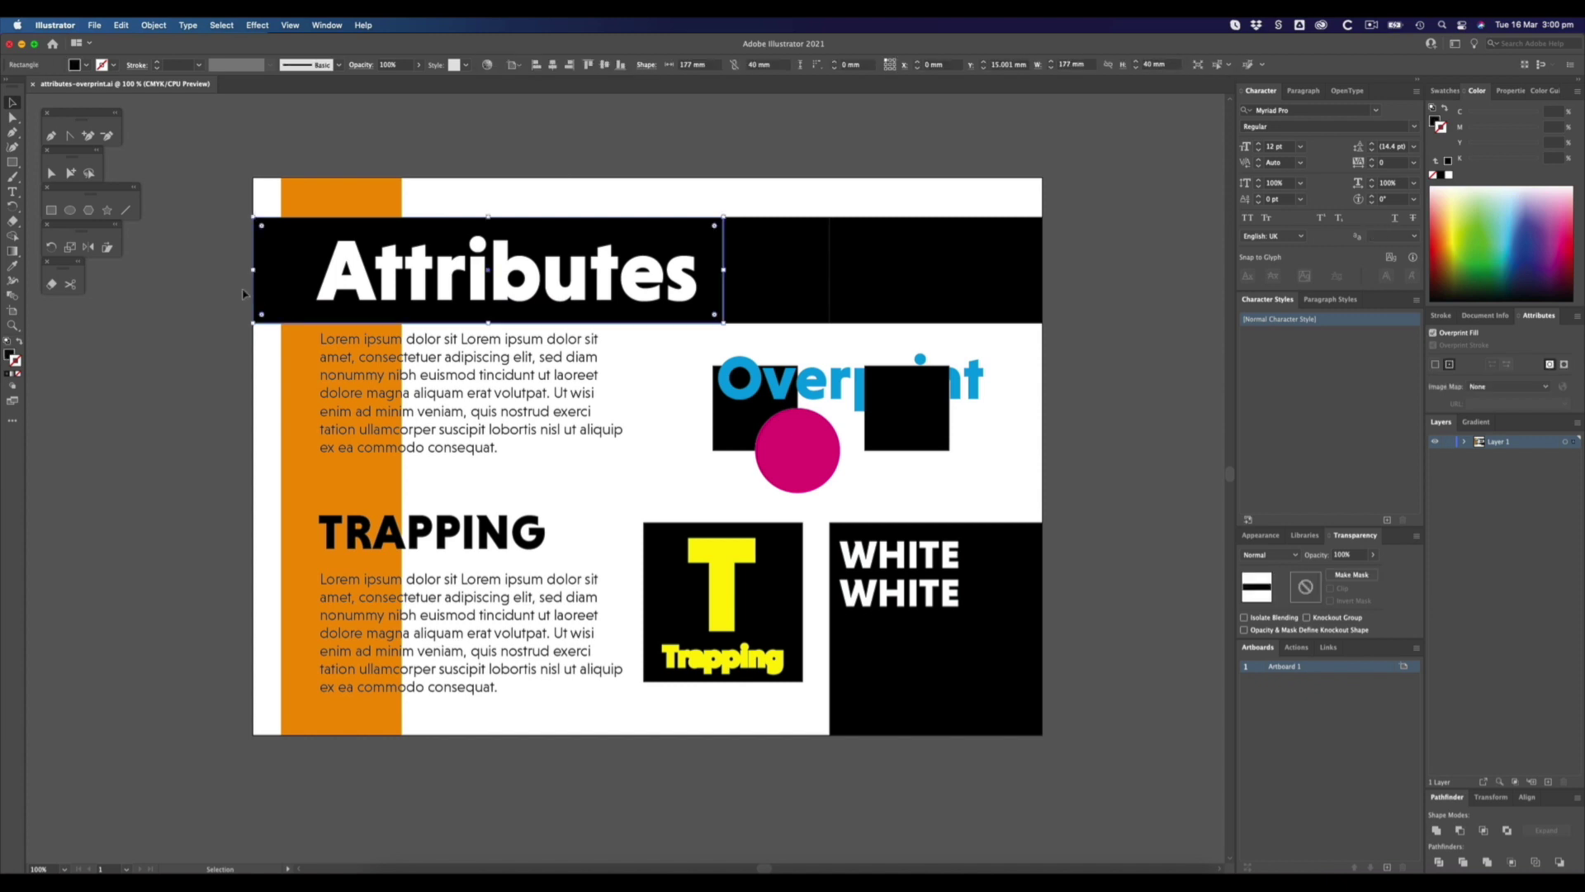
click(352, 291)
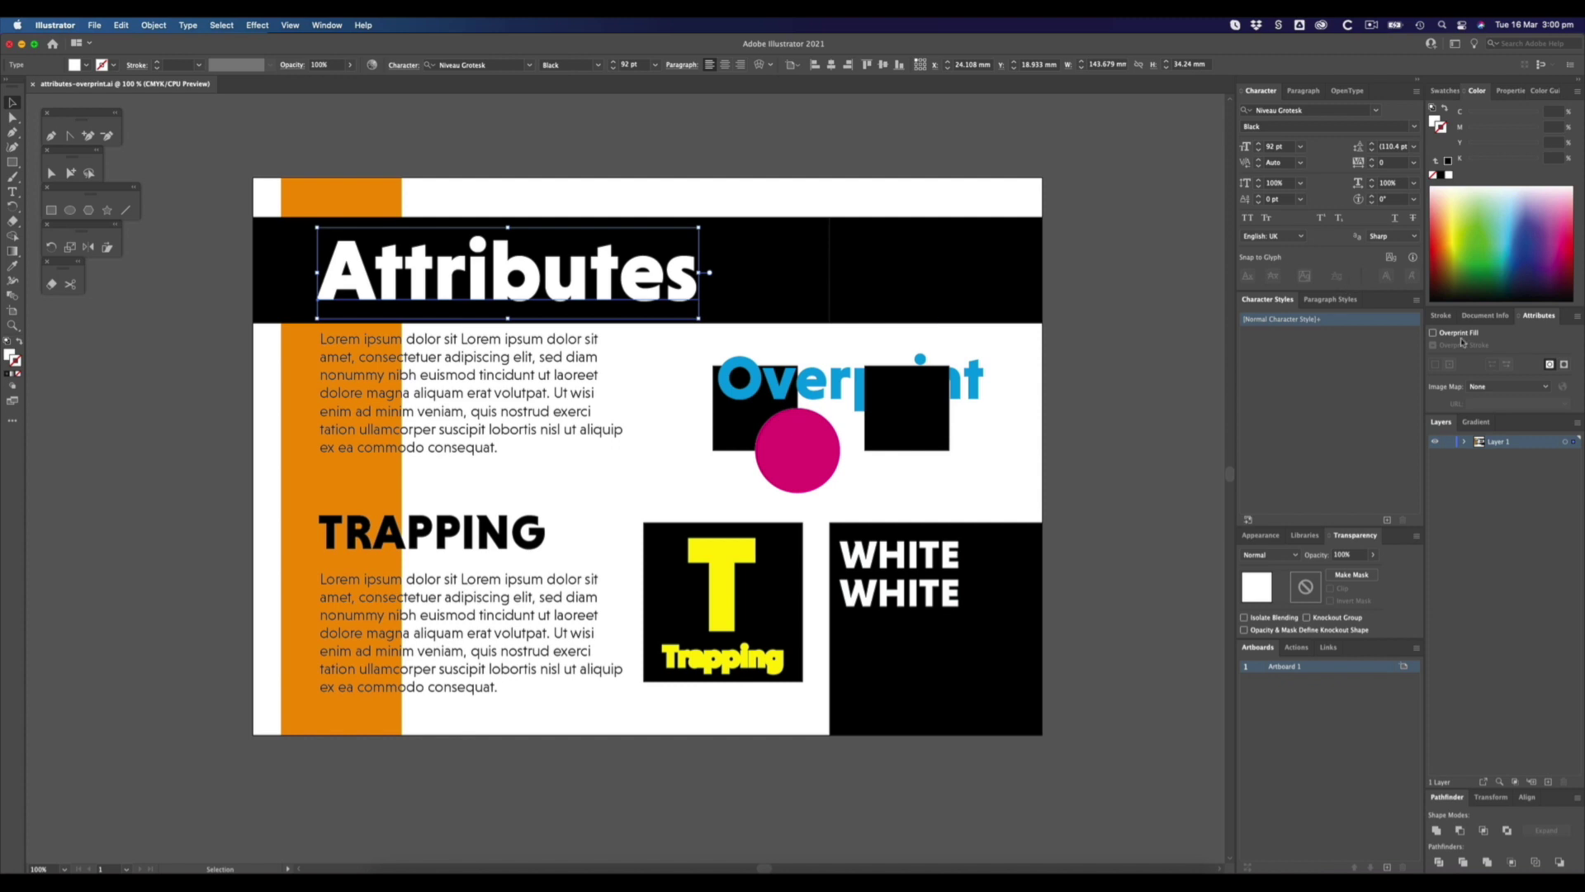
click(290, 419)
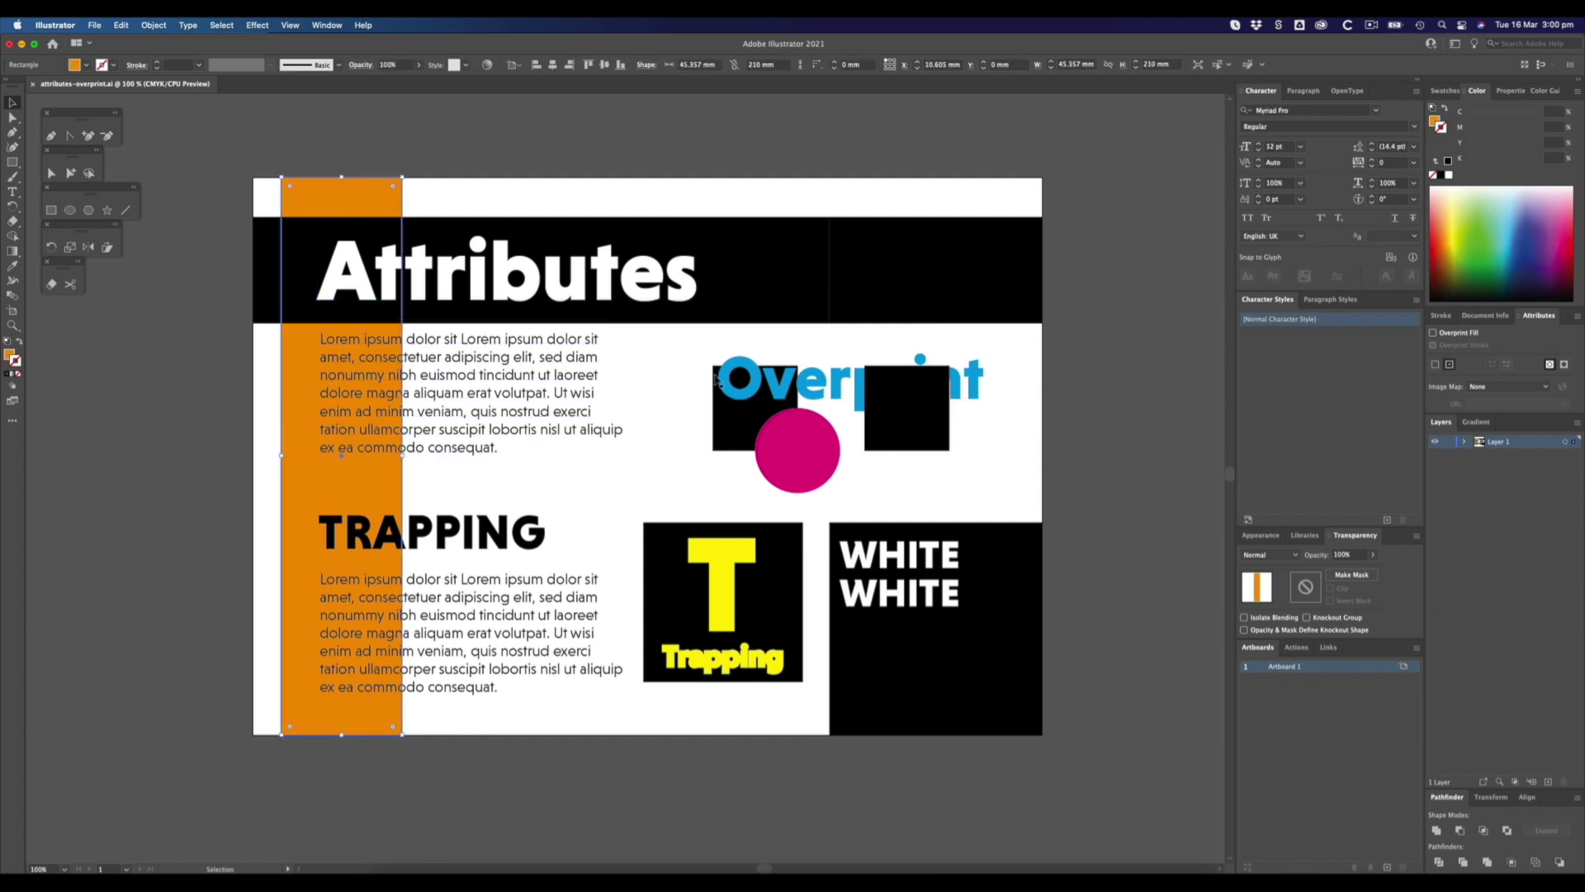
click(711, 549)
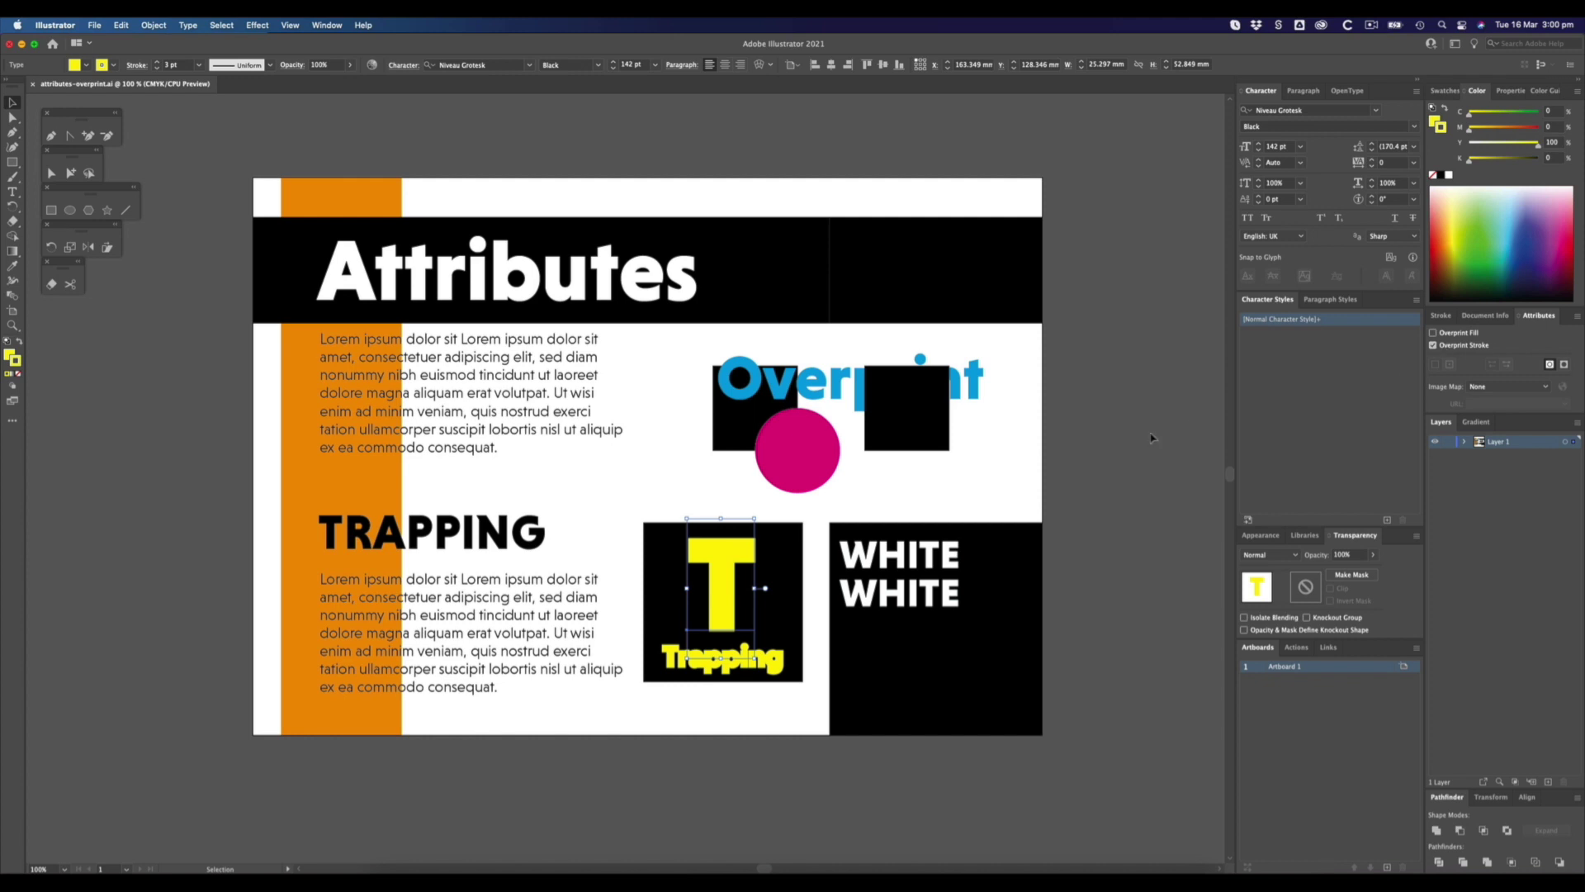
click(1019, 393)
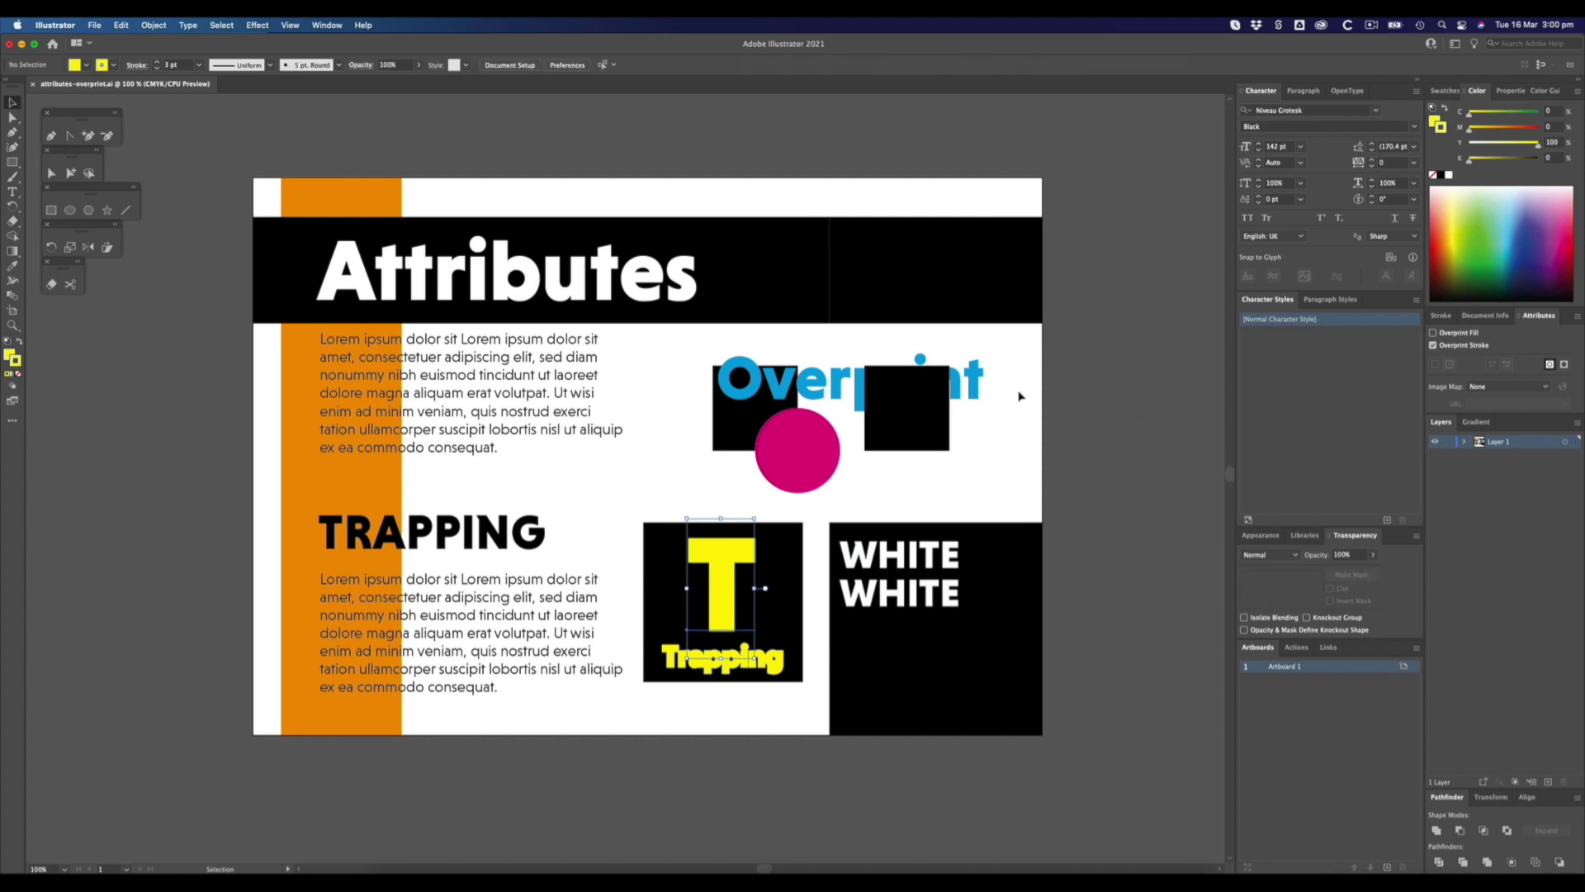
click(690, 272)
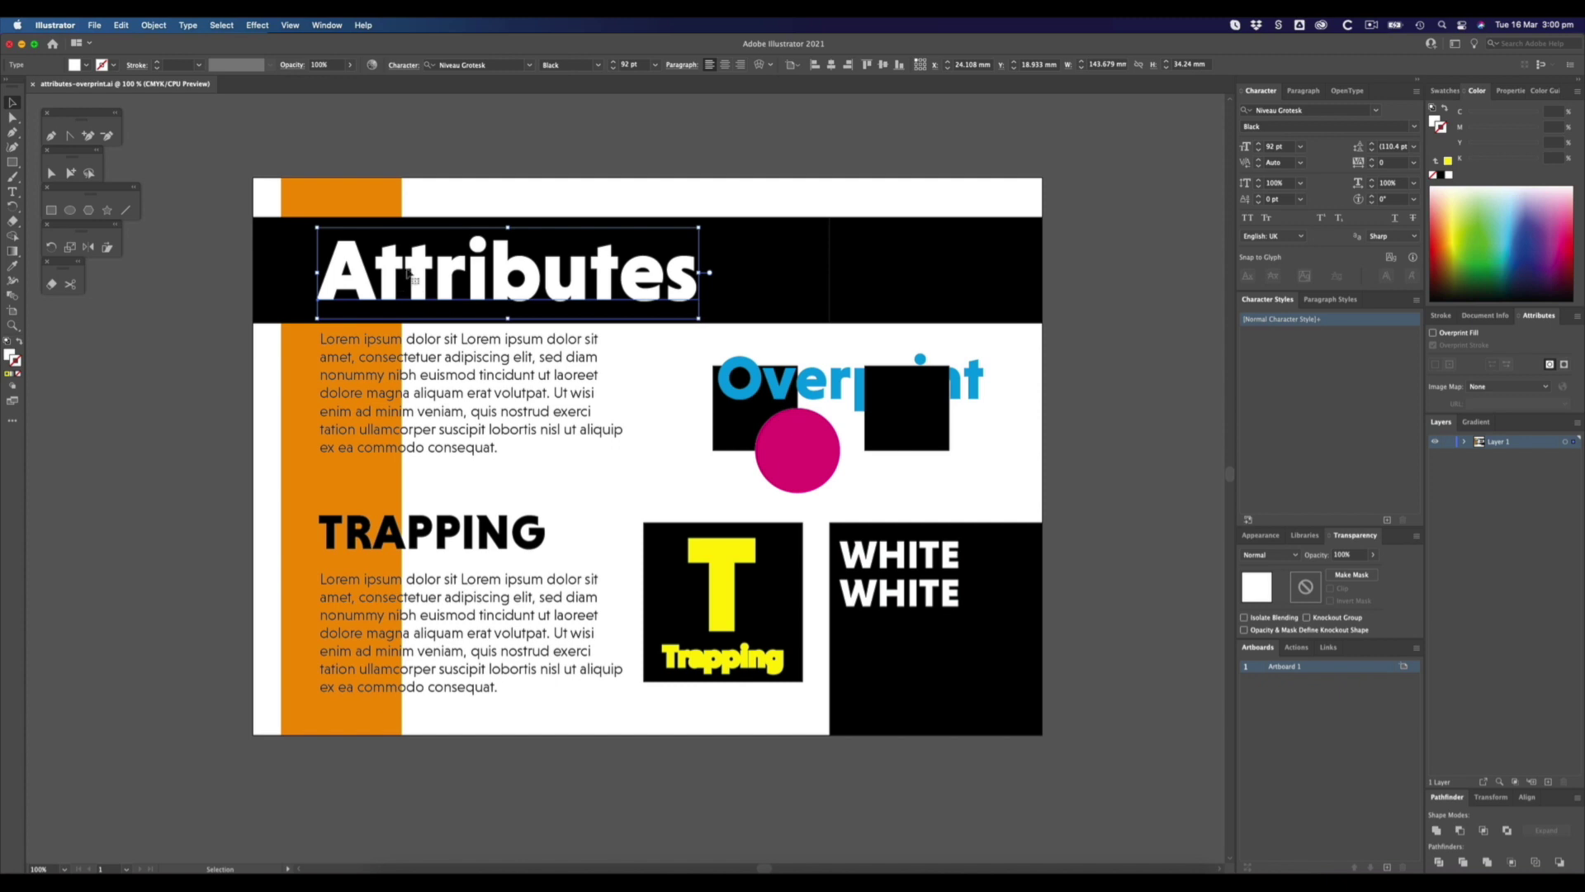
click(764, 266)
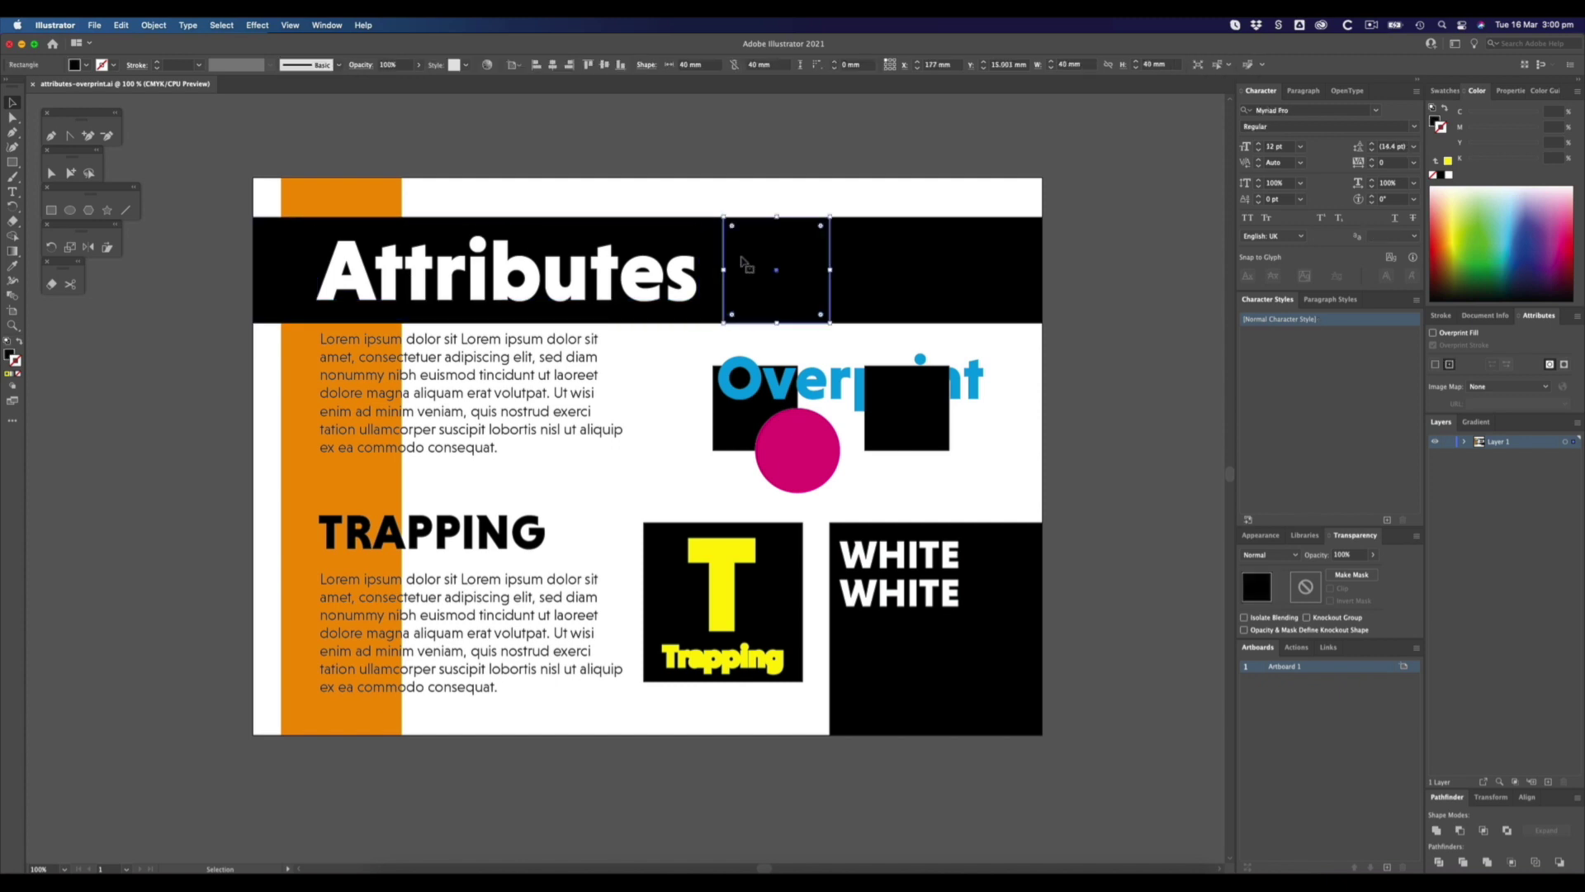
Turn on Overprint Fill for the blue Overprint text and compare it with the black square beneath.
click(784, 392)
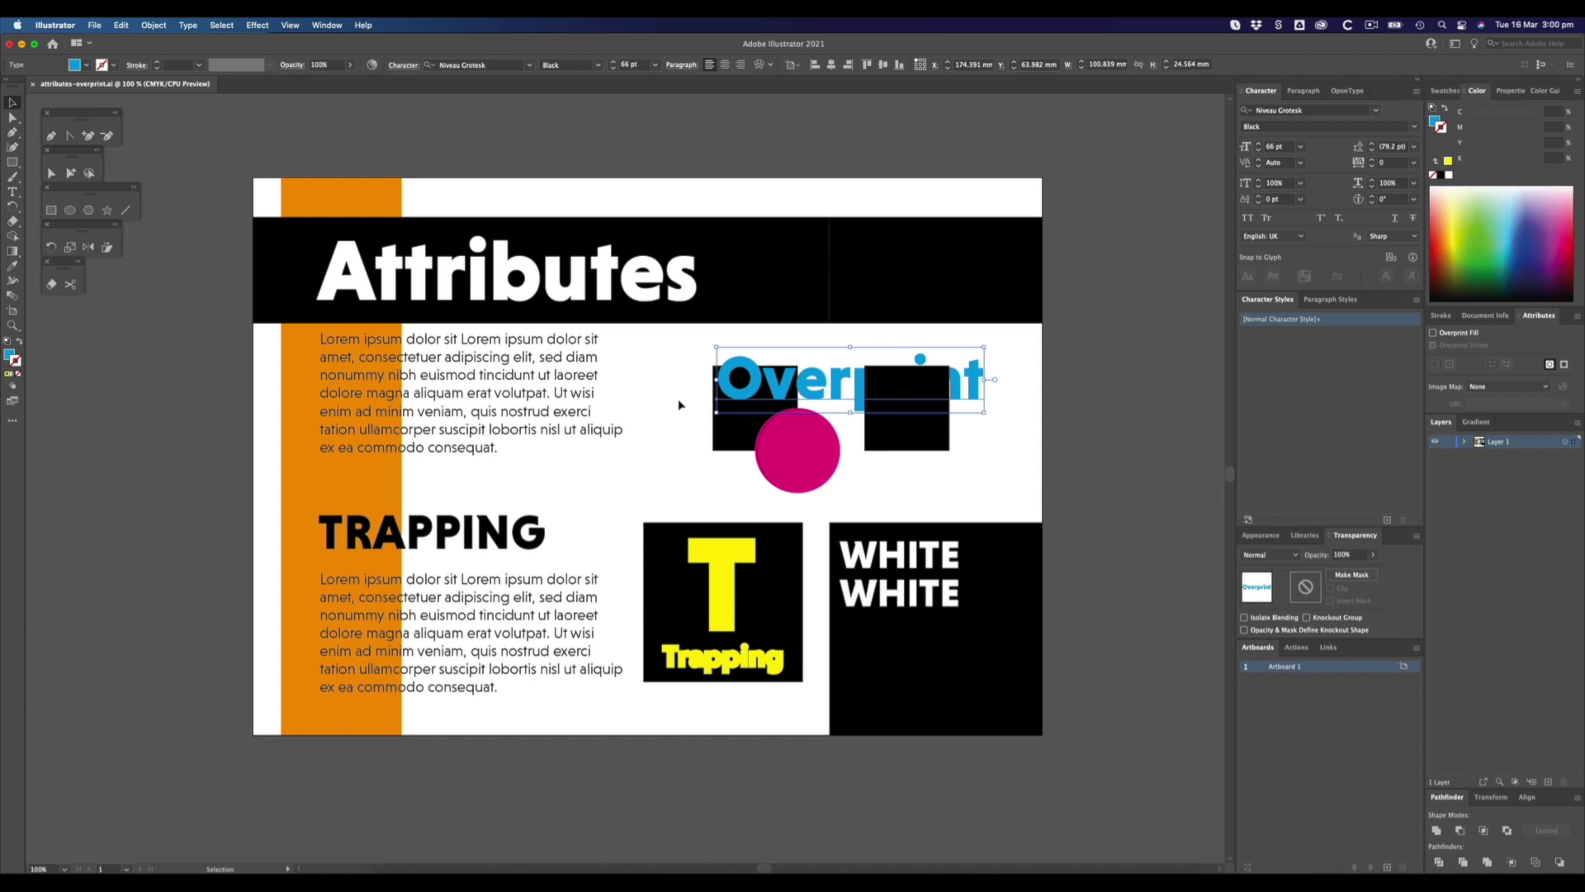
click(1433, 332)
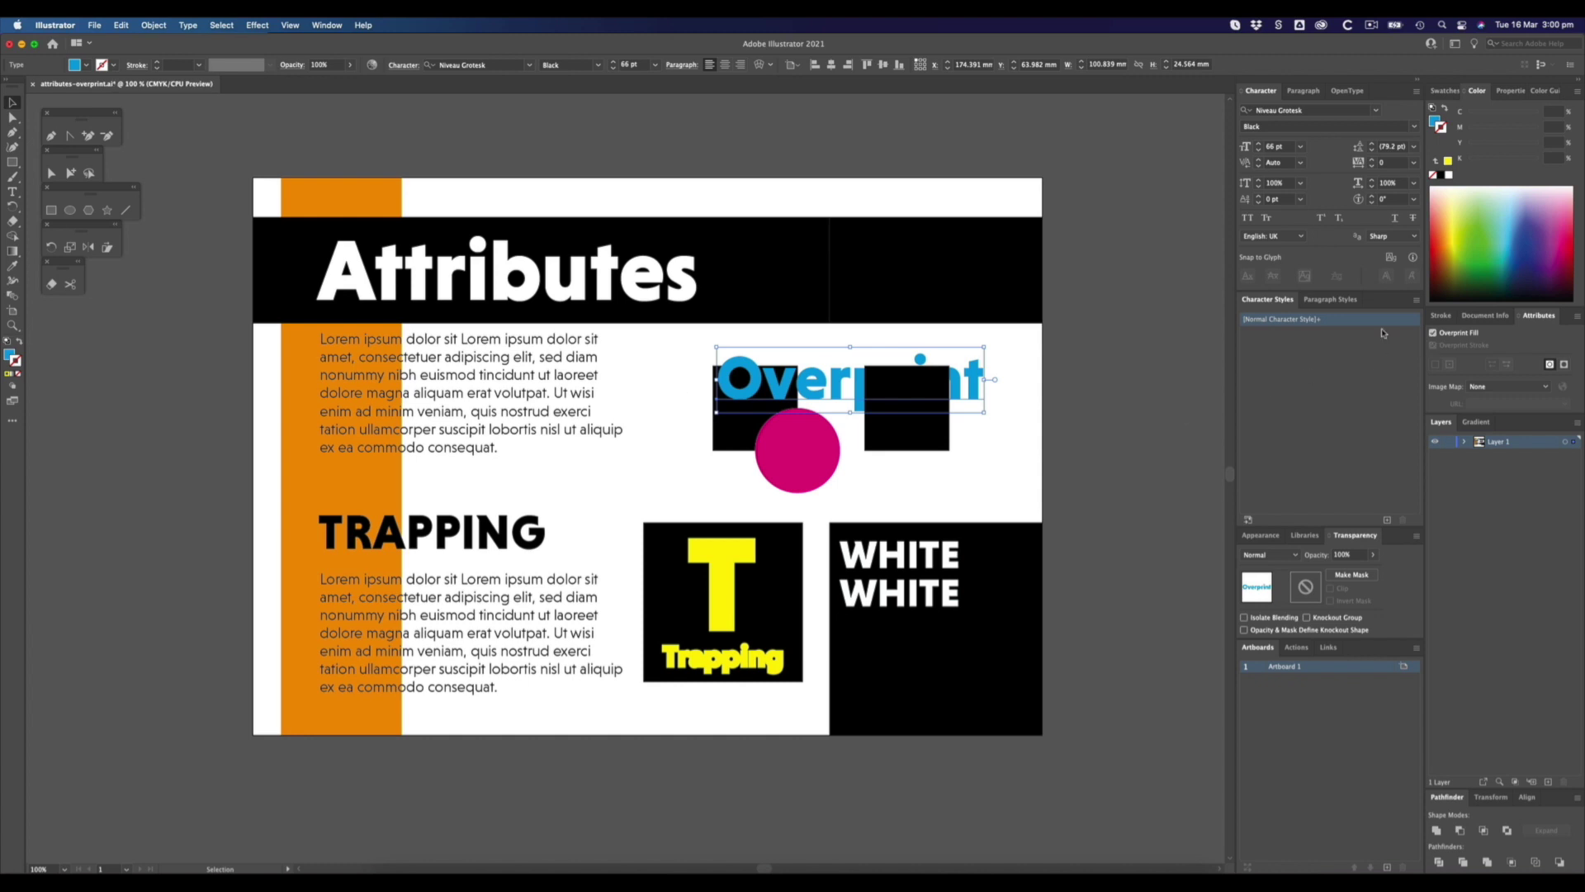
click(720, 435)
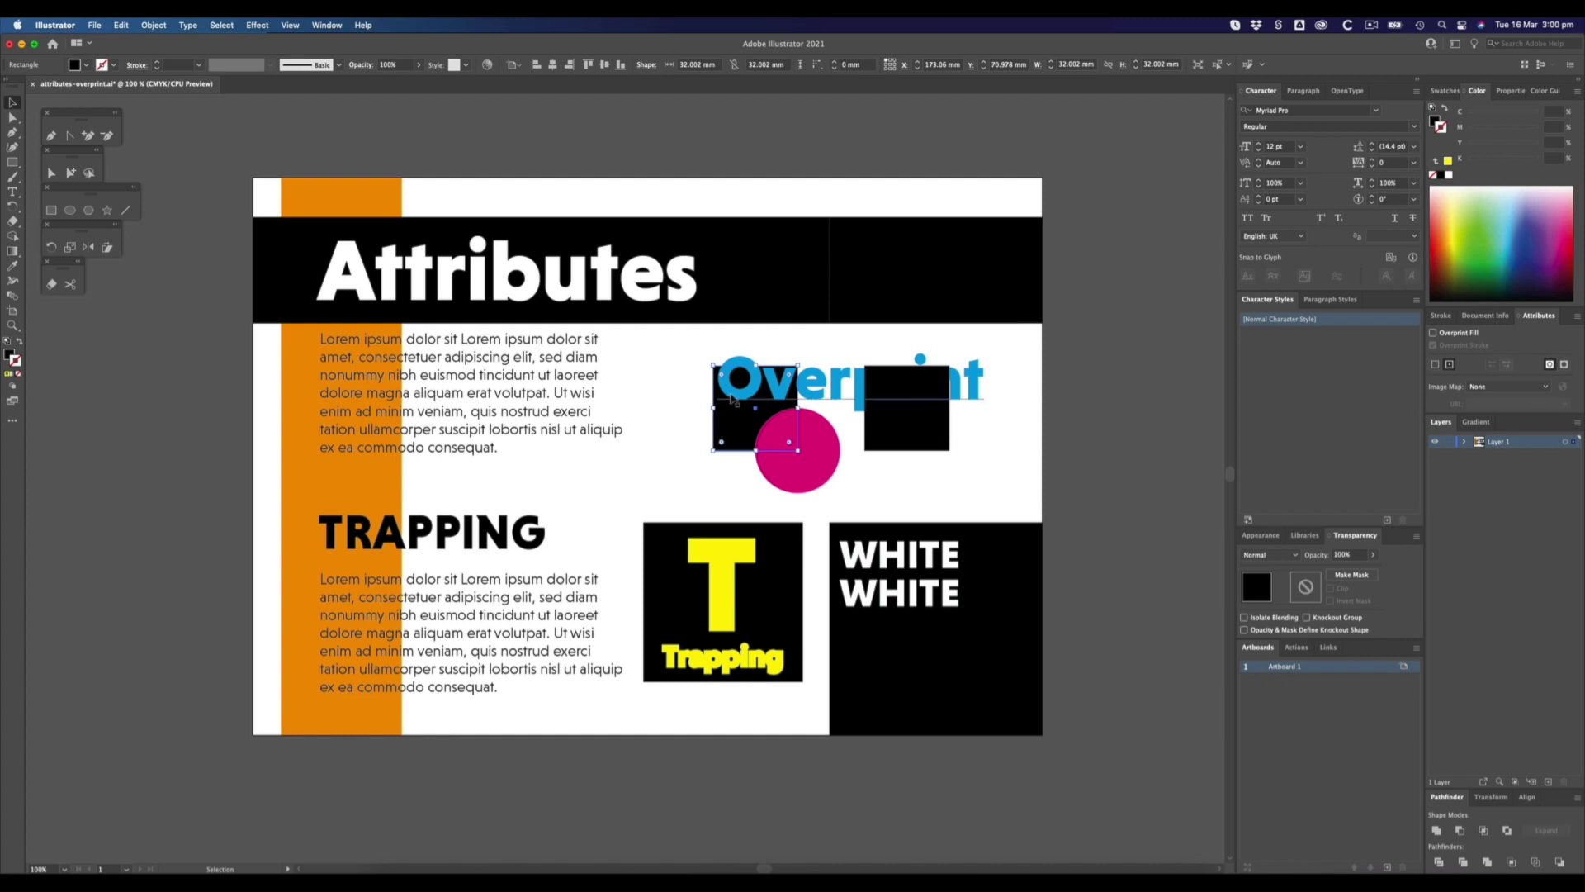
click(731, 399)
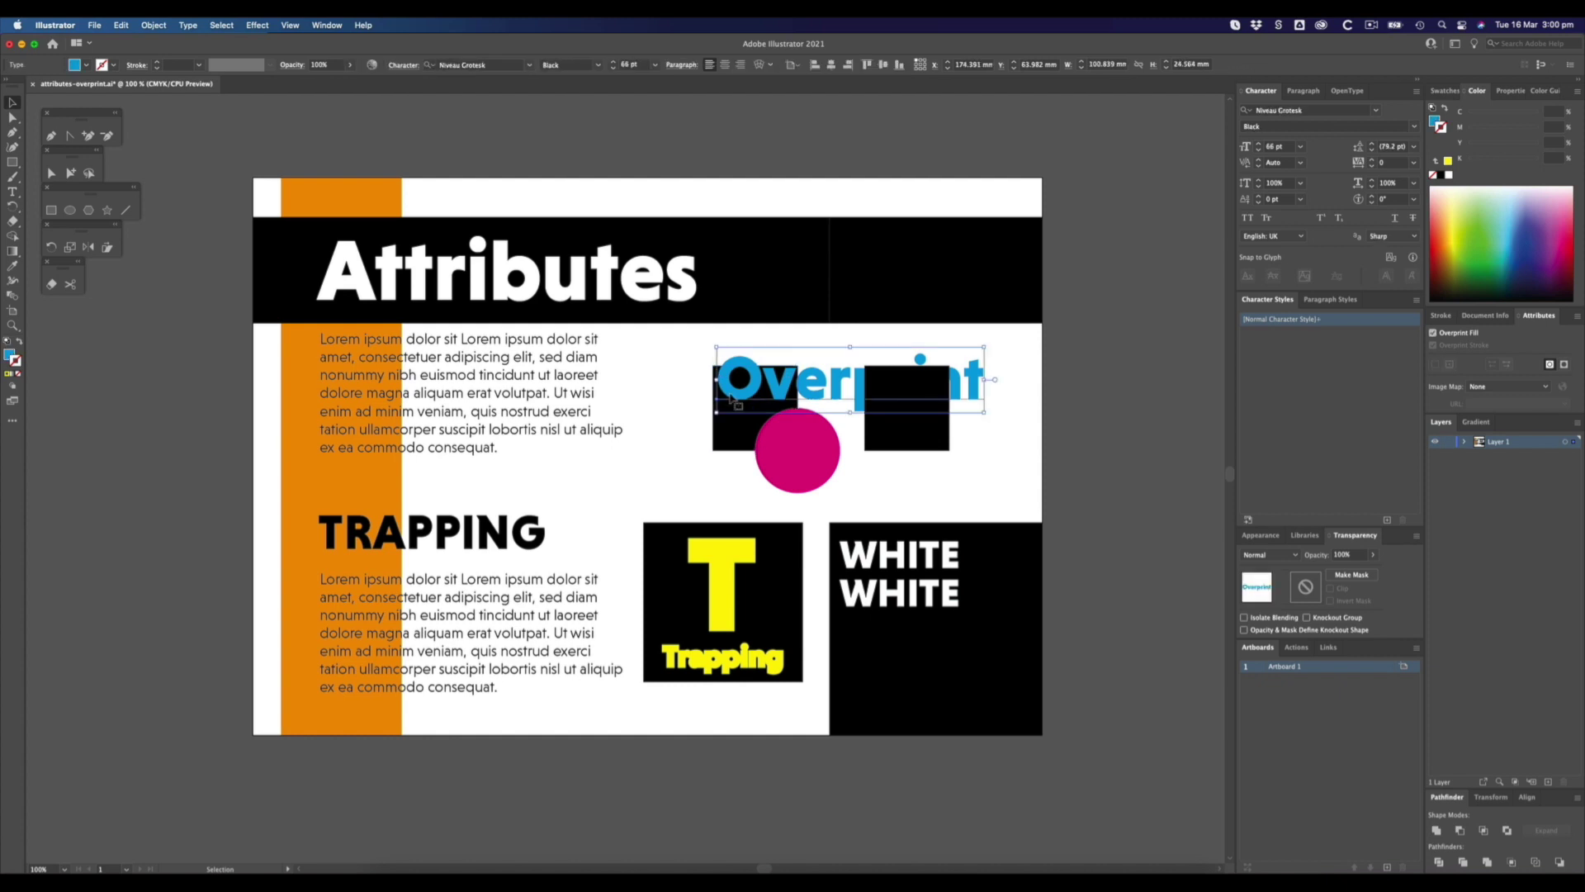
click(731, 398)
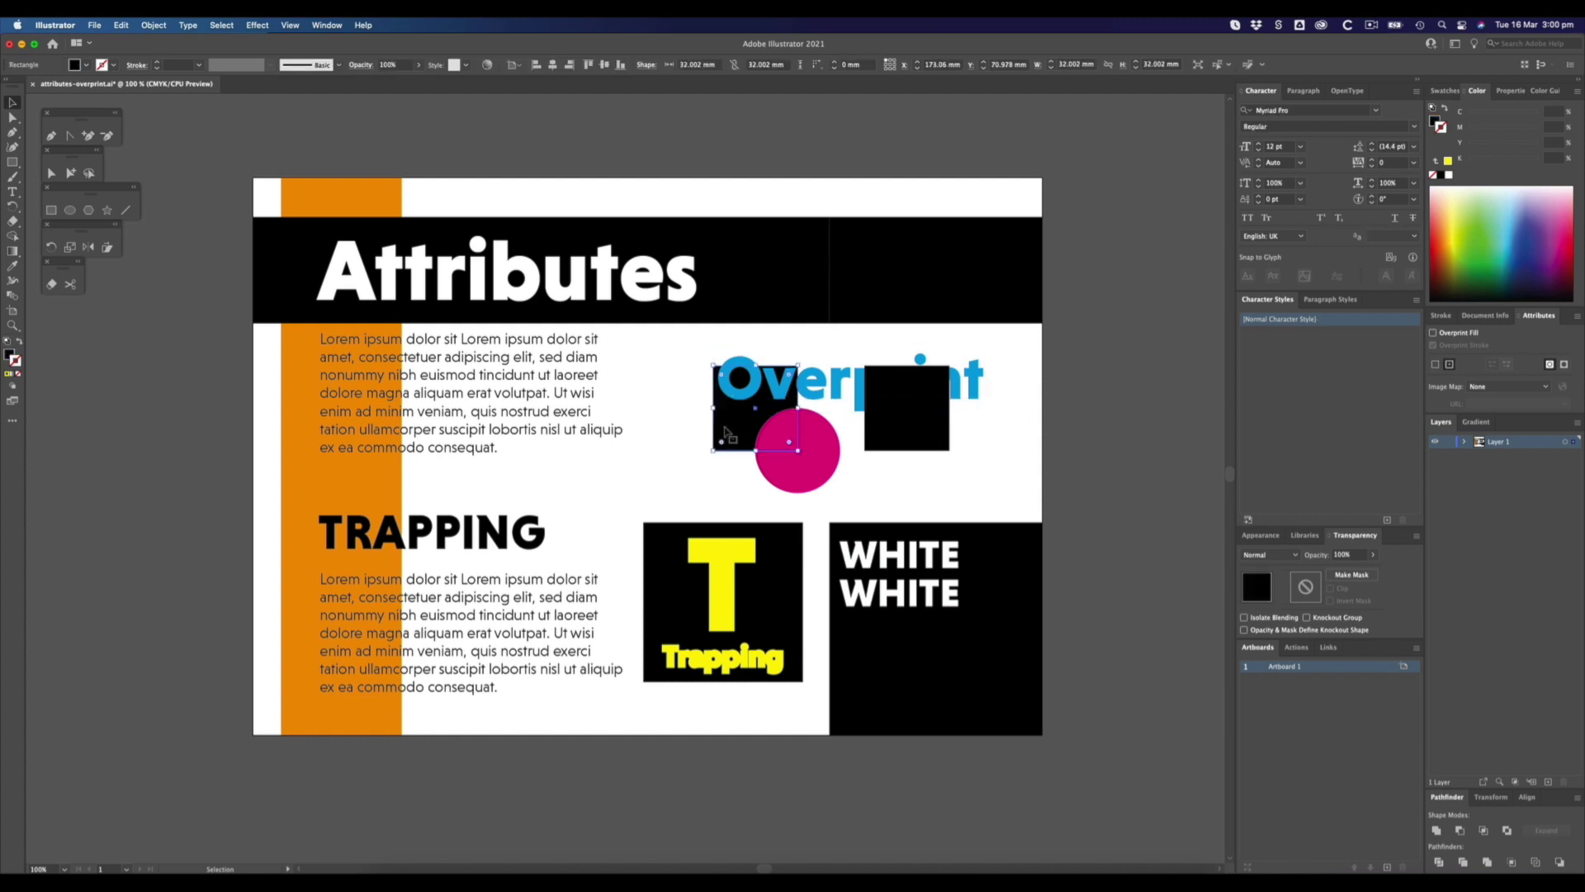
click(733, 398)
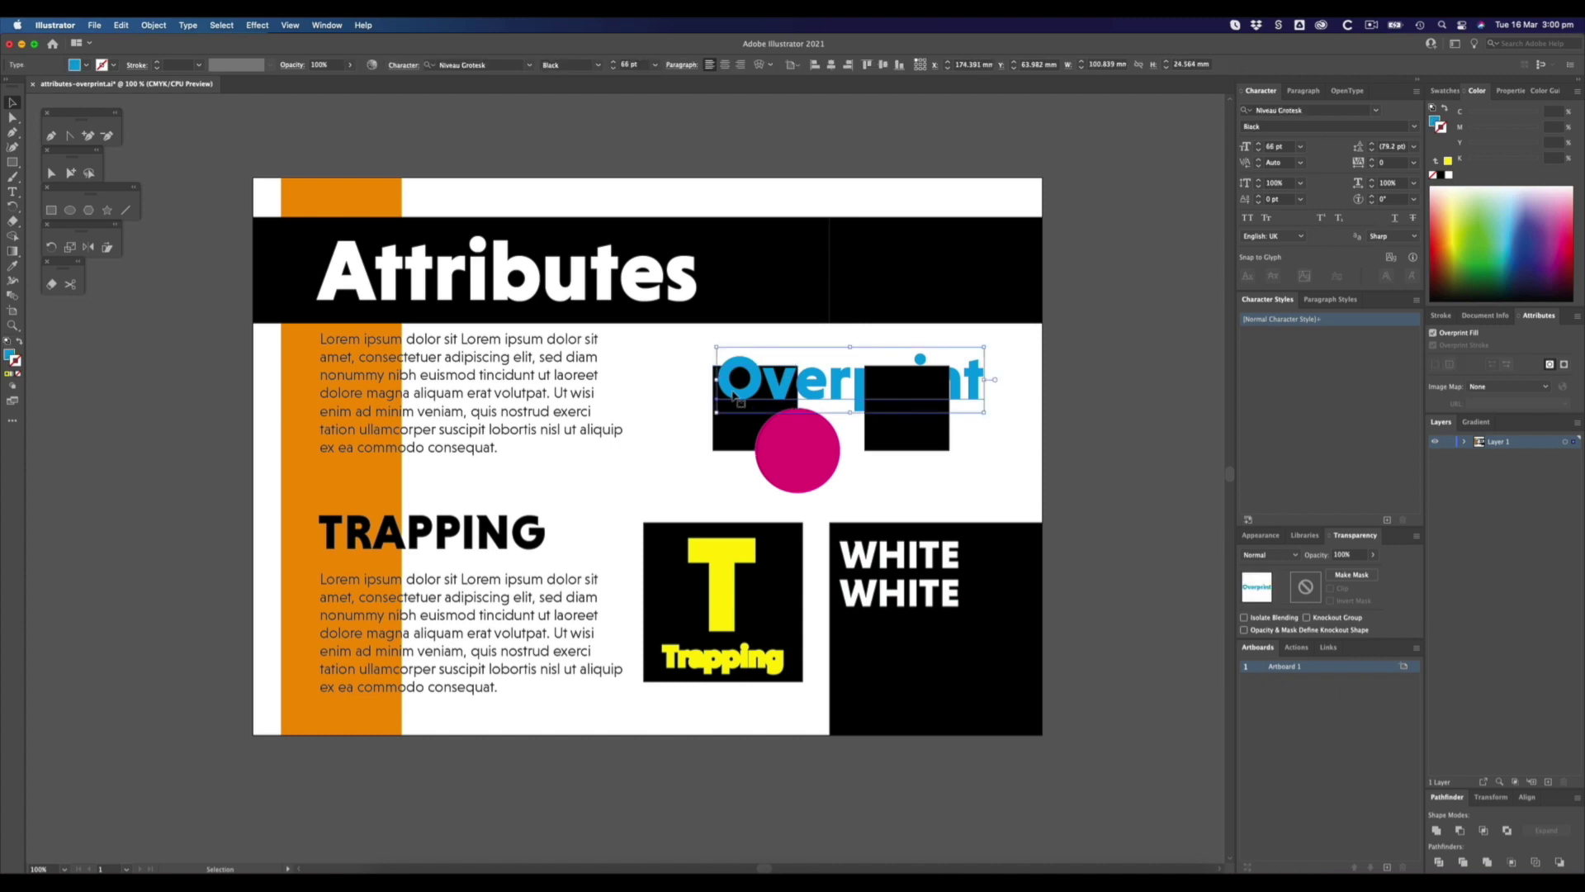
click(728, 344)
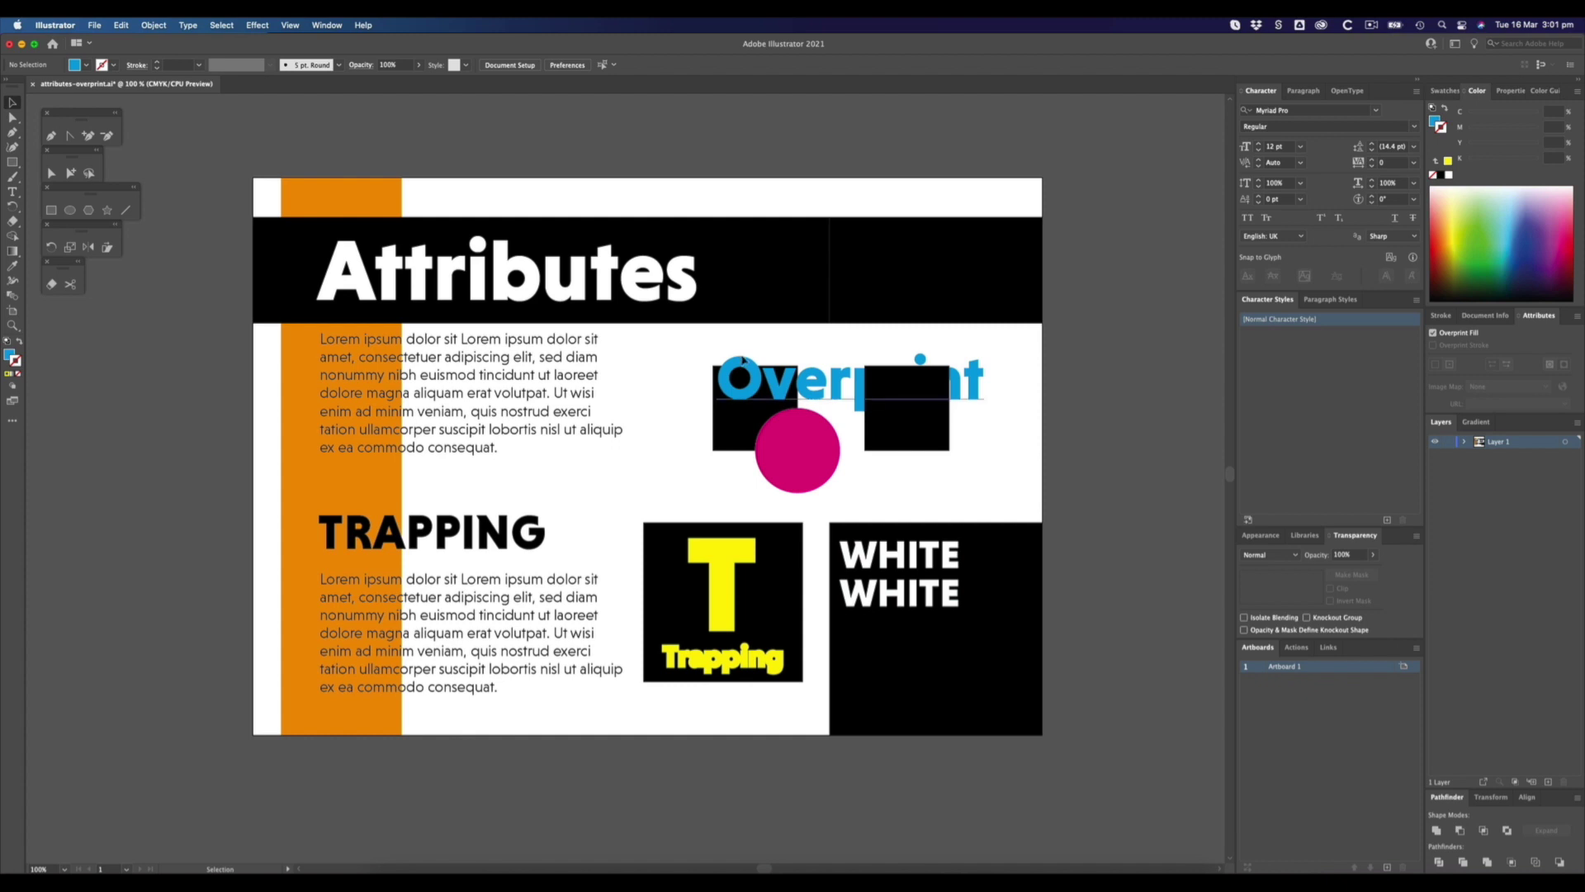
click(744, 361)
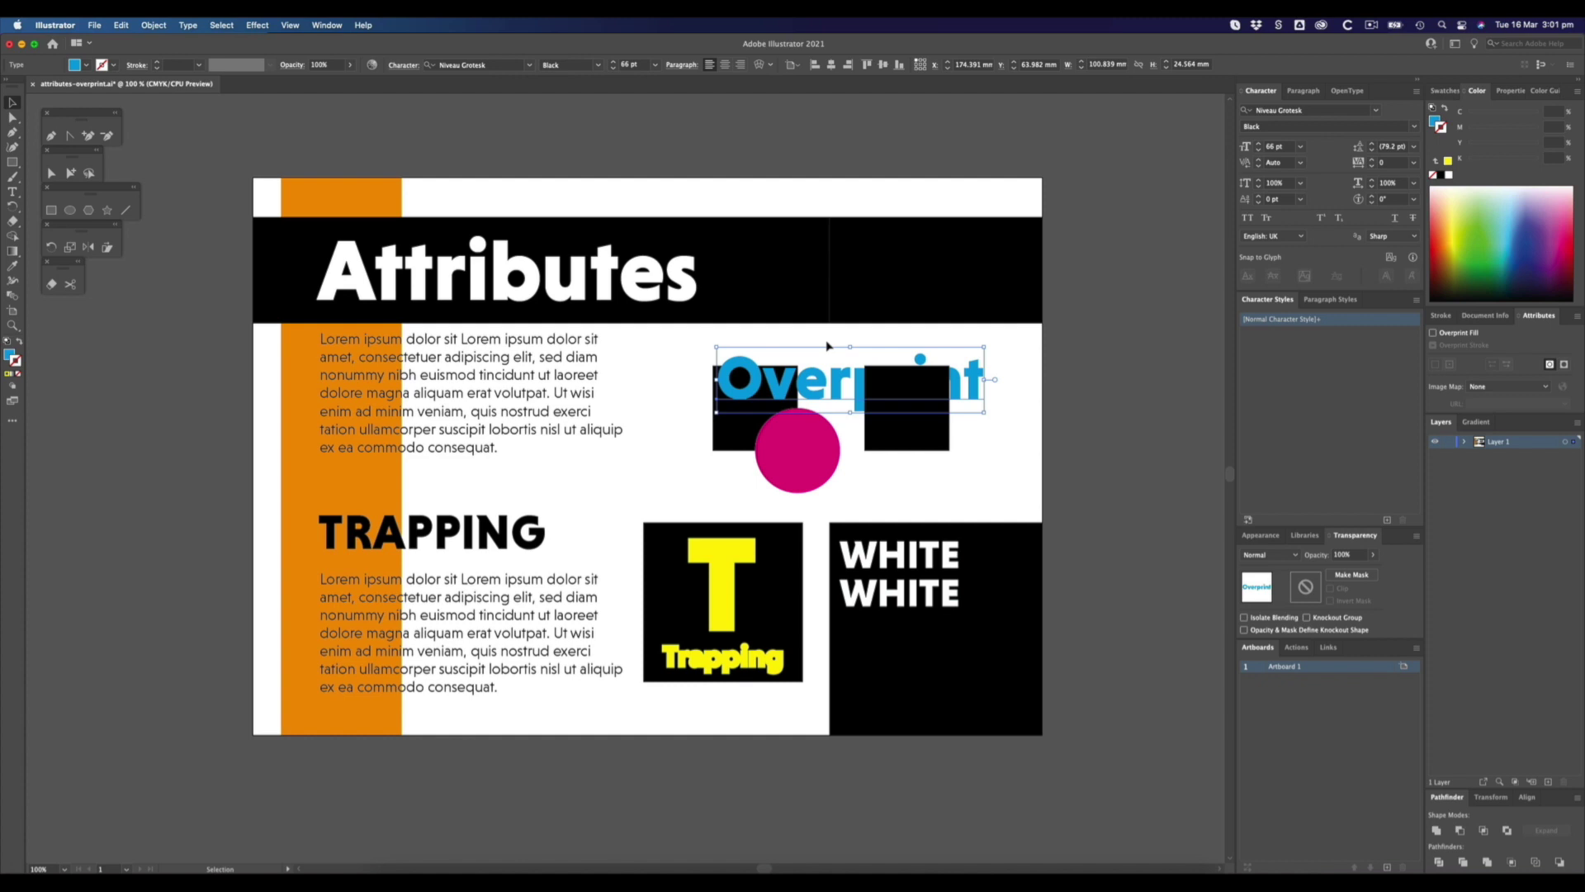
Select the upper Lorem ipsum paragraph and zoom in on its first line.
click(820, 341)
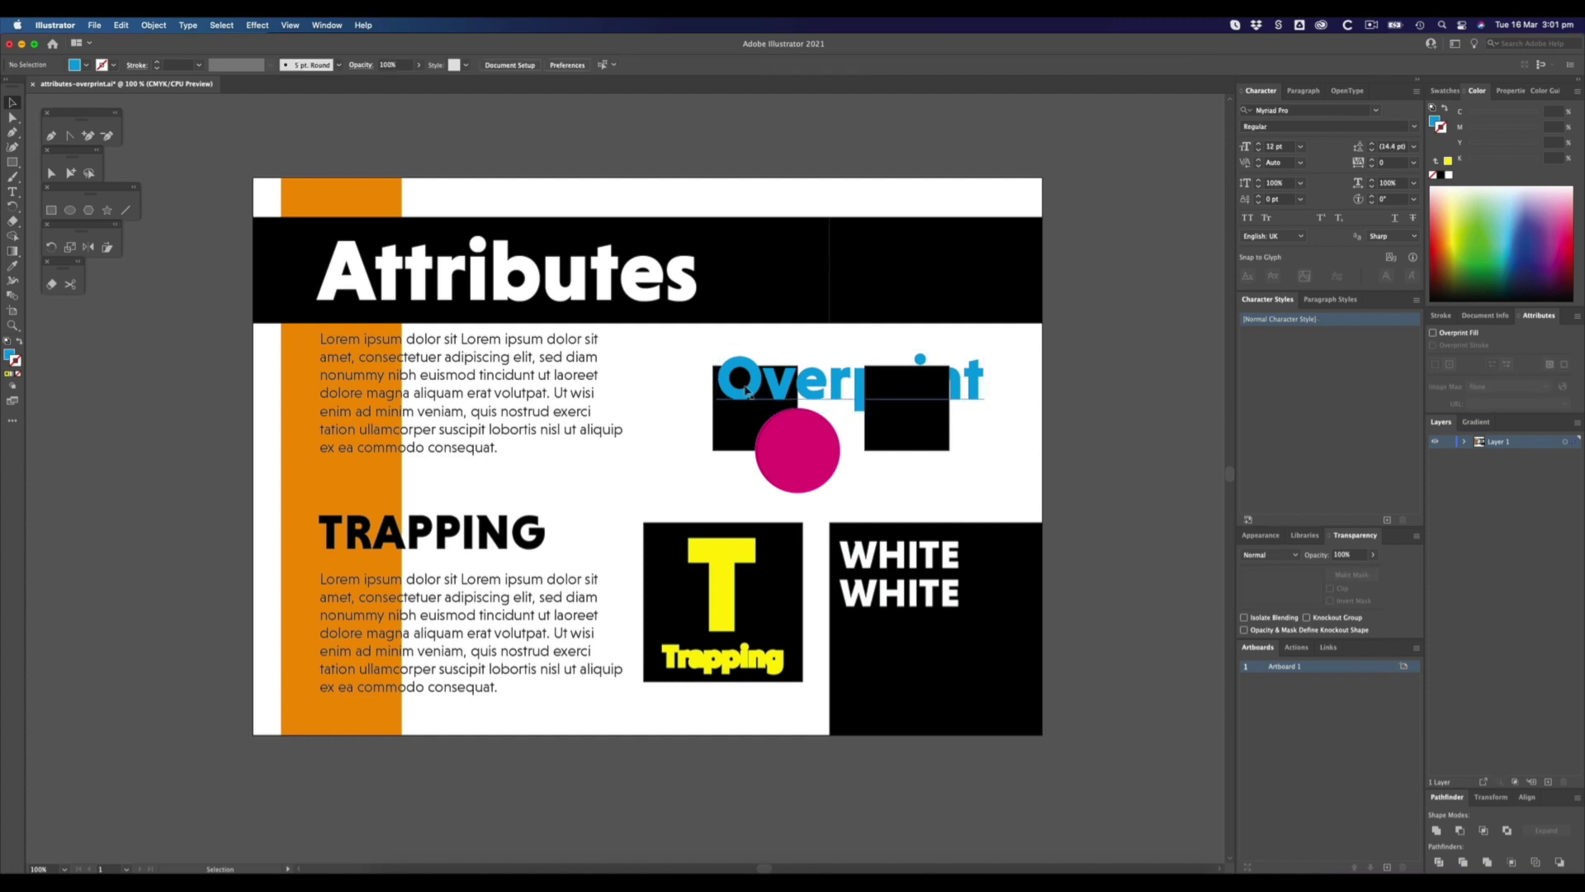
click(564, 364)
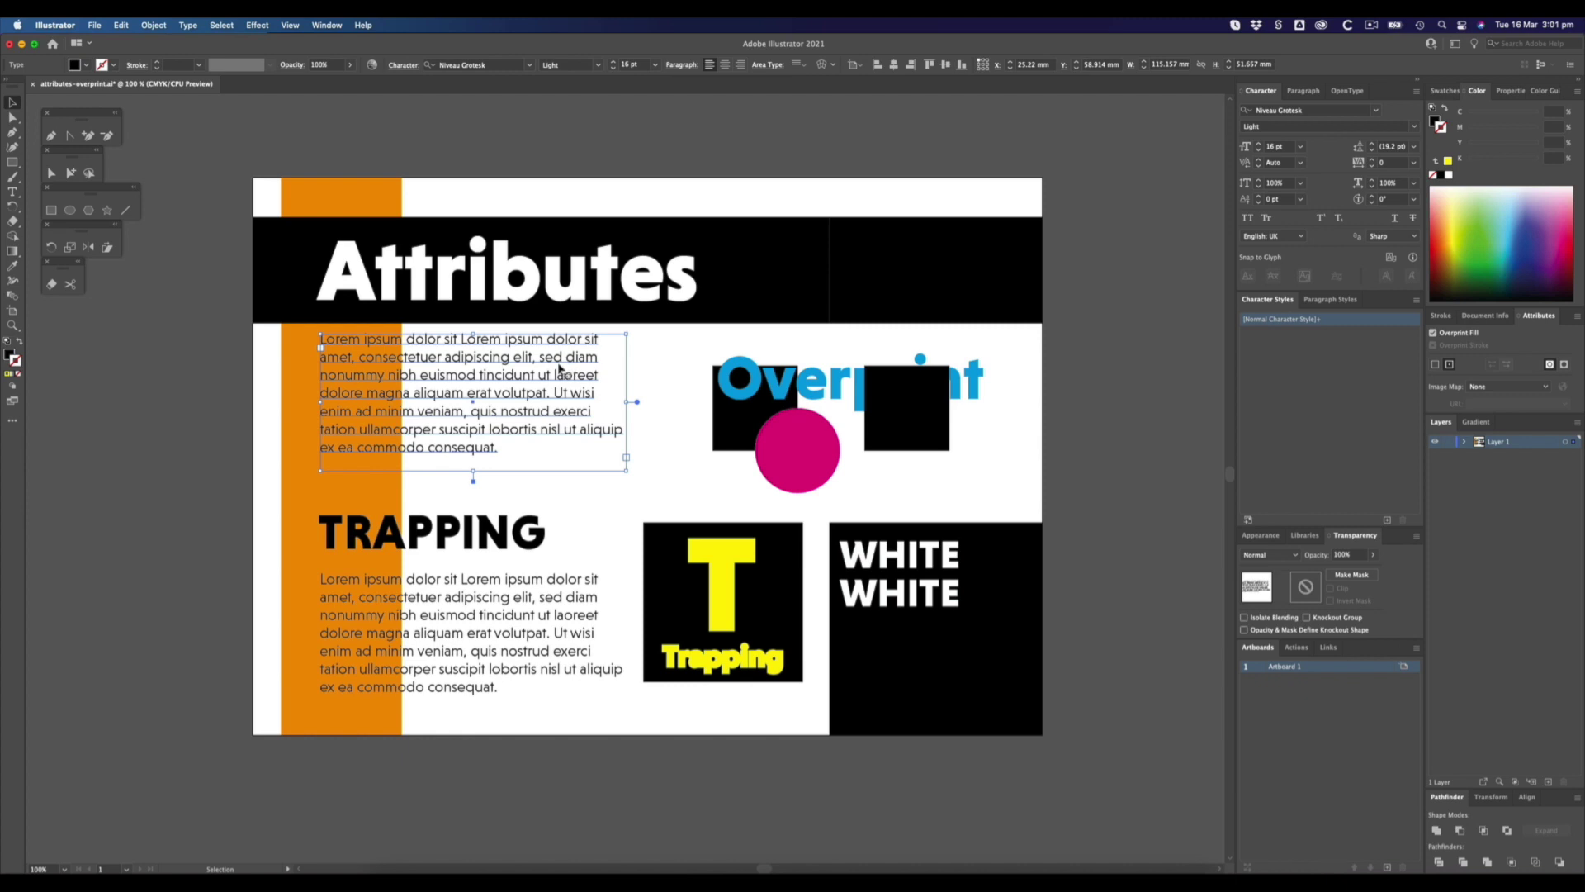
click(493, 607)
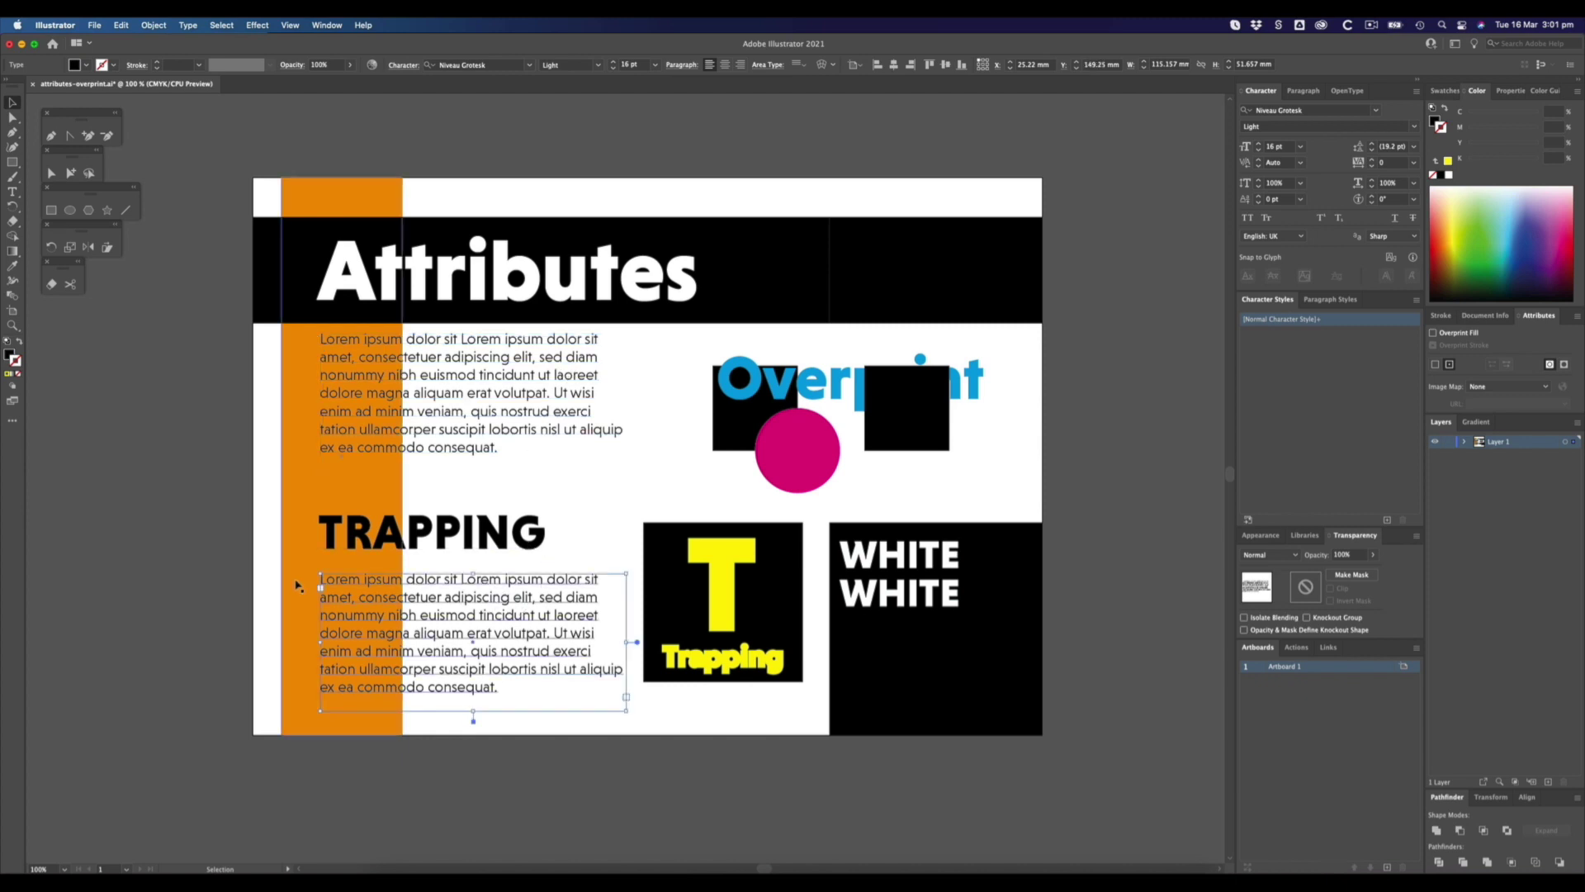
click(372, 414)
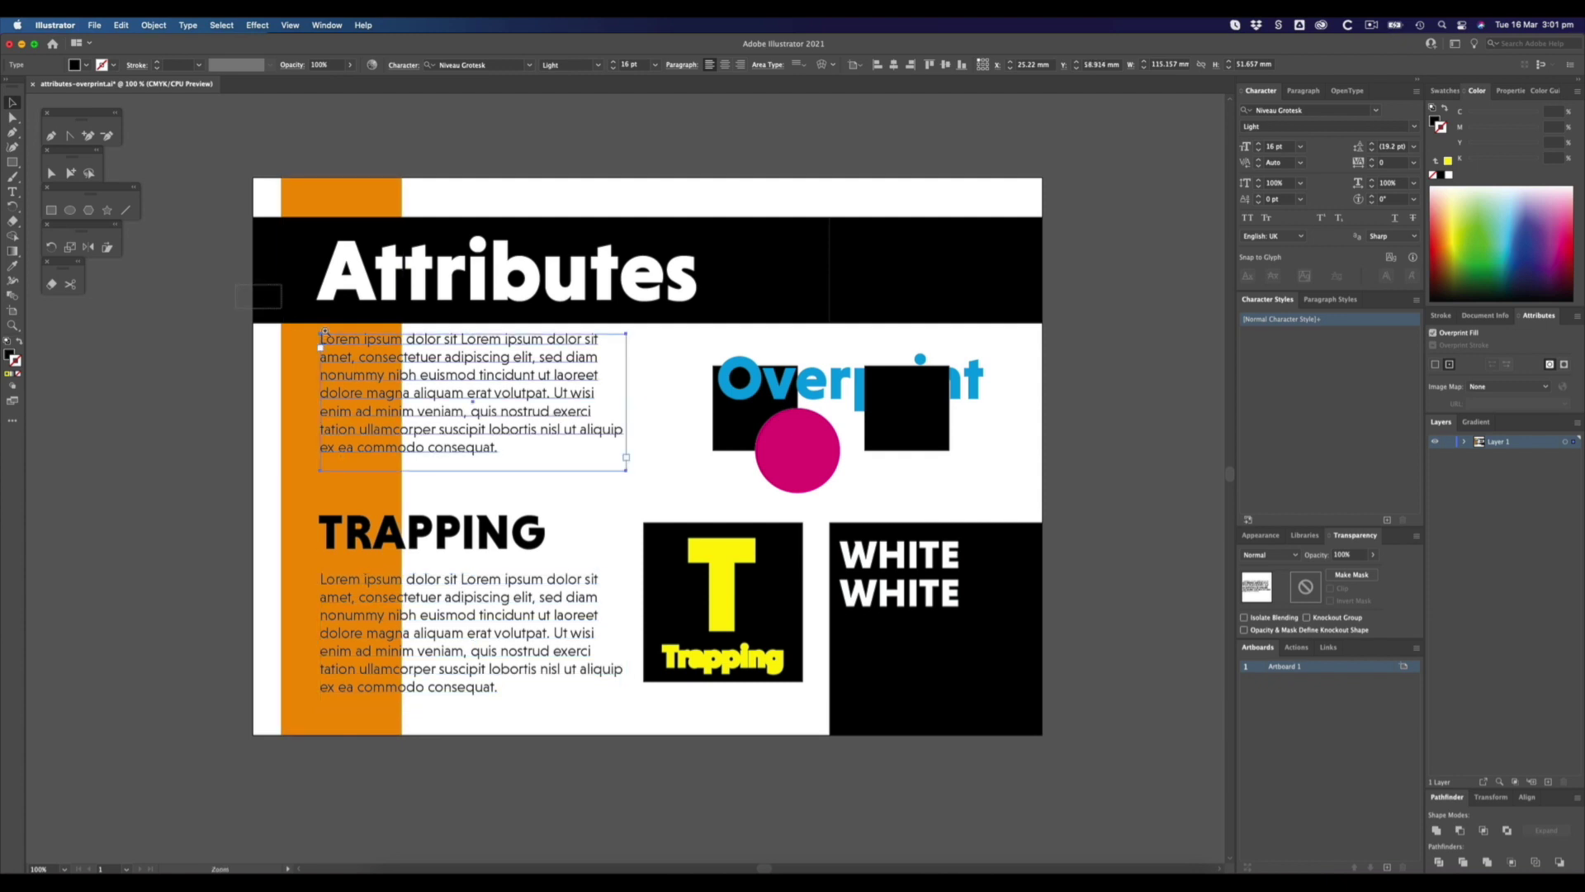
drag(237, 286, 513, 437)
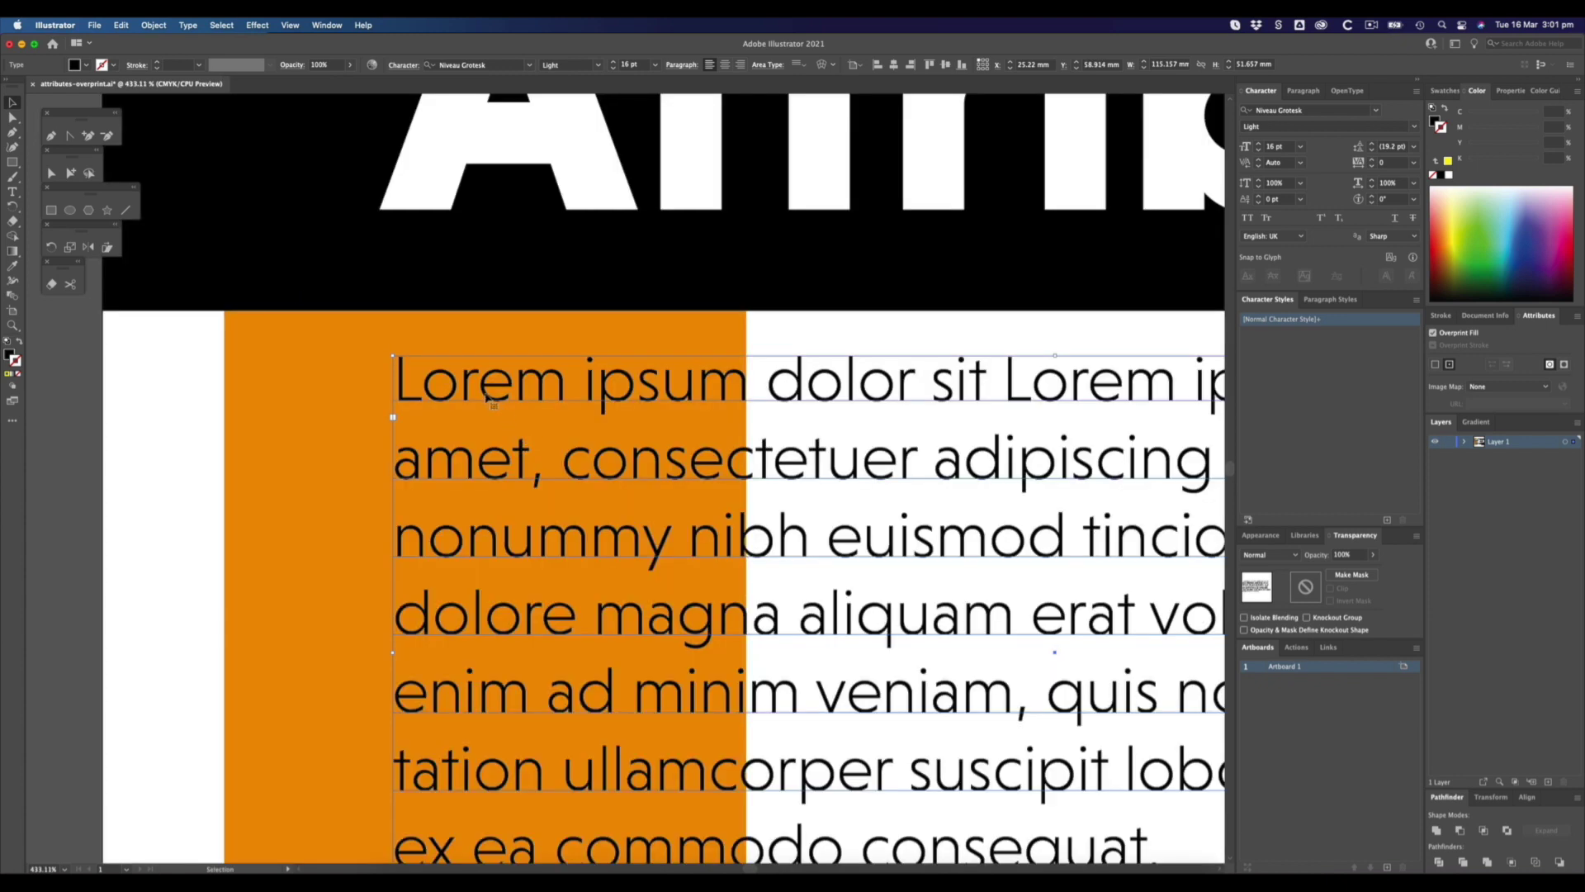
drag(216, 245, 807, 601)
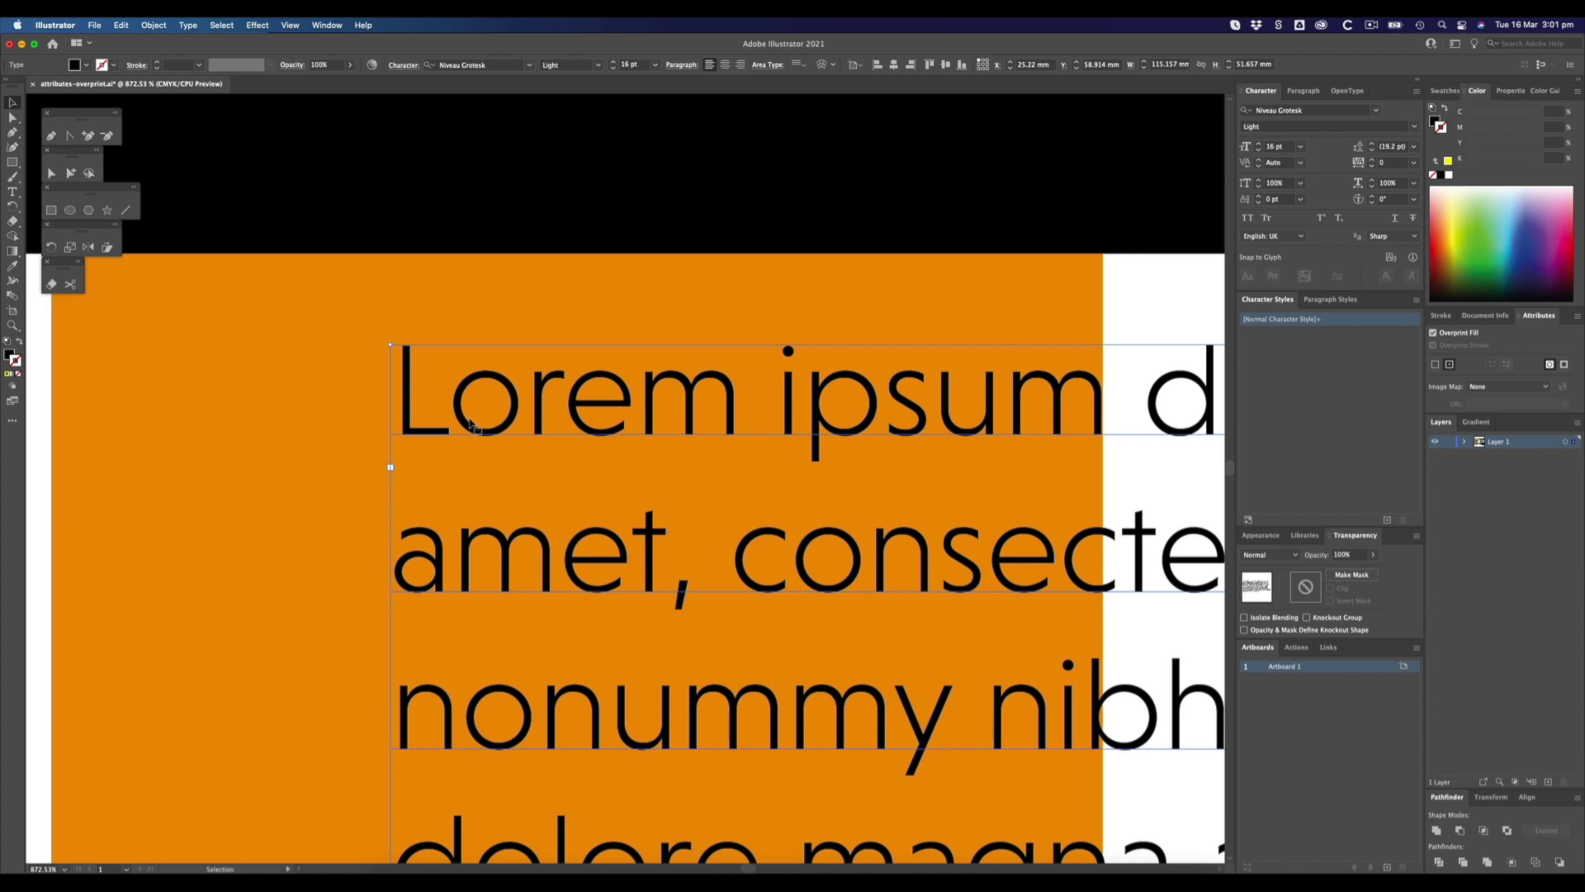
Duplicate the paragraph as a slightly offset copy and fill the copy with white.
drag(476, 429, 478, 432)
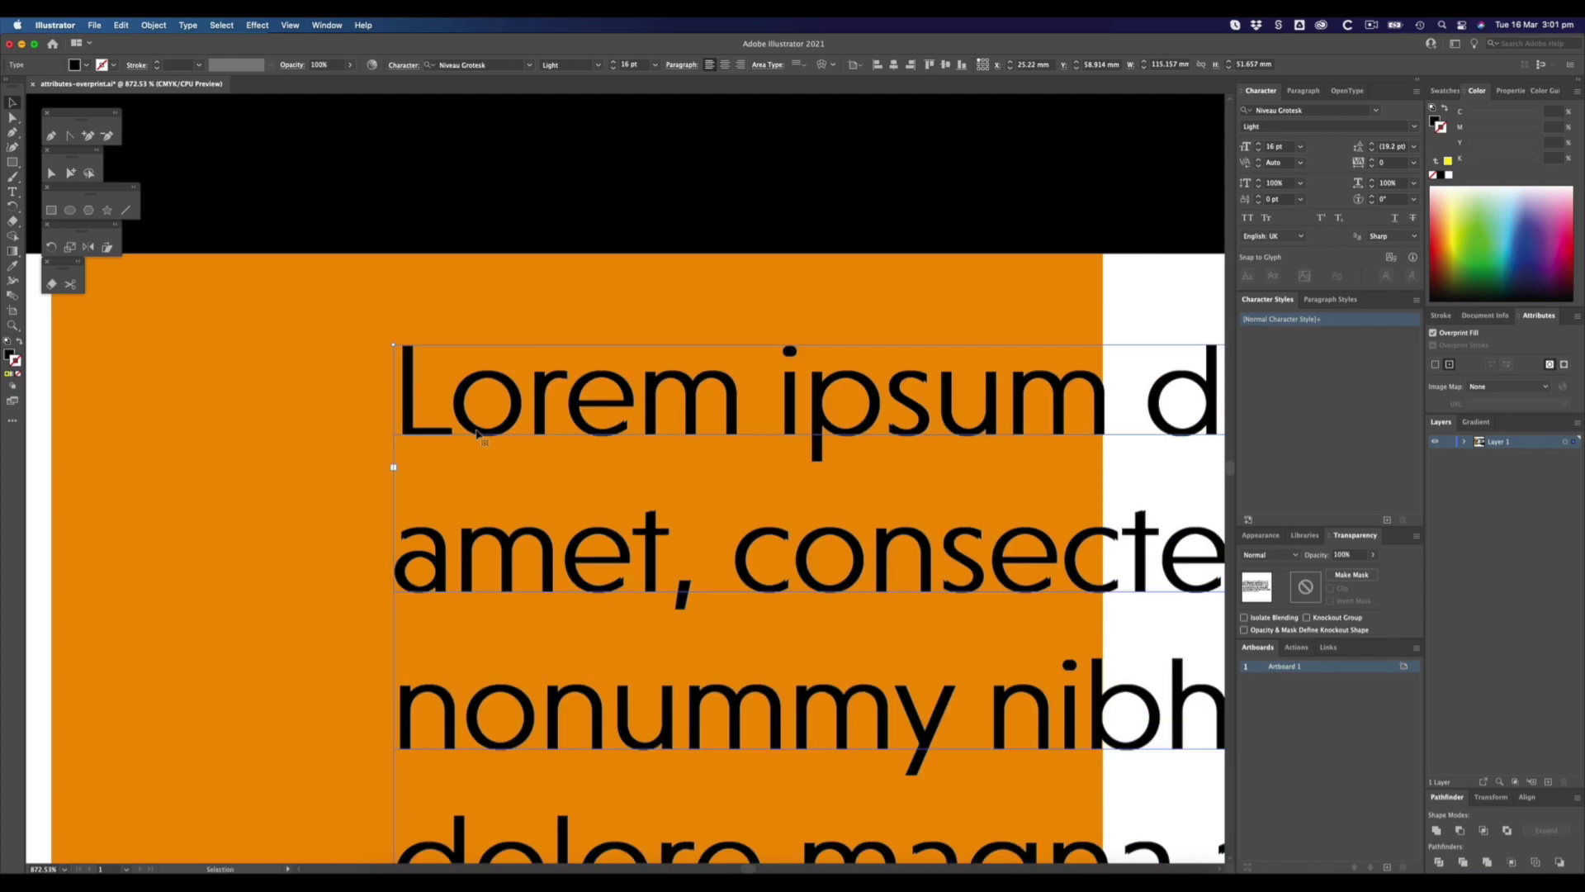
scroll(552, 512, up, 5)
drag(601, 476, 595, 481)
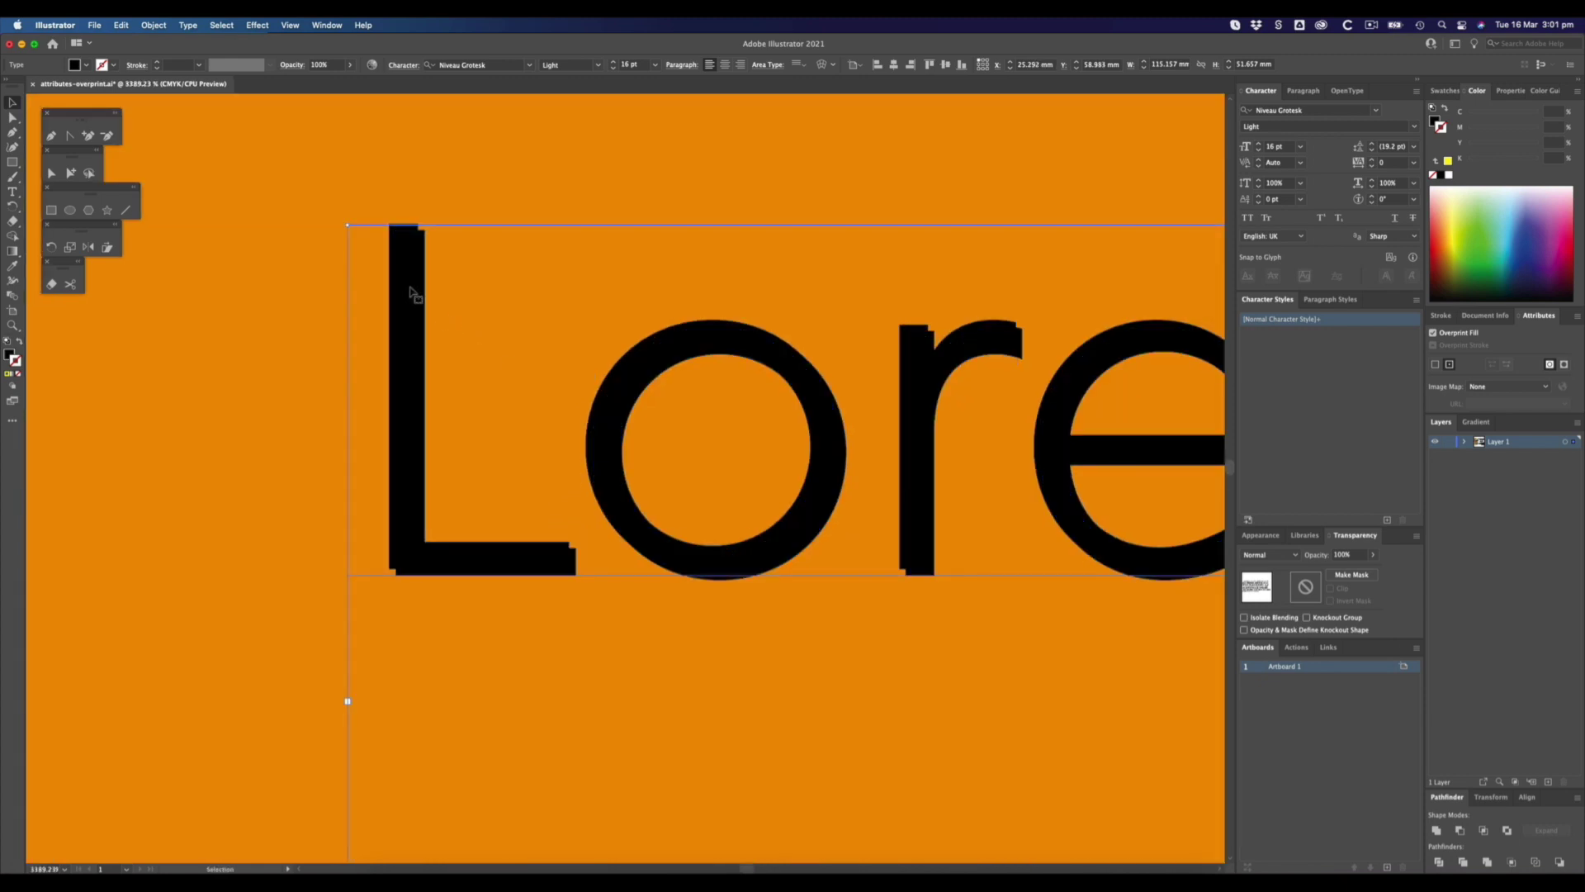
drag(413, 294, 407, 288)
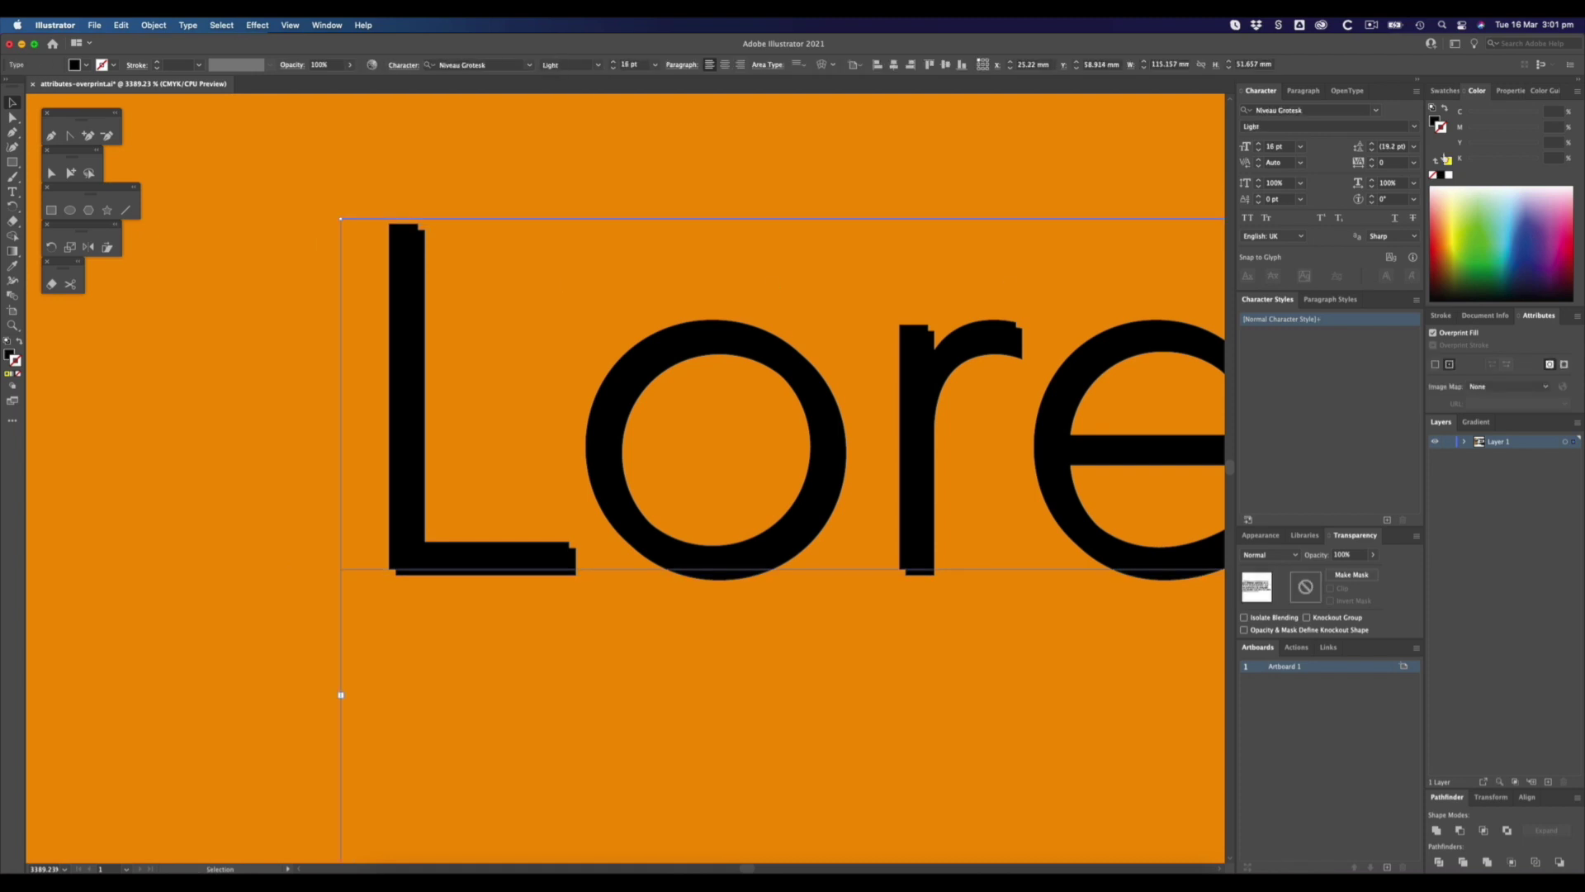
click(1436, 121)
click(1448, 174)
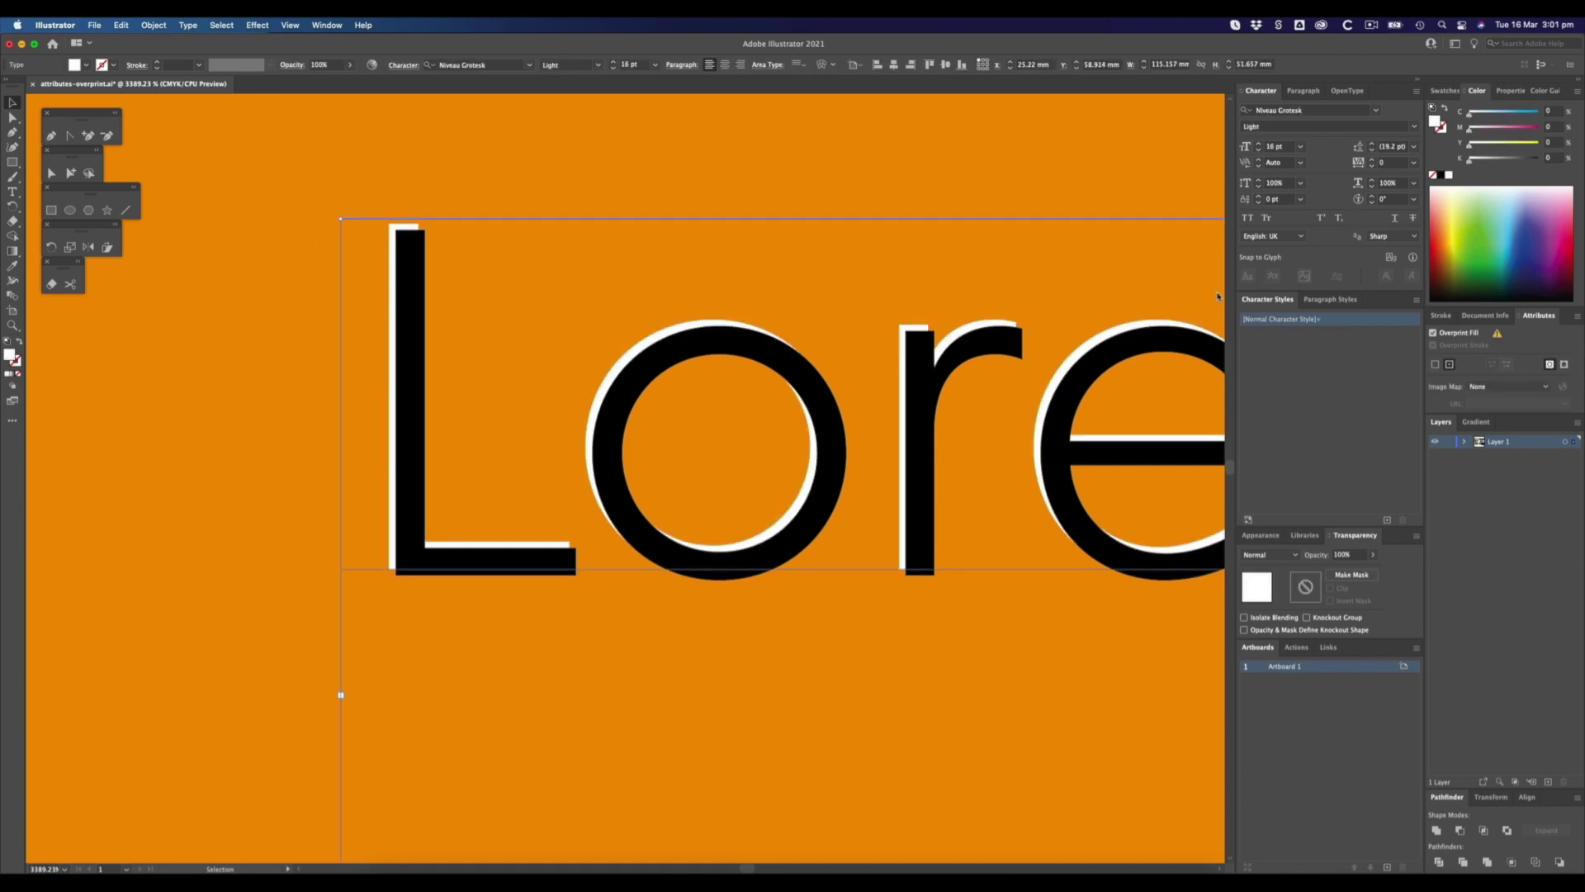
key(super+1)
click(182, 468)
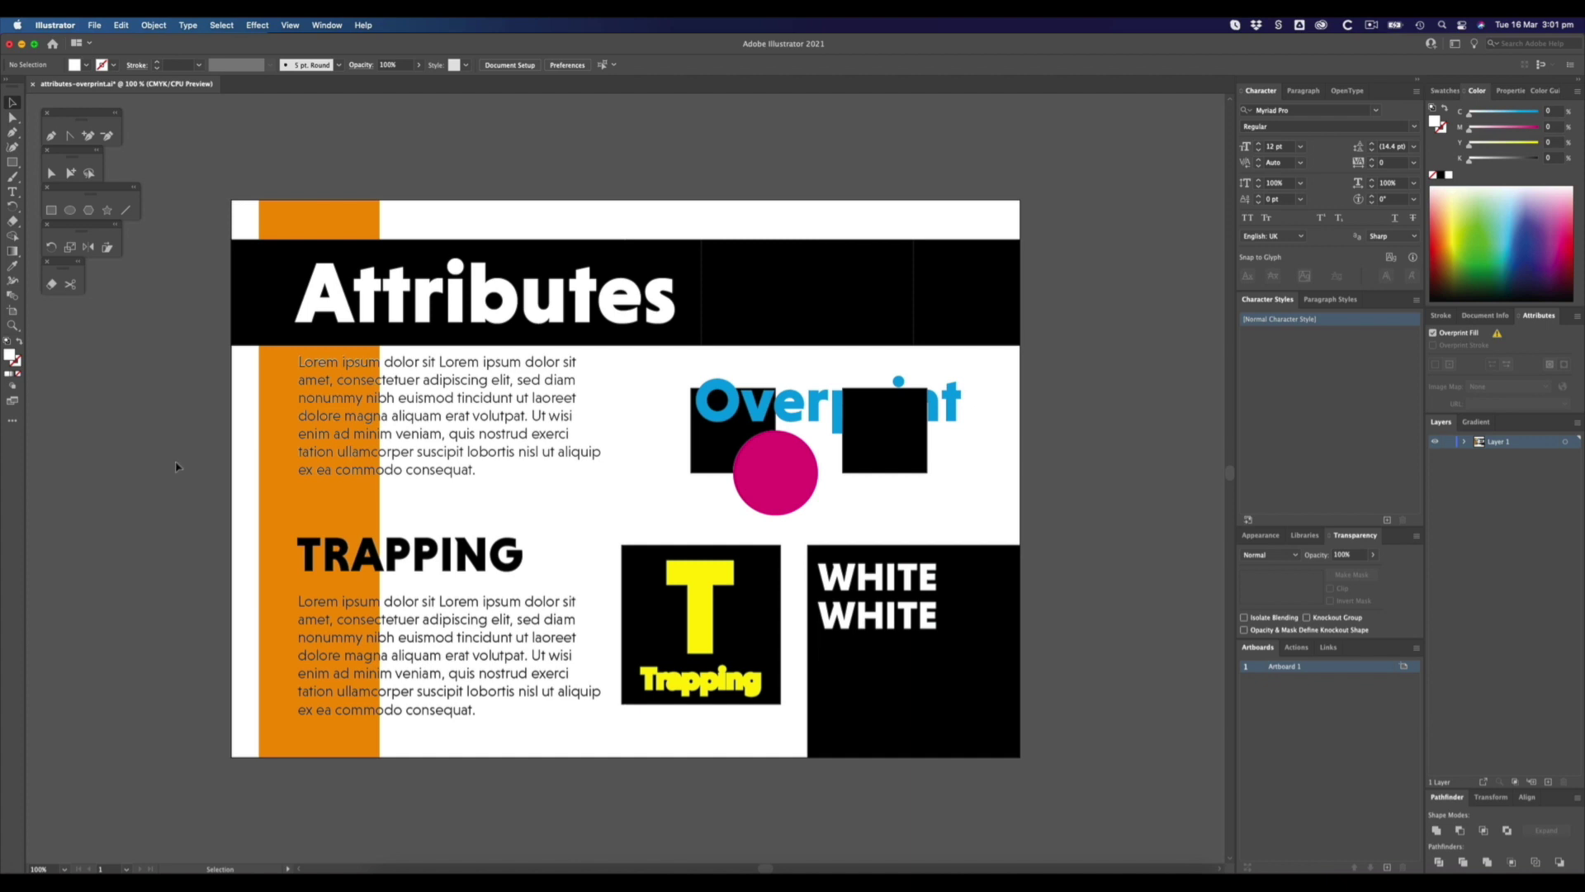
Magnify the first Lorem ipsum paragraph's letters, then zoom back out and select it.
key(z)
drag(243, 334, 380, 415)
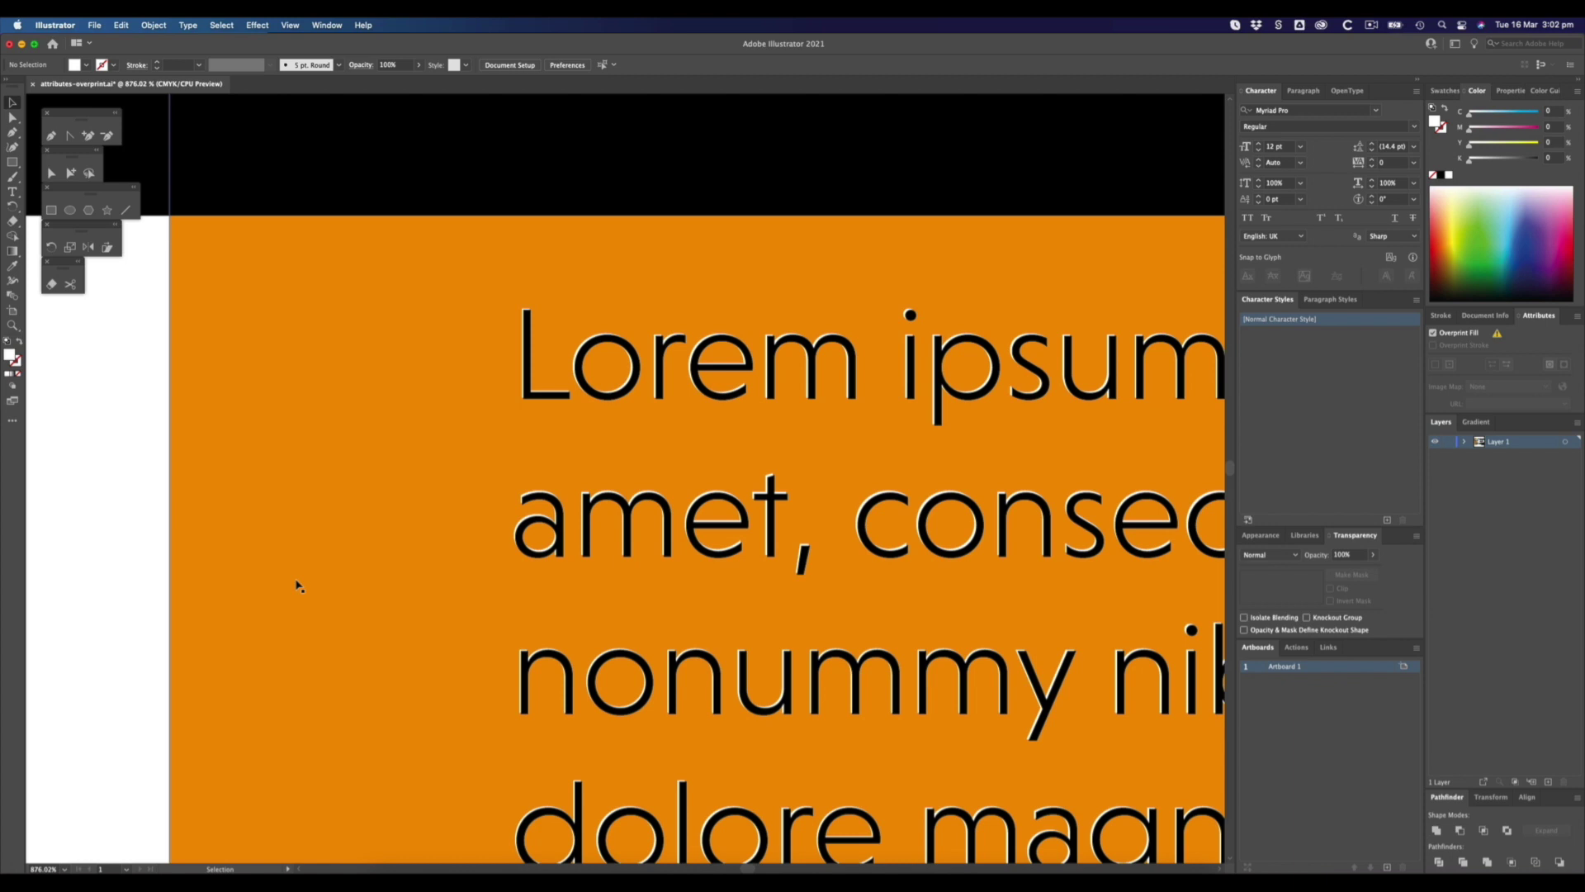
key(super+minus)
key(super+minus)
key(super+minus)
key(super+minus)
key(super+minus)
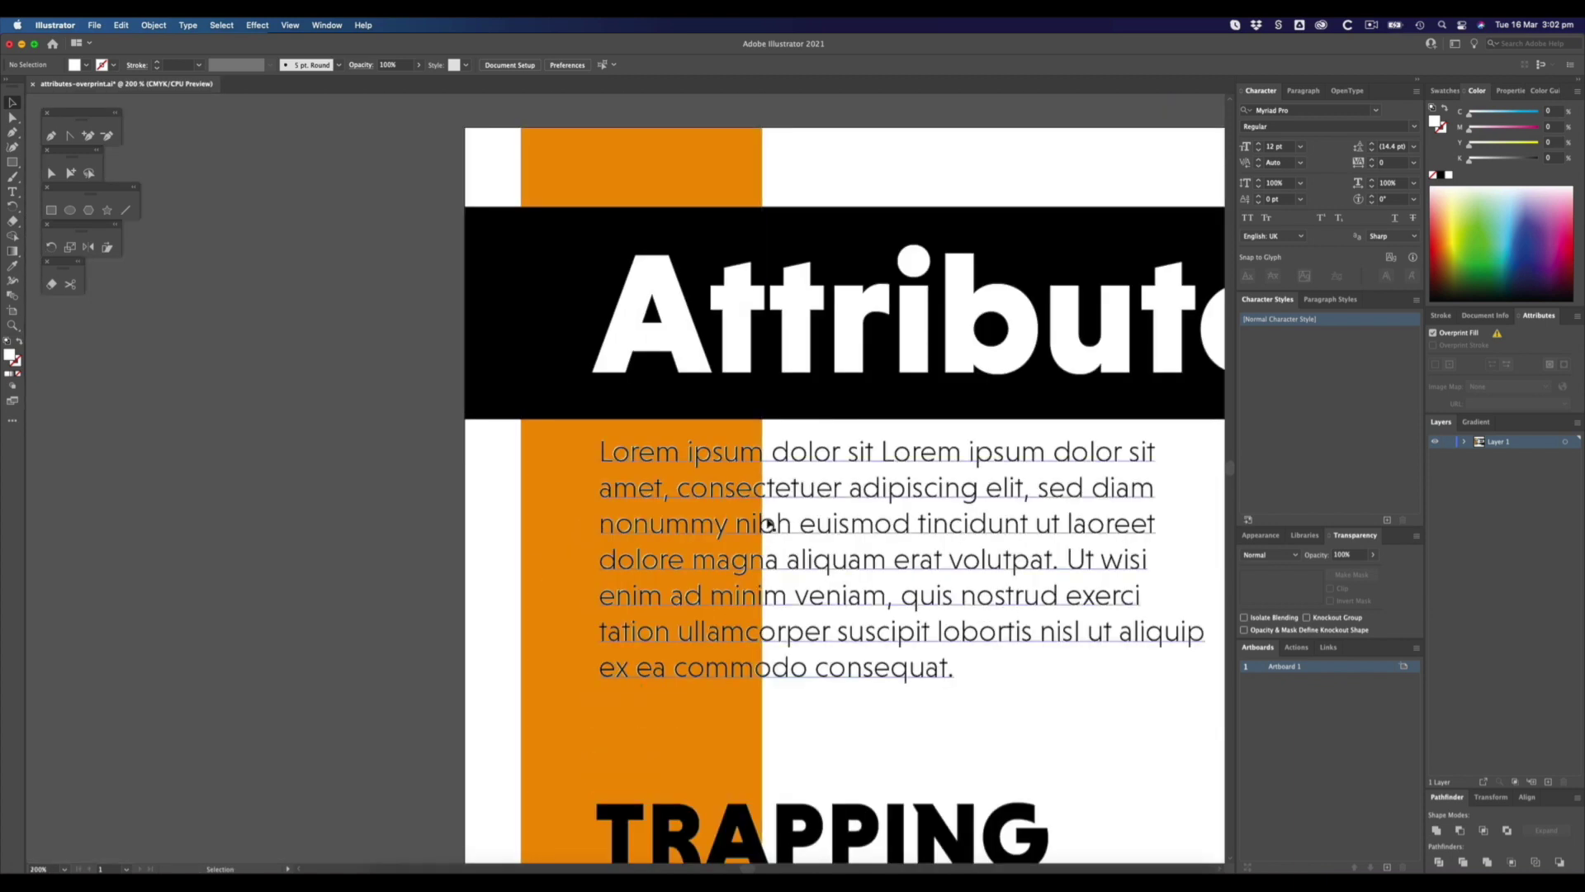
click(773, 505)
key(v)
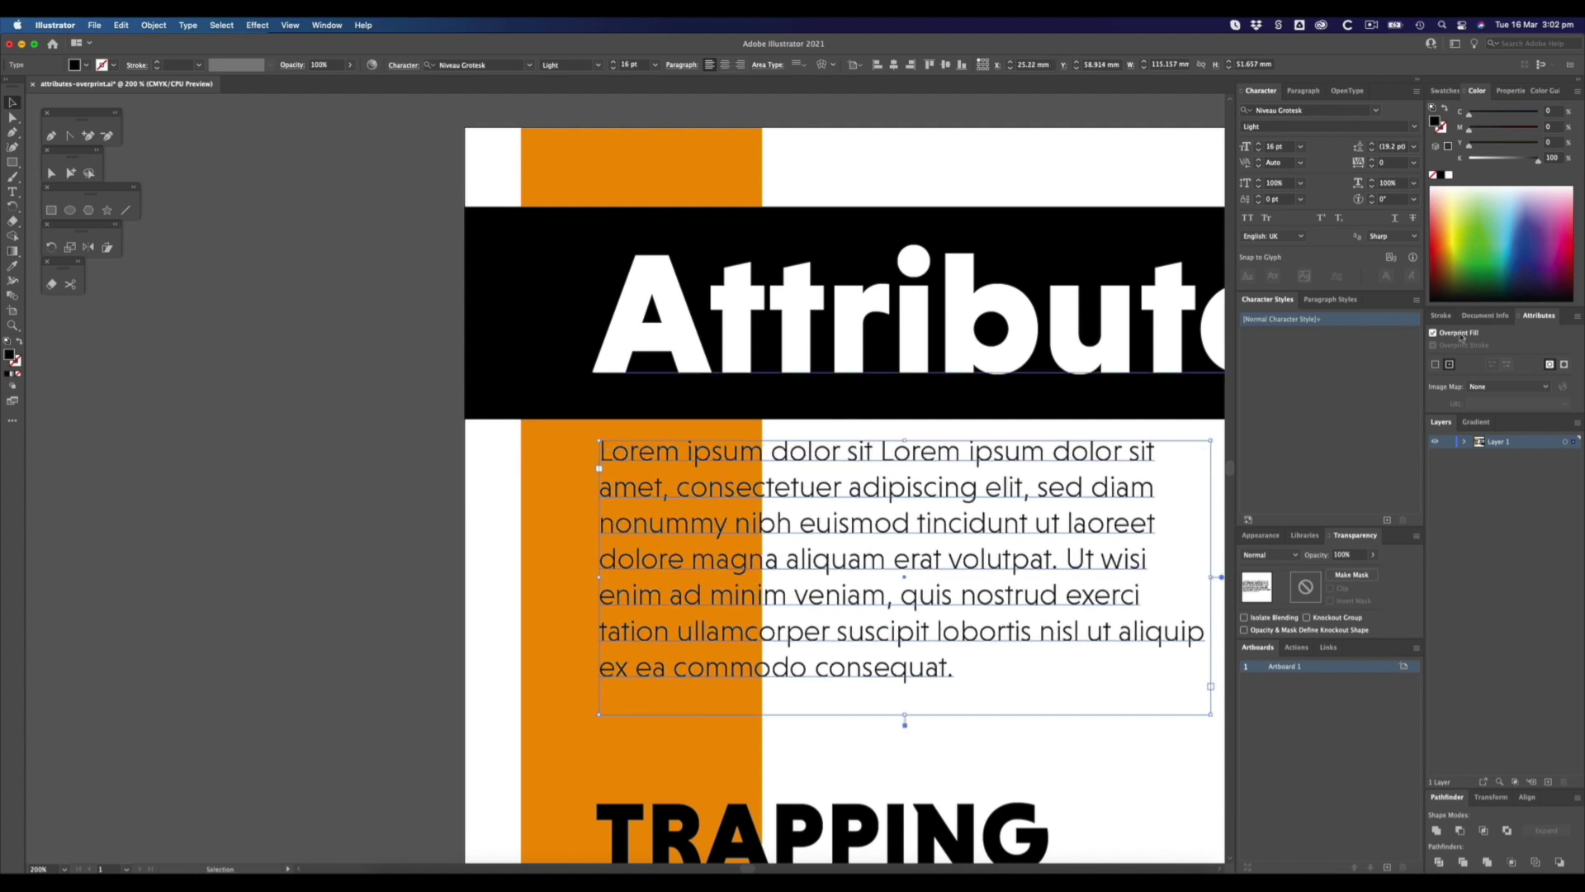
Check Overprint Fill on the lower paragraph, the TRAPPING heading and the Attributes heading.
scroll(1008, 446, down, 5)
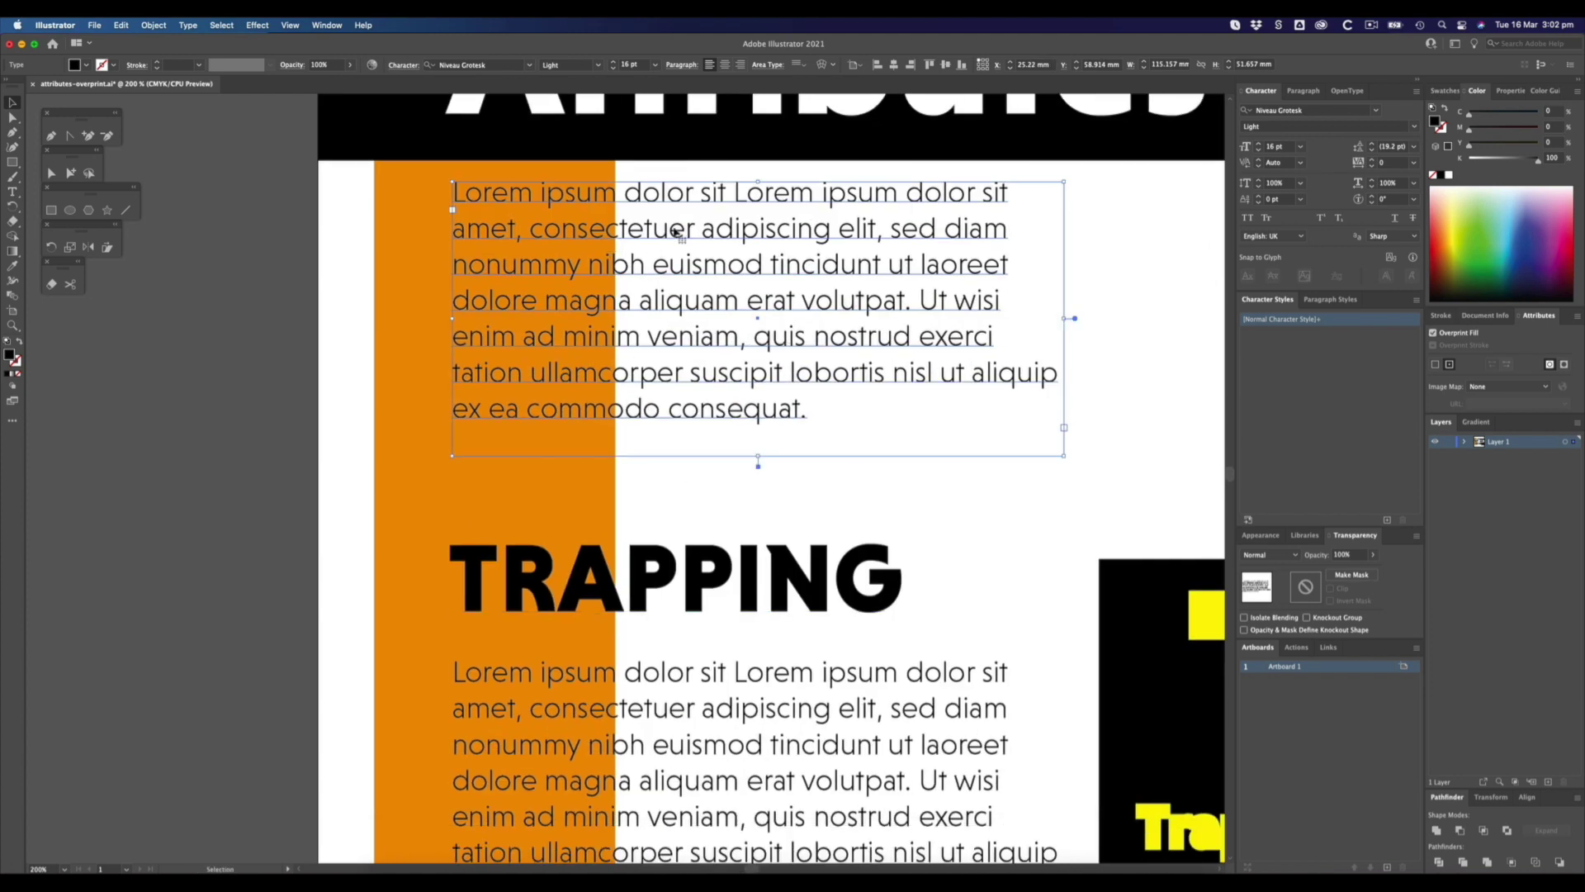
click(692, 703)
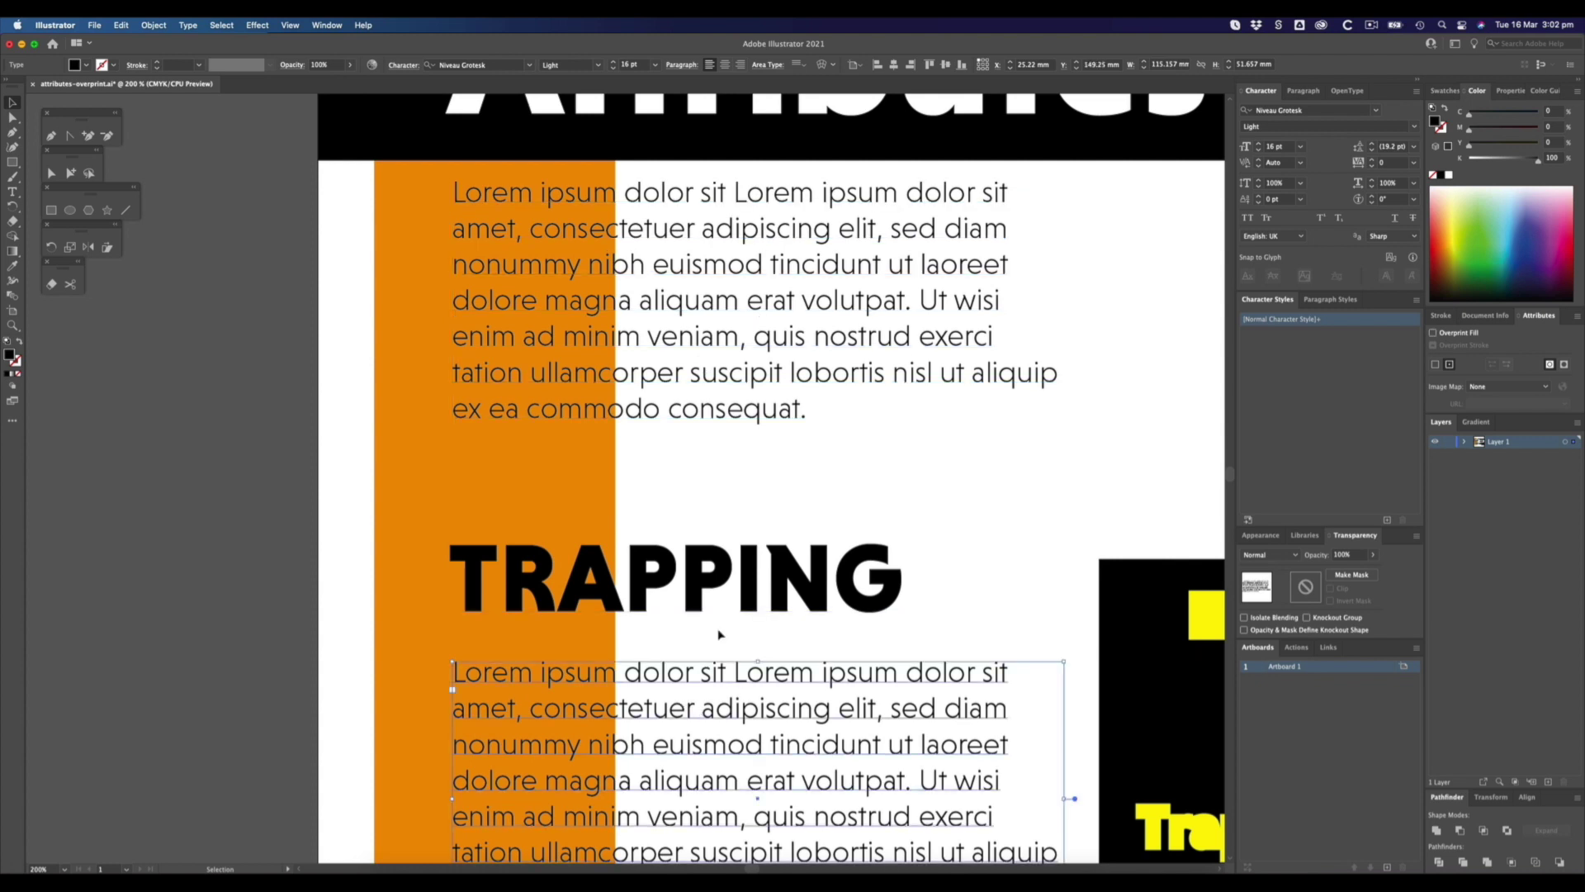
click(694, 583)
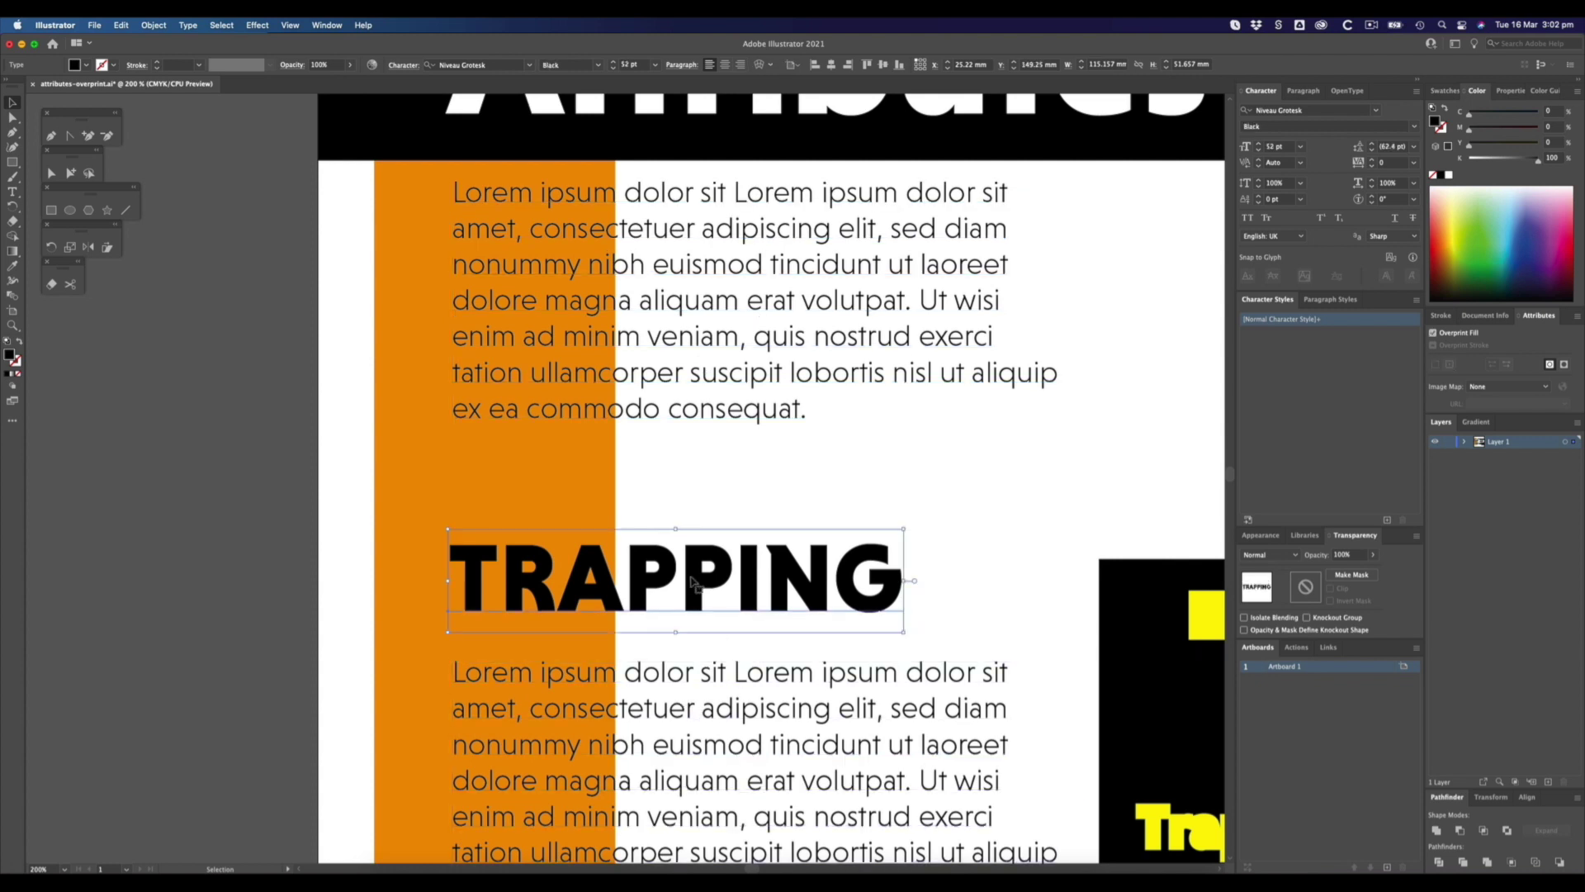
click(749, 470)
scroll(747, 177, up, 3)
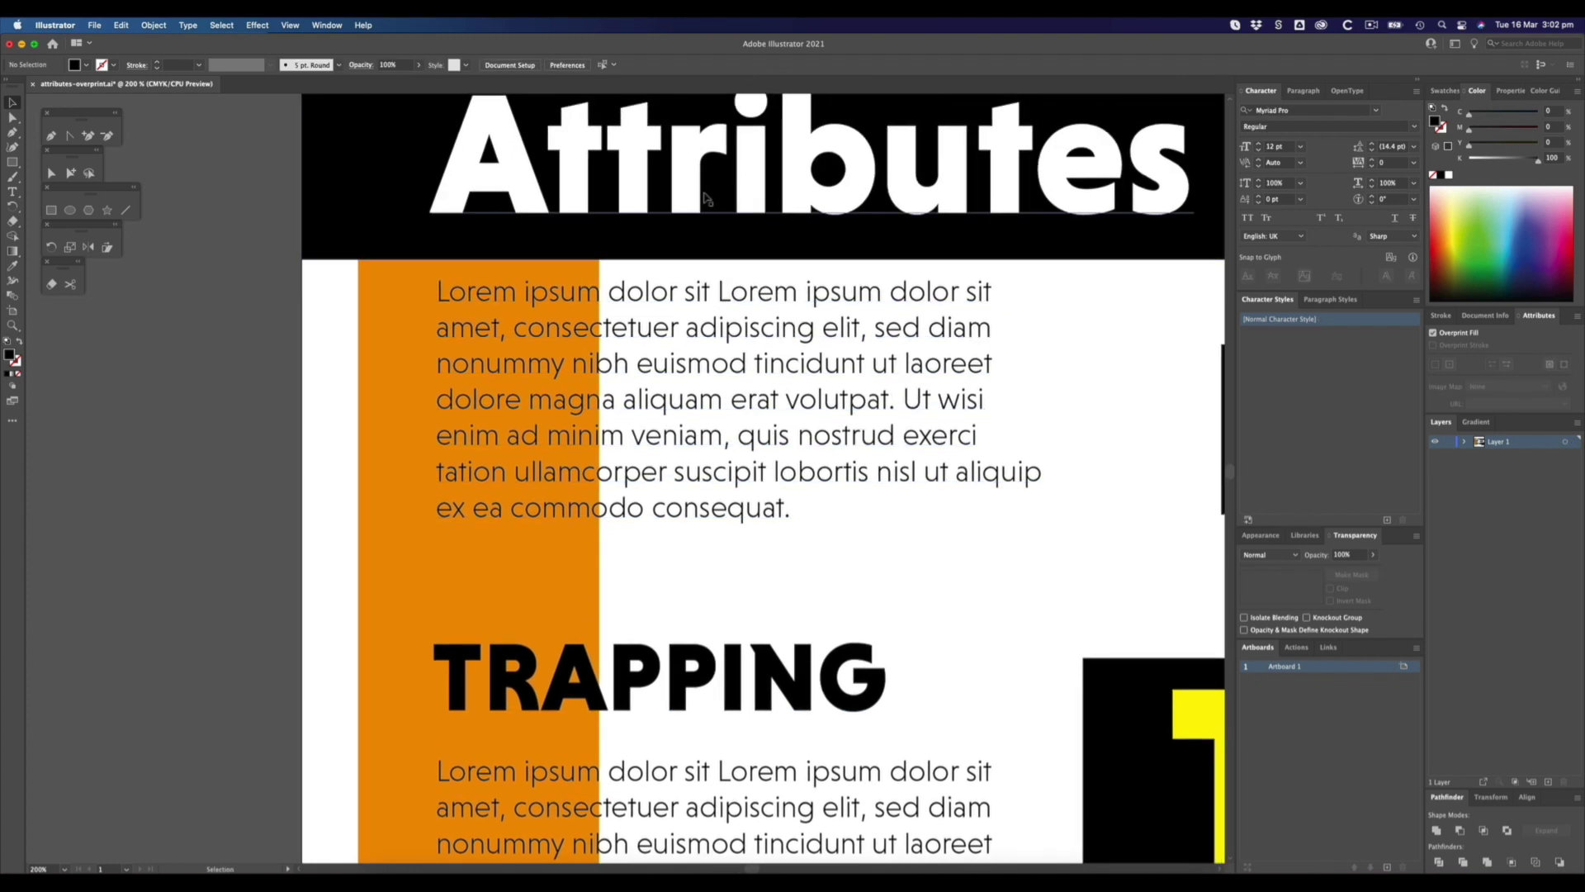
click(706, 198)
click(884, 566)
Zoom out and magnify the Overprint artwork.
key(super+minus)
drag(860, 557, 566, 539)
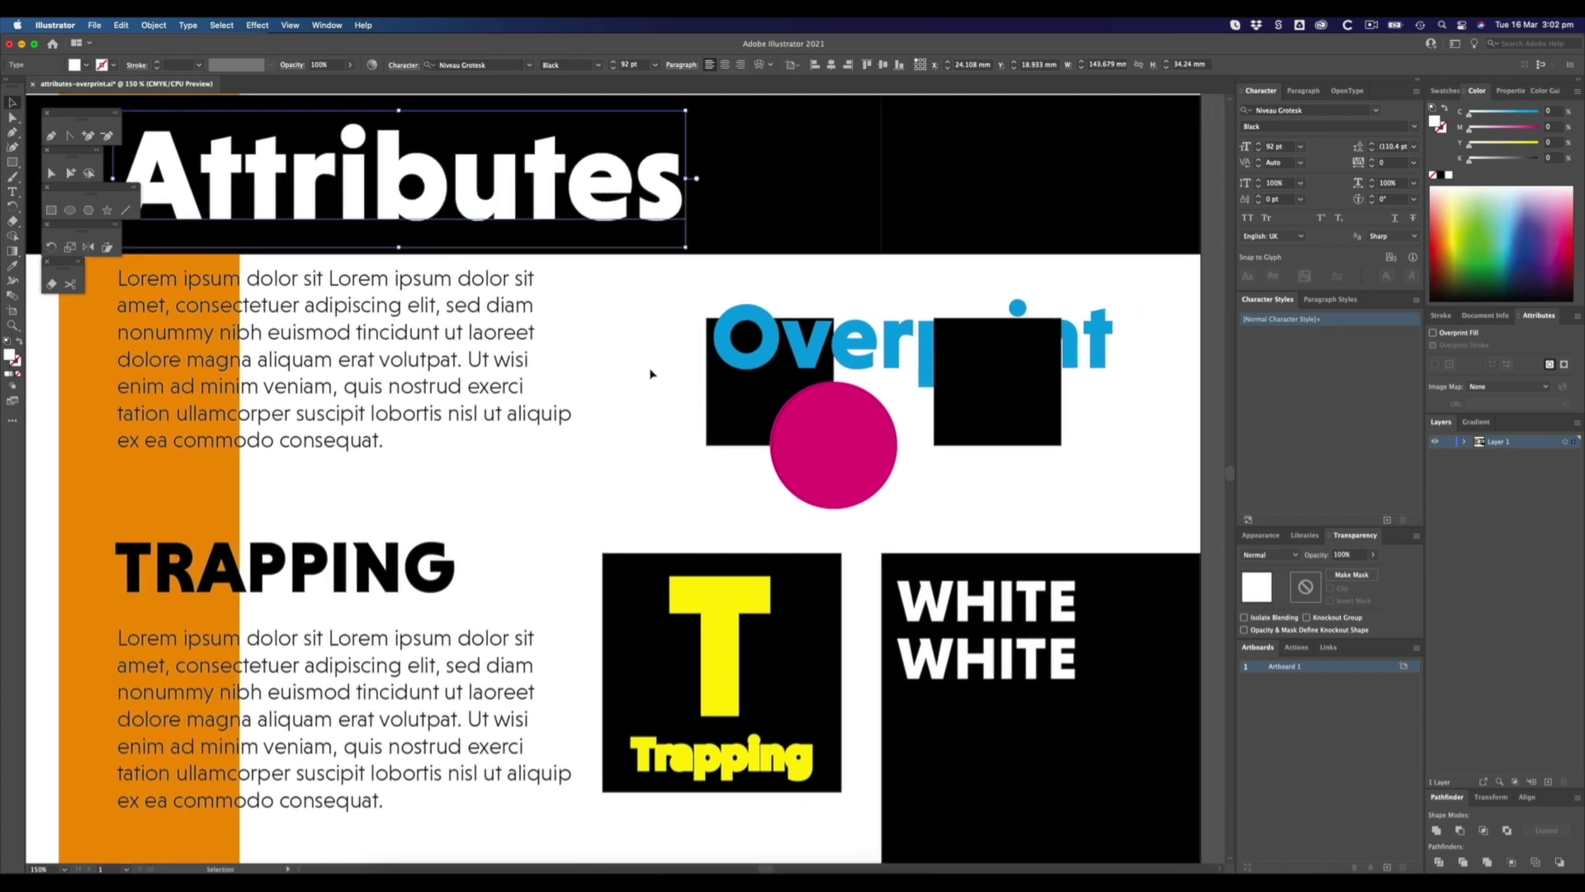
key(z)
drag(1145, 491, 549, 279)
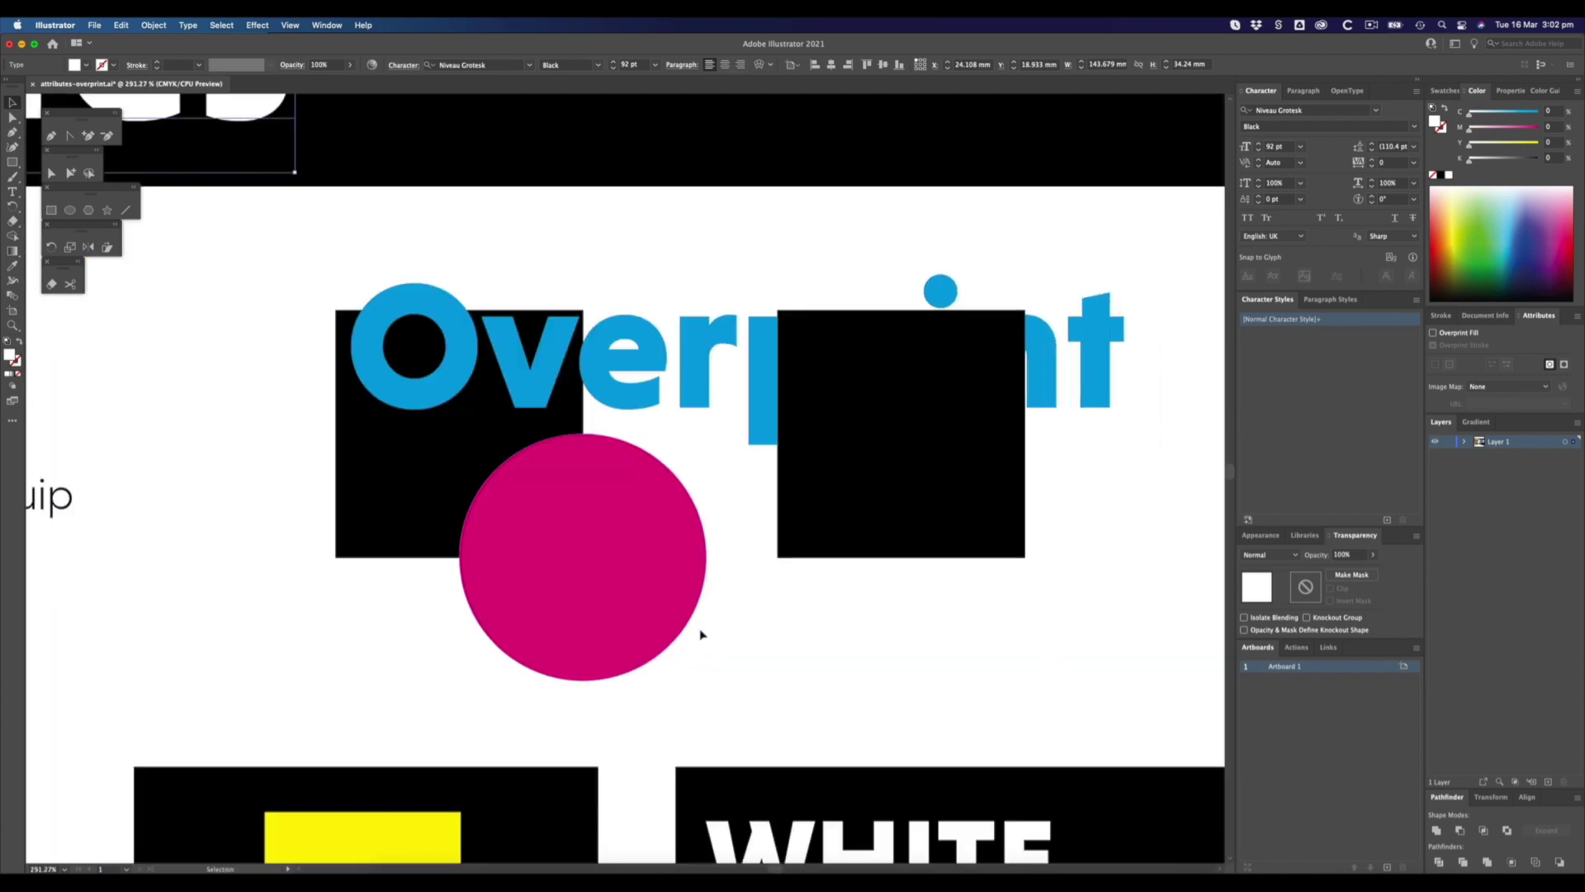
click(554, 626)
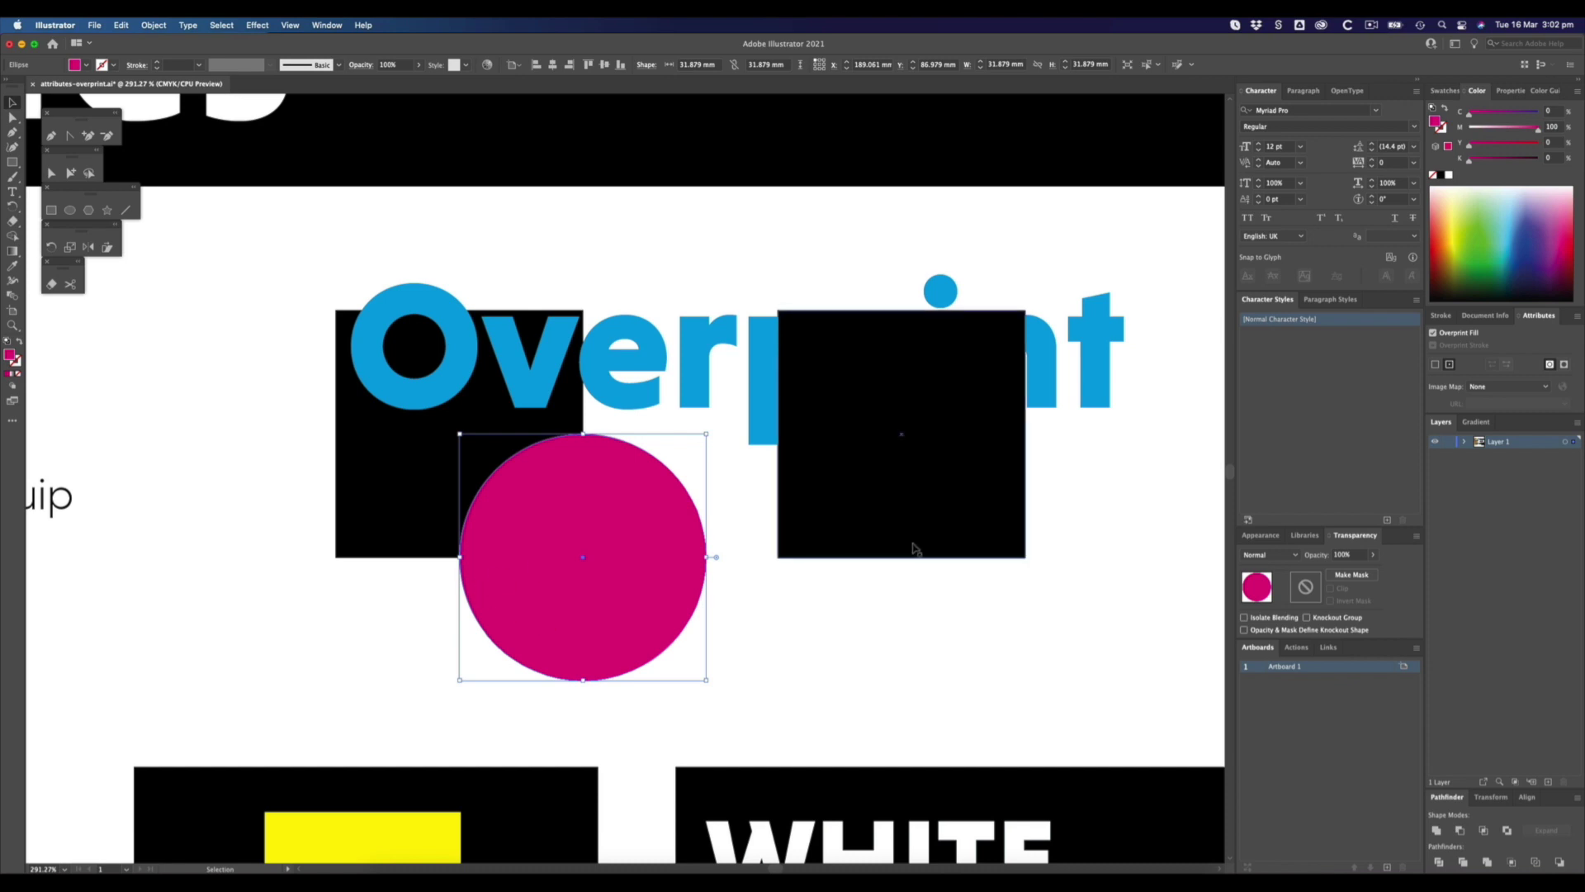
click(944, 516)
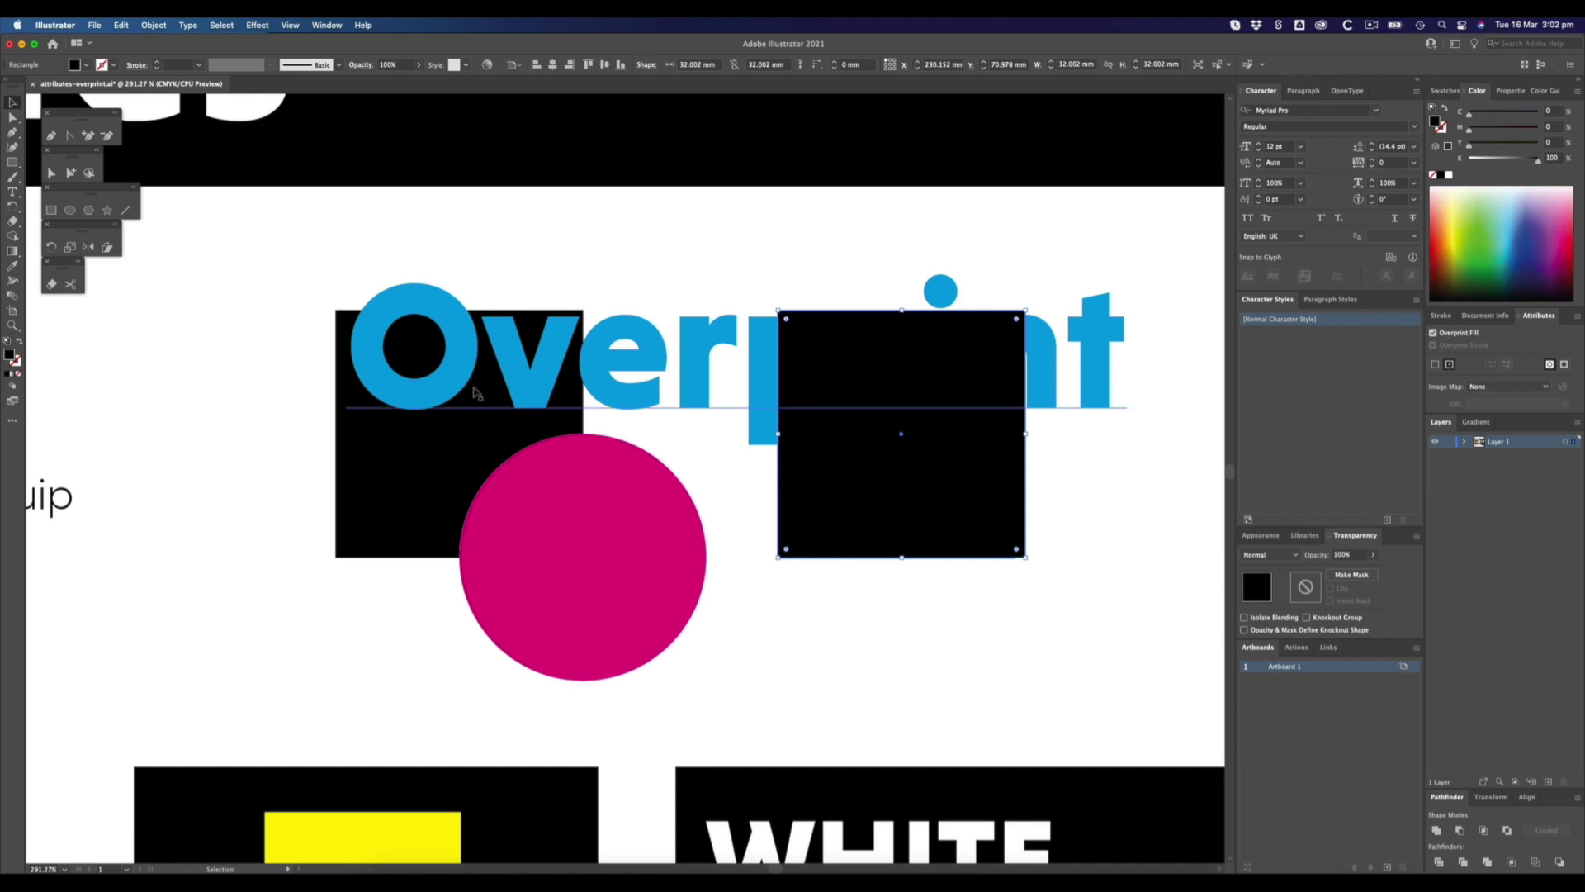
click(409, 469)
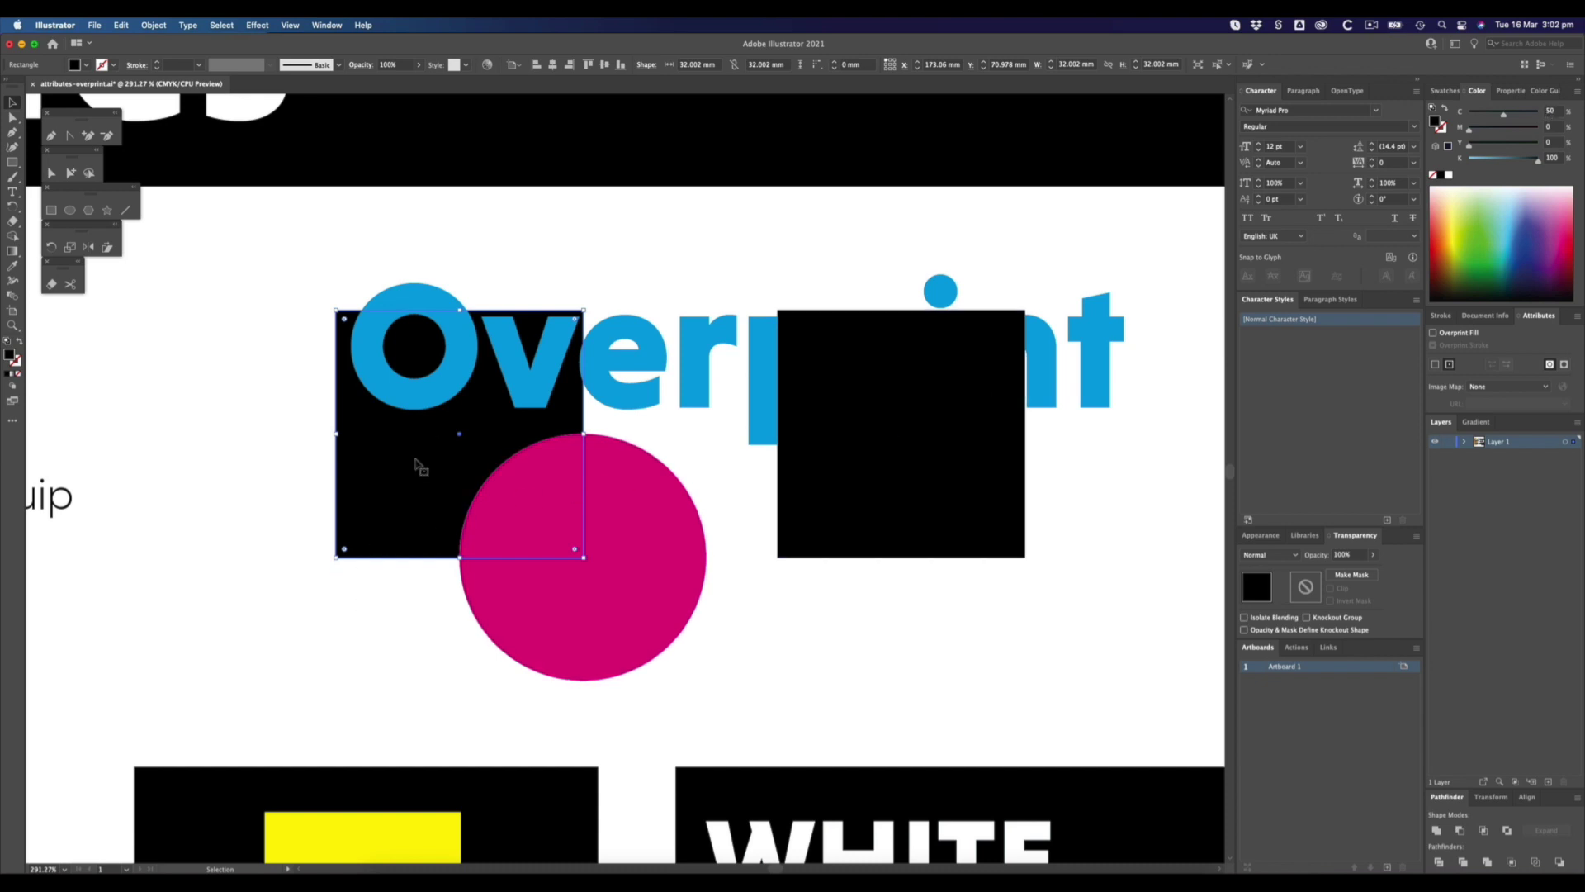
click(648, 663)
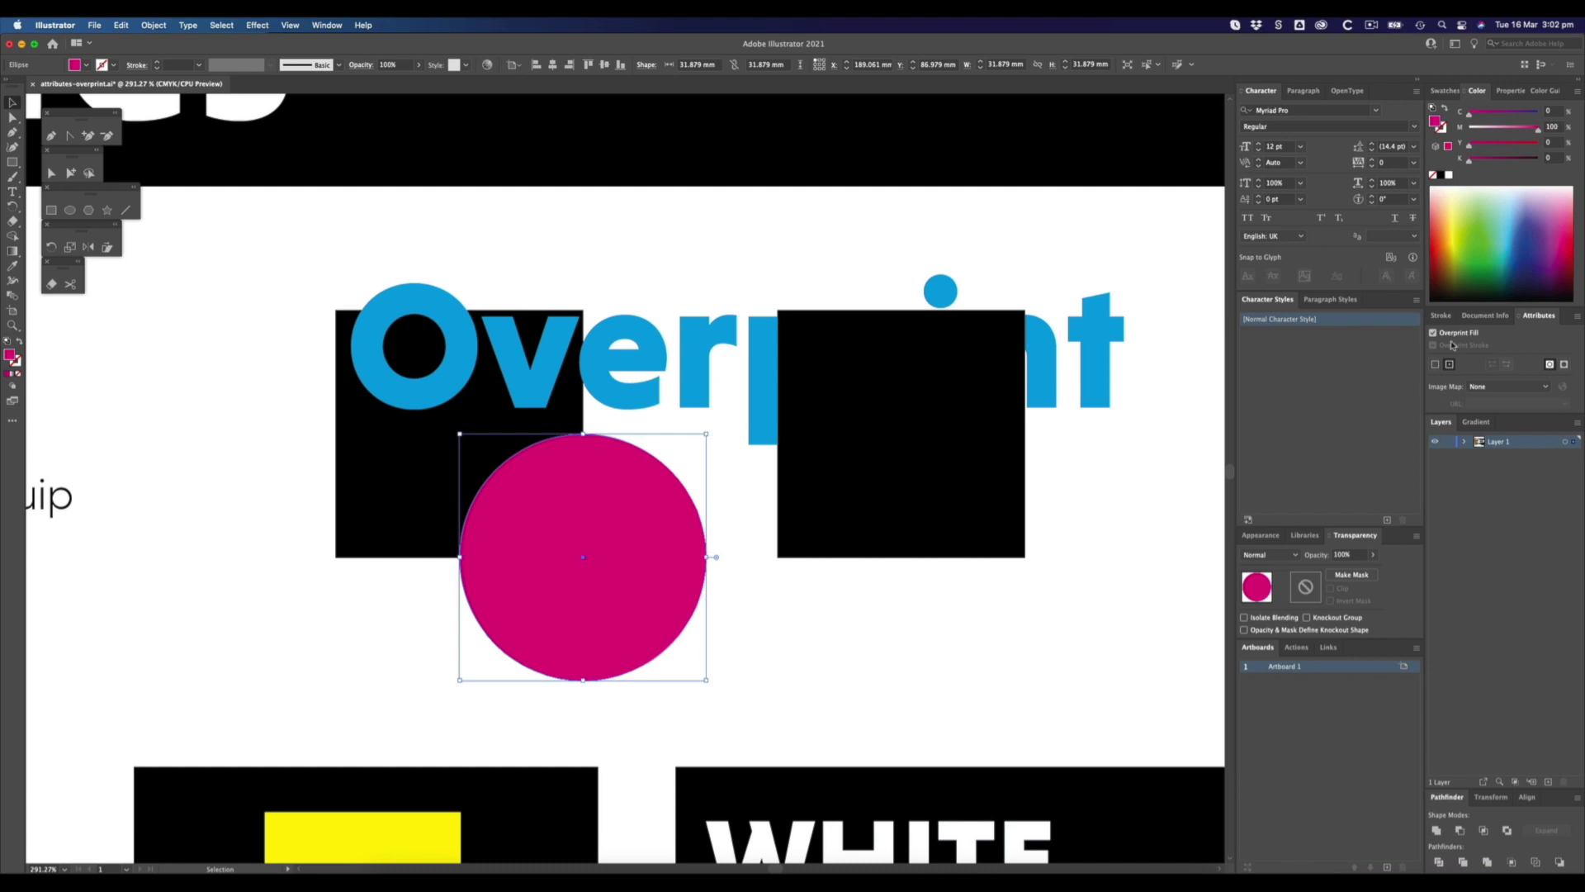
click(764, 631)
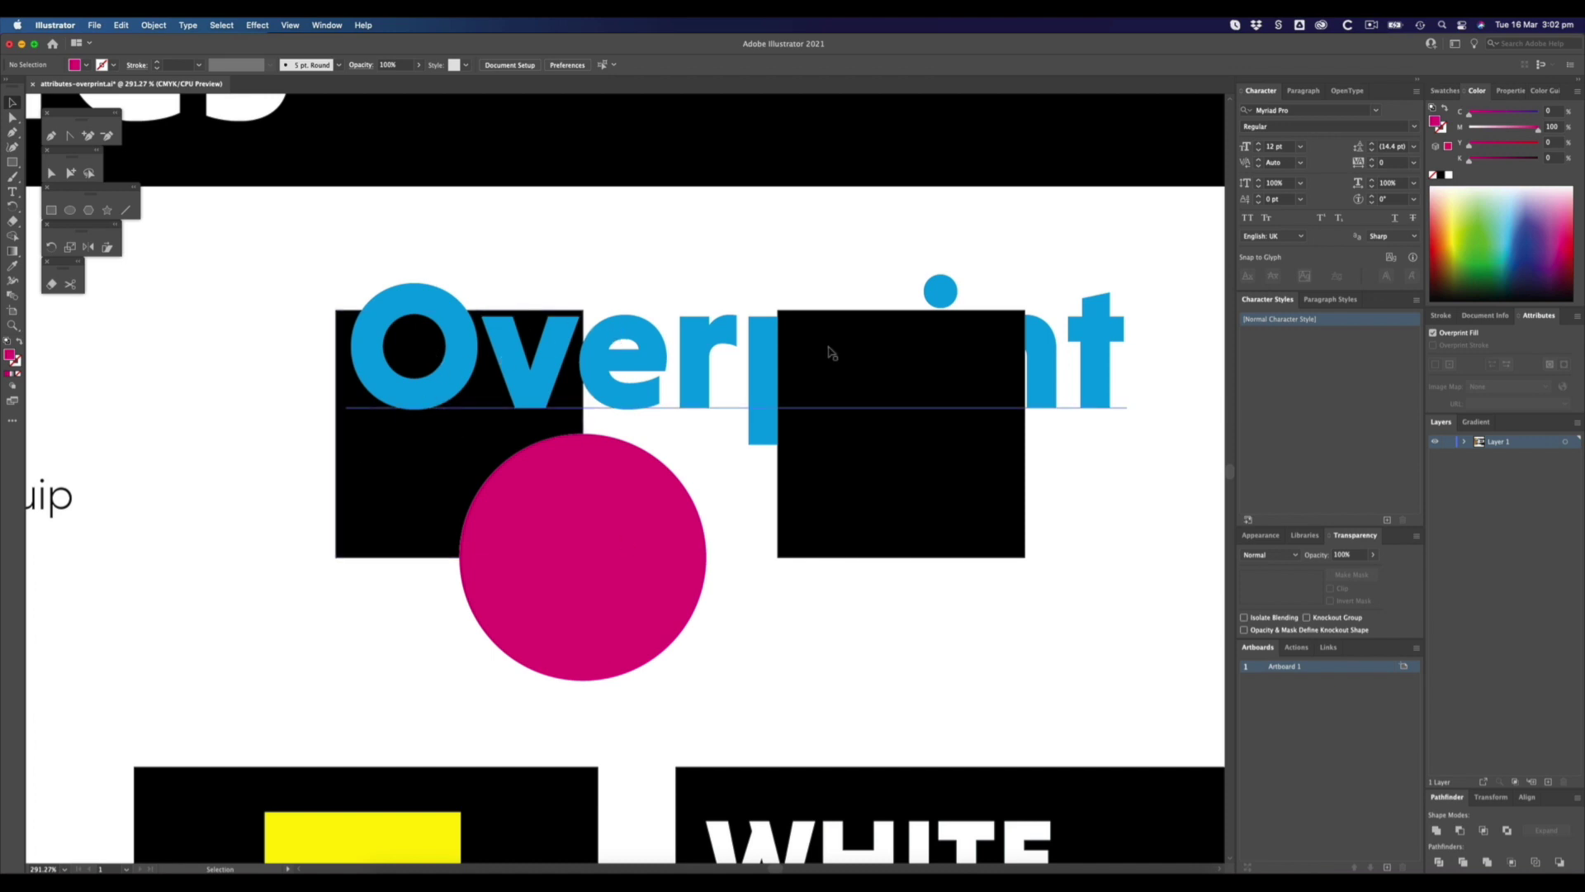
click(413, 386)
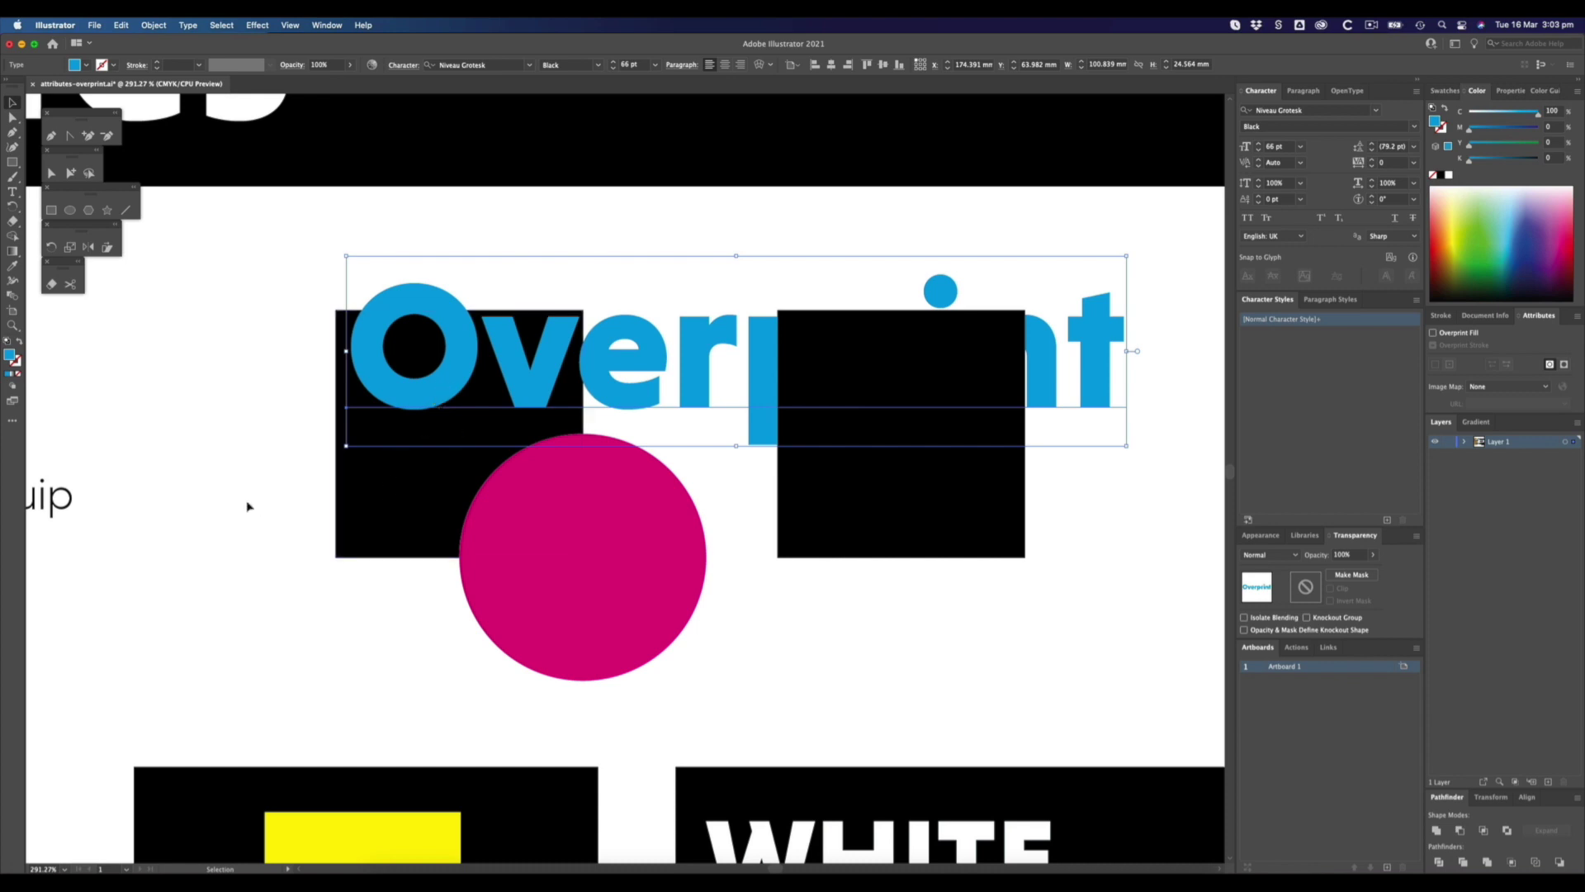
click(814, 366)
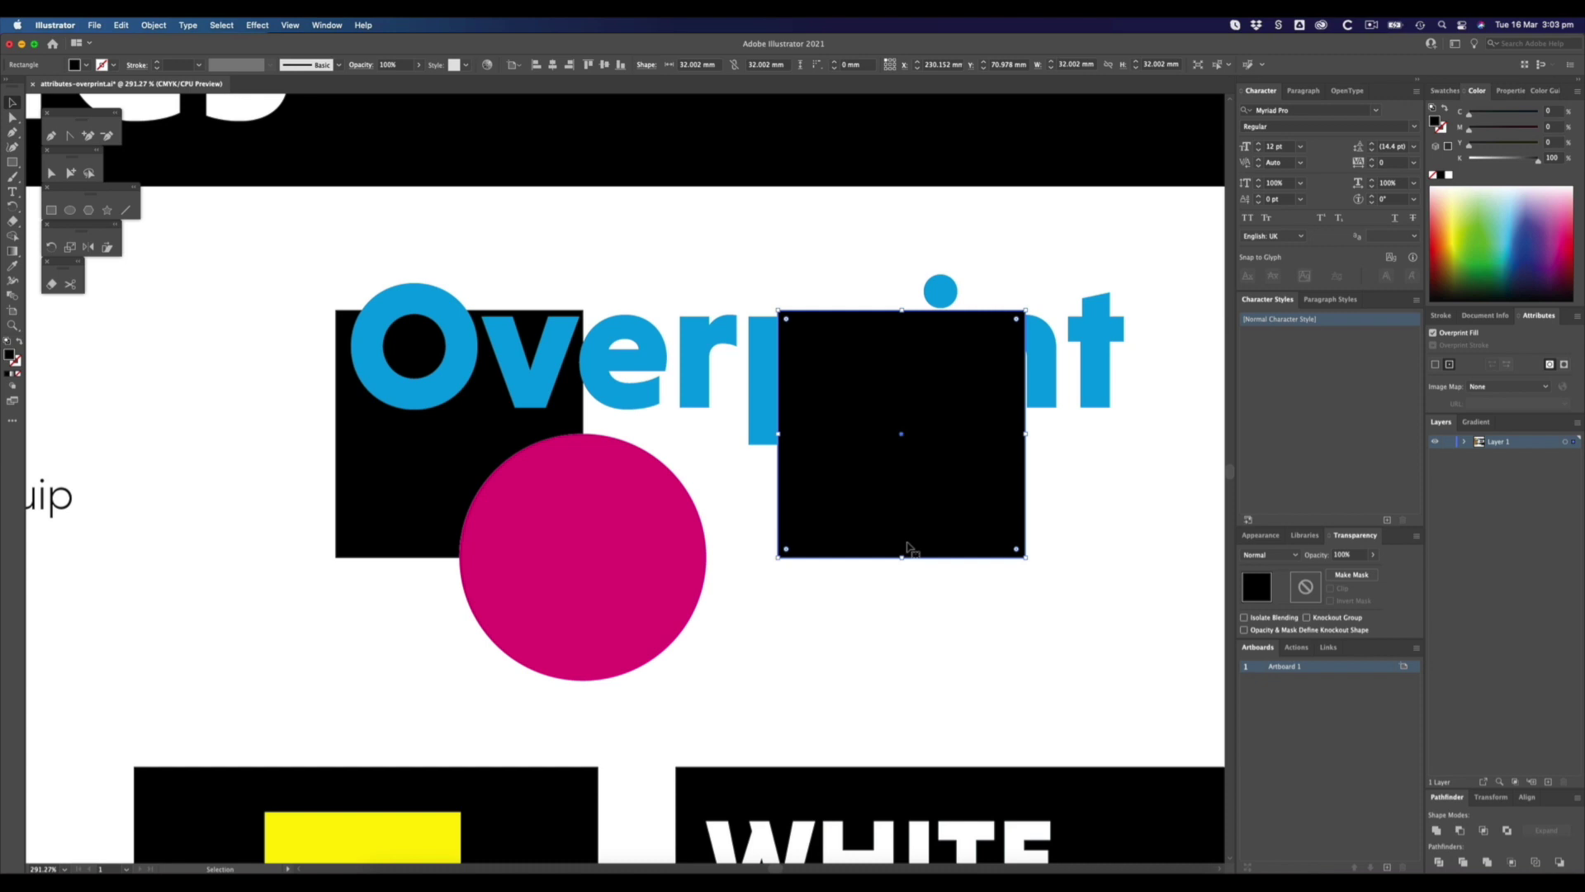
click(920, 591)
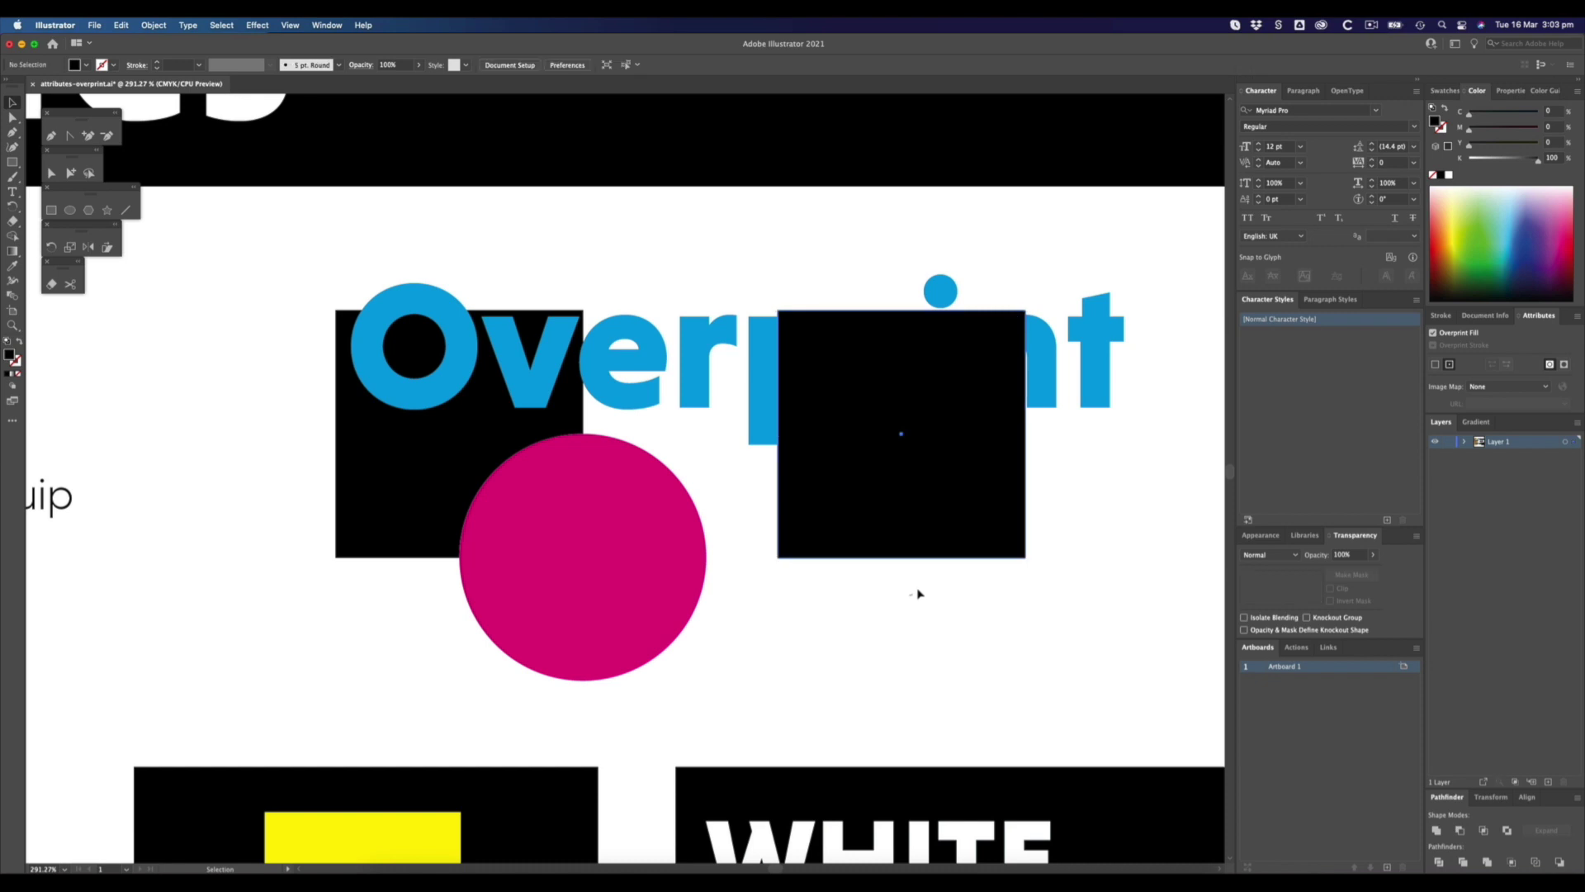
click(295, 30)
Turn on Overprint Preview and compare the right and left dark squares' Overprint Fill settings.
click(314, 77)
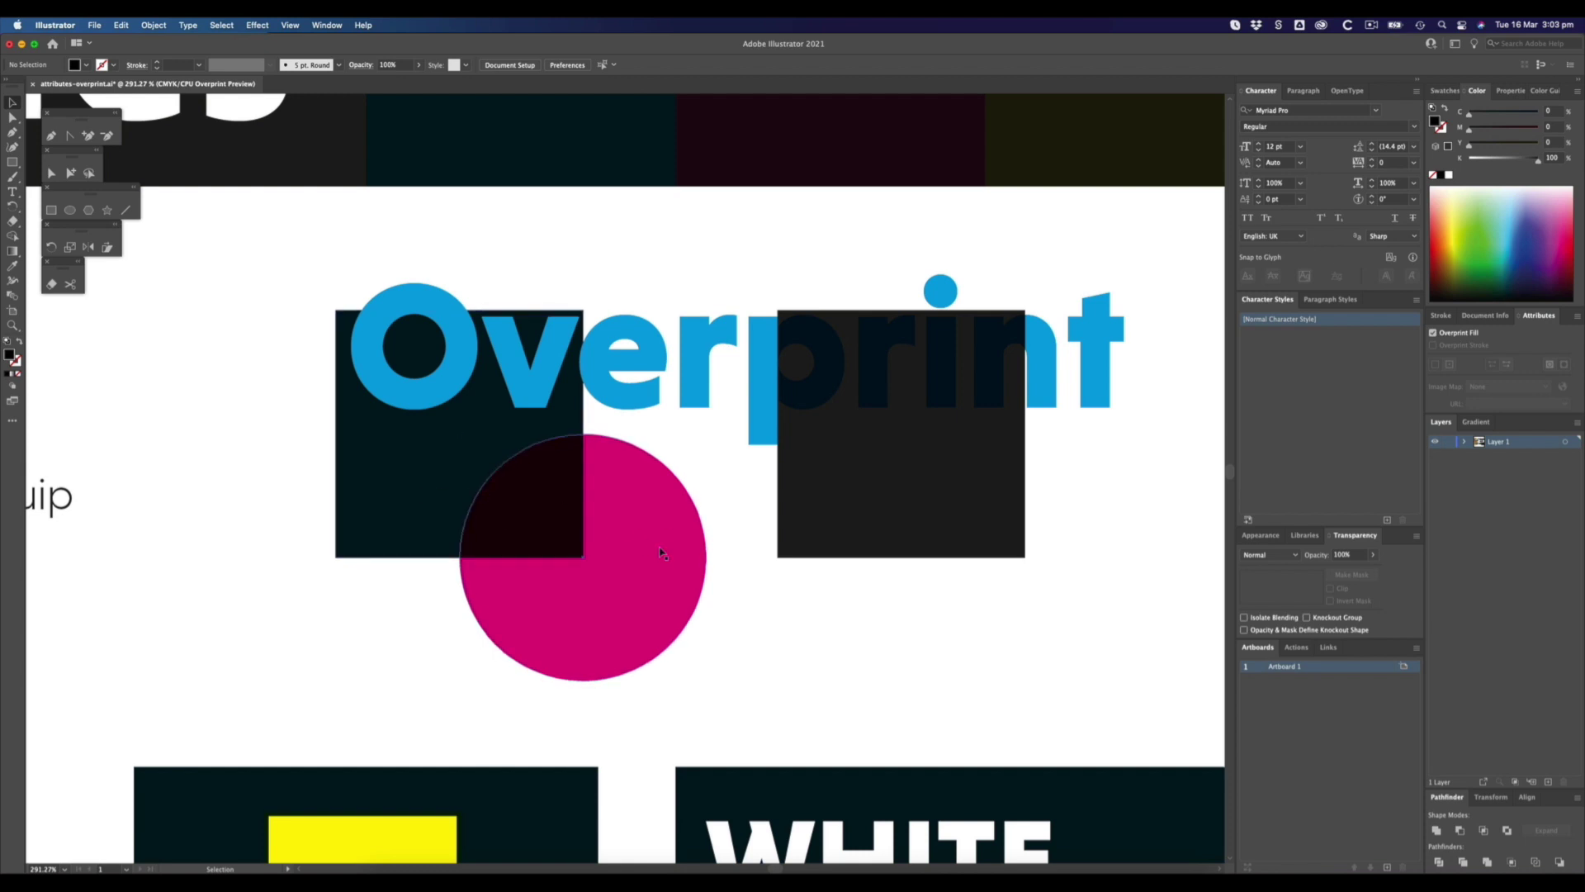
click(930, 491)
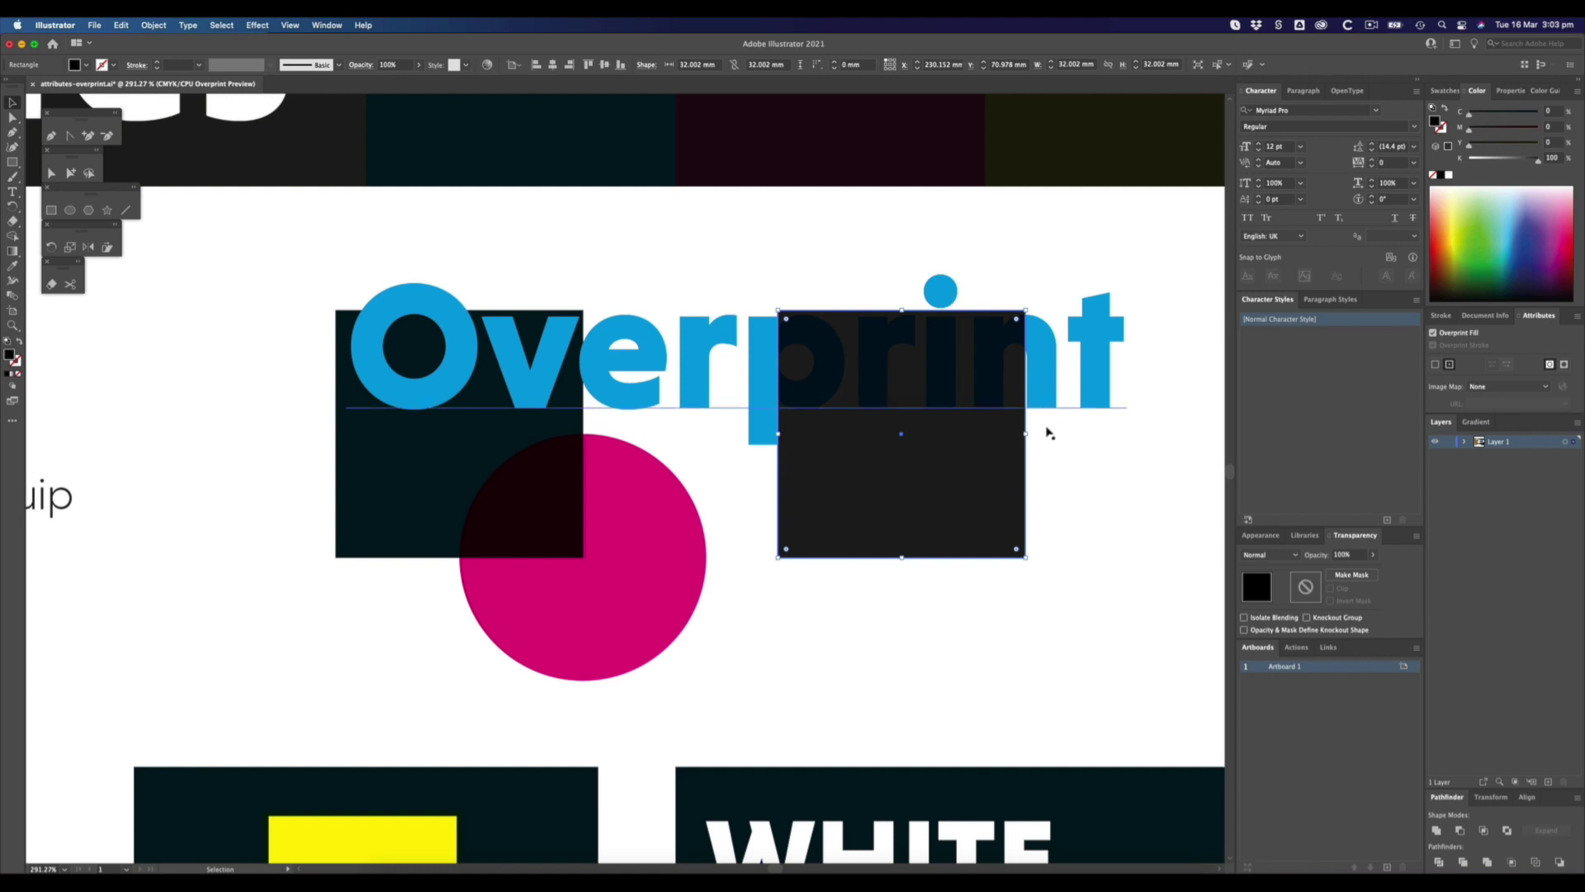
click(1063, 467)
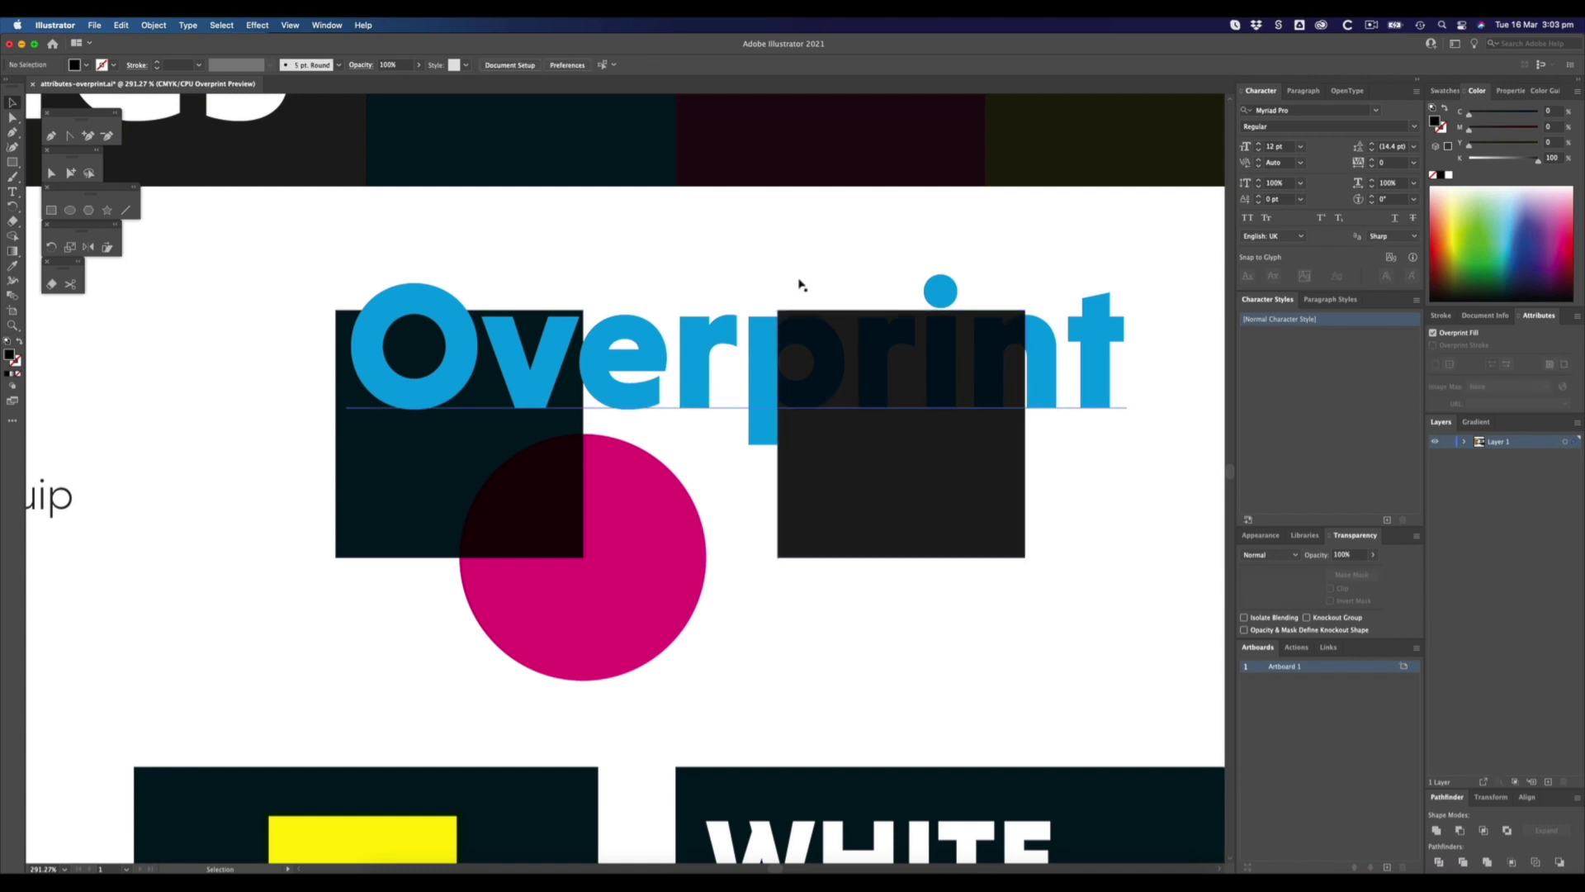
click(378, 525)
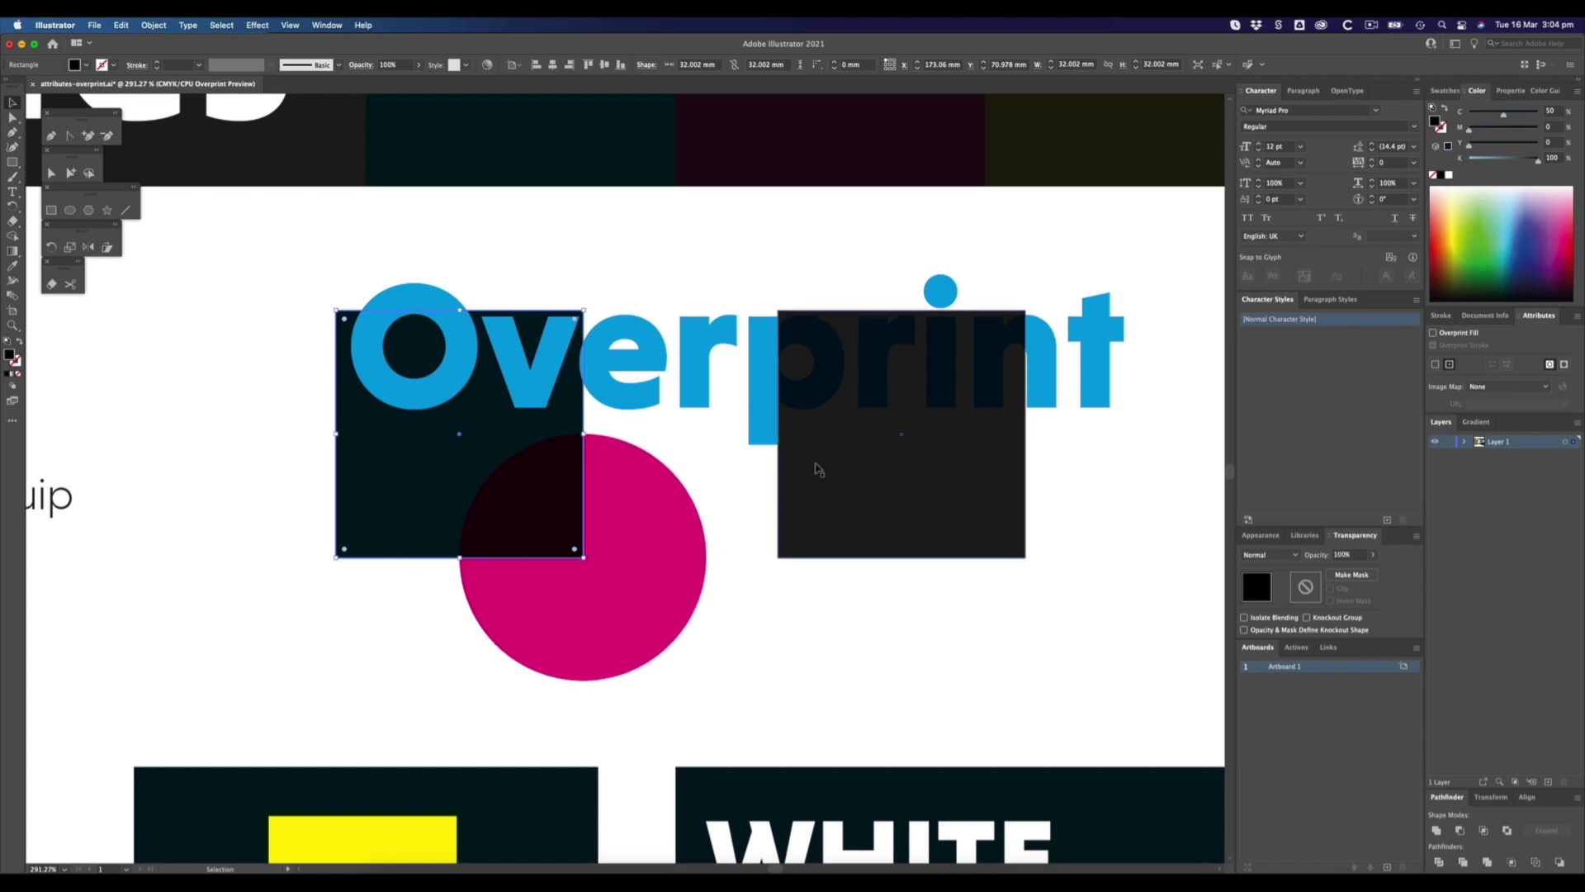
click(805, 619)
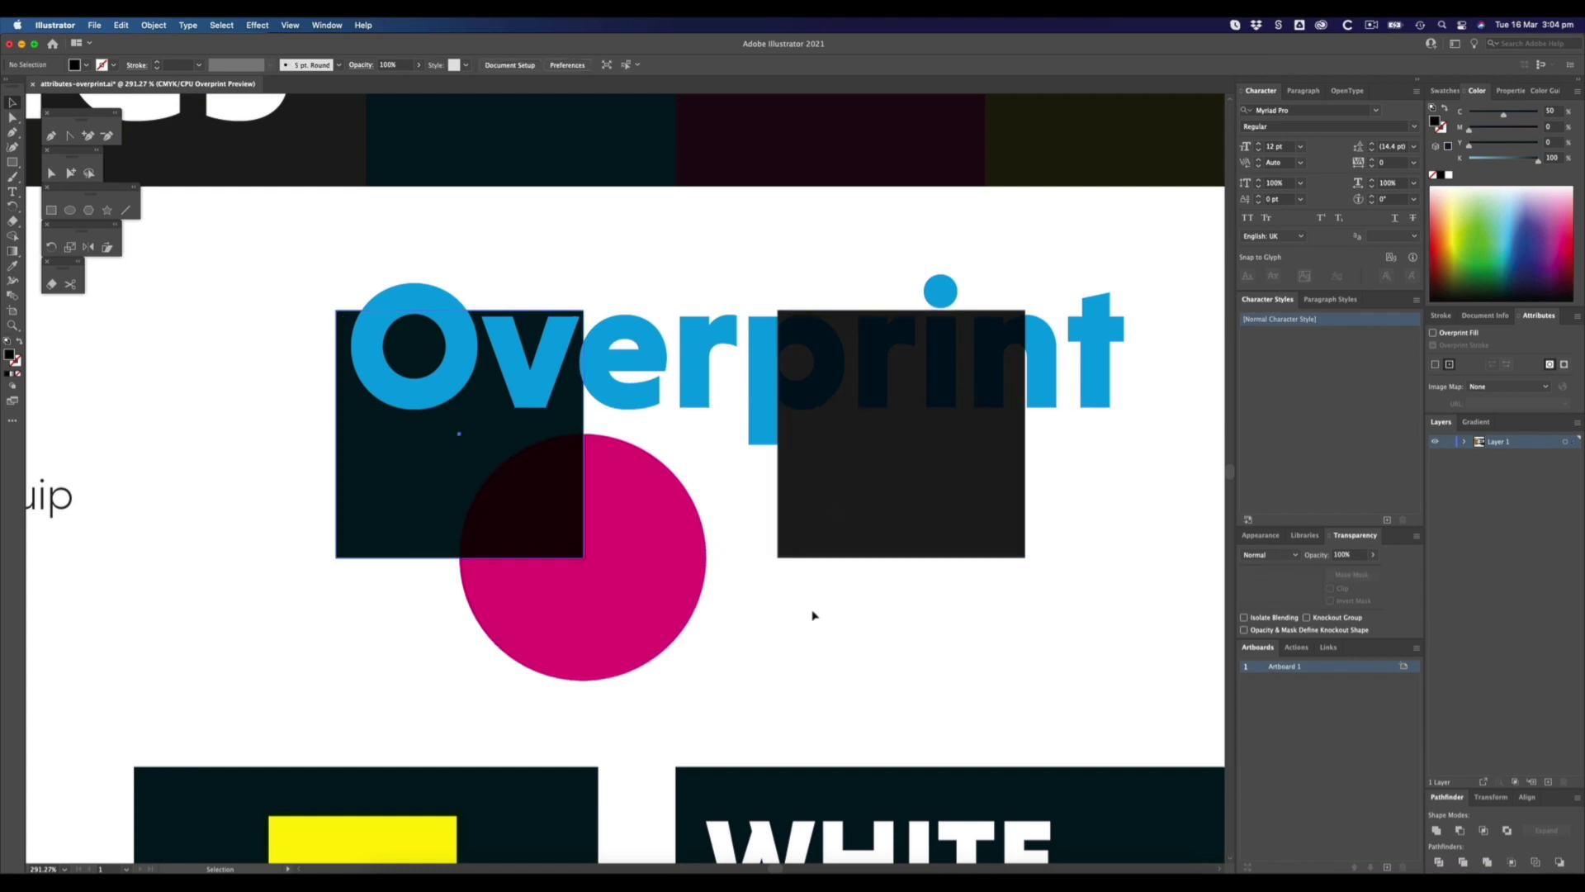
key(space)
Inspect the colours of the dark blue, magenta and yellow header rectangles.
drag(606, 217, 812, 588)
alt+super+click(812, 539)
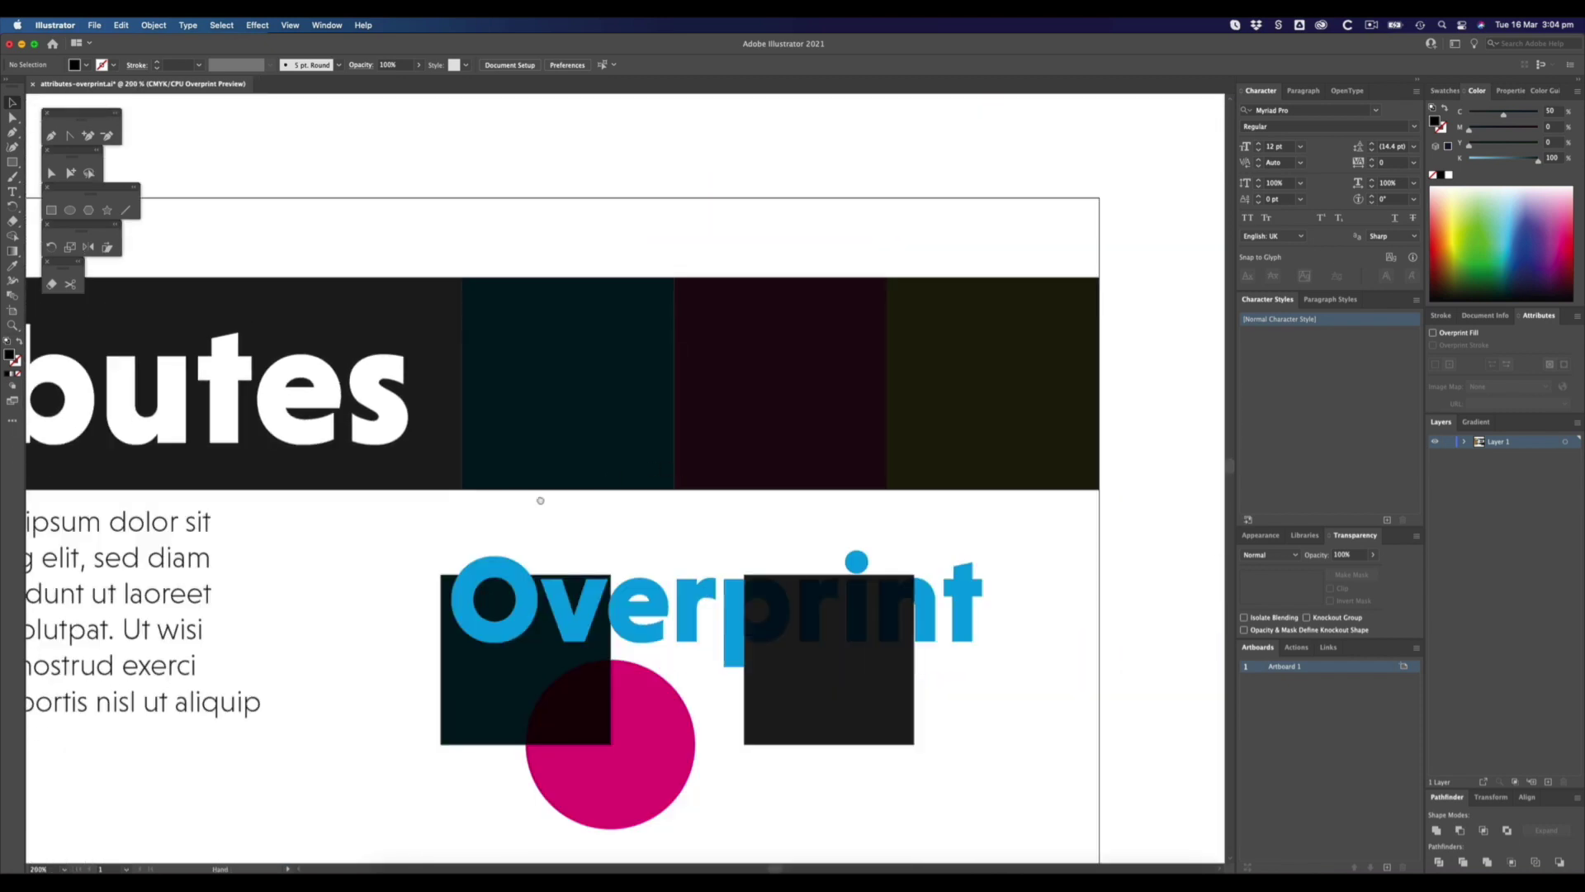
drag(540, 500, 652, 471)
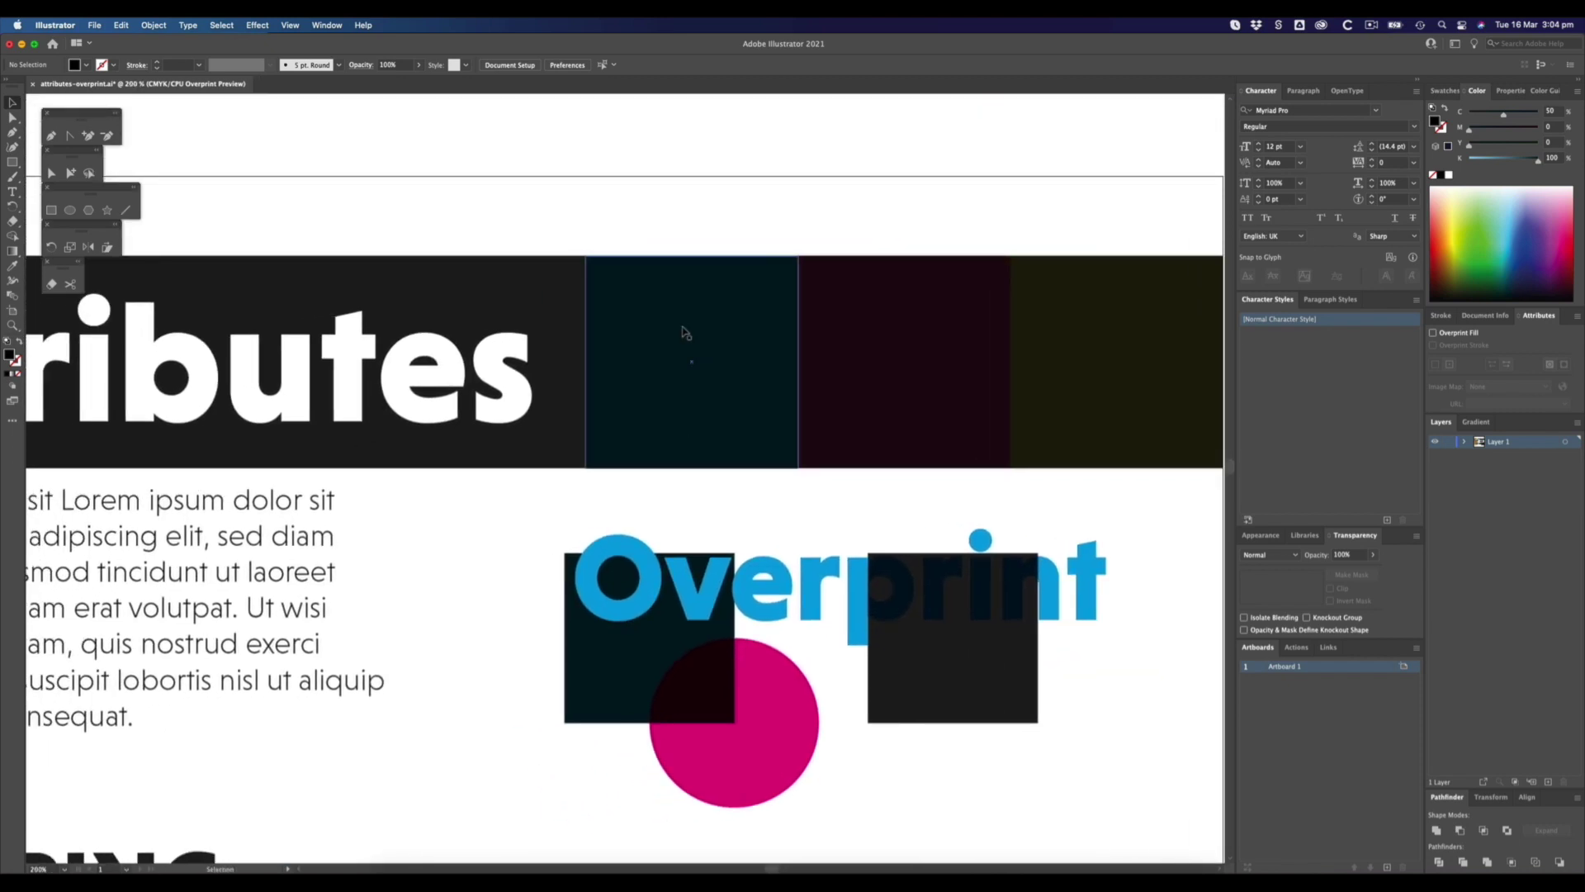
click(744, 291)
click(917, 285)
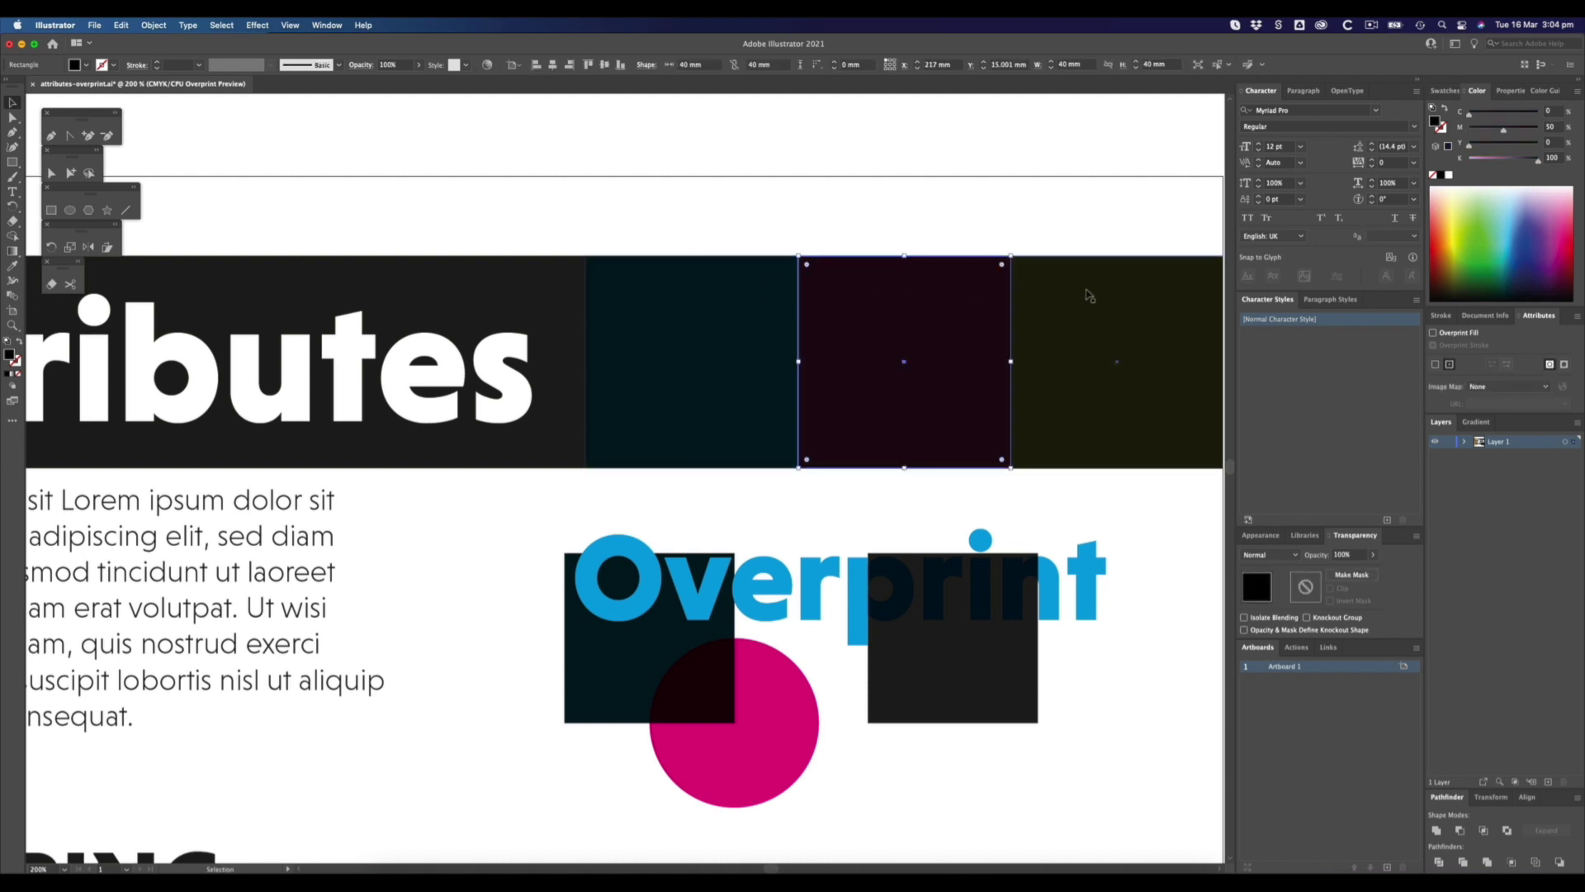
click(1090, 295)
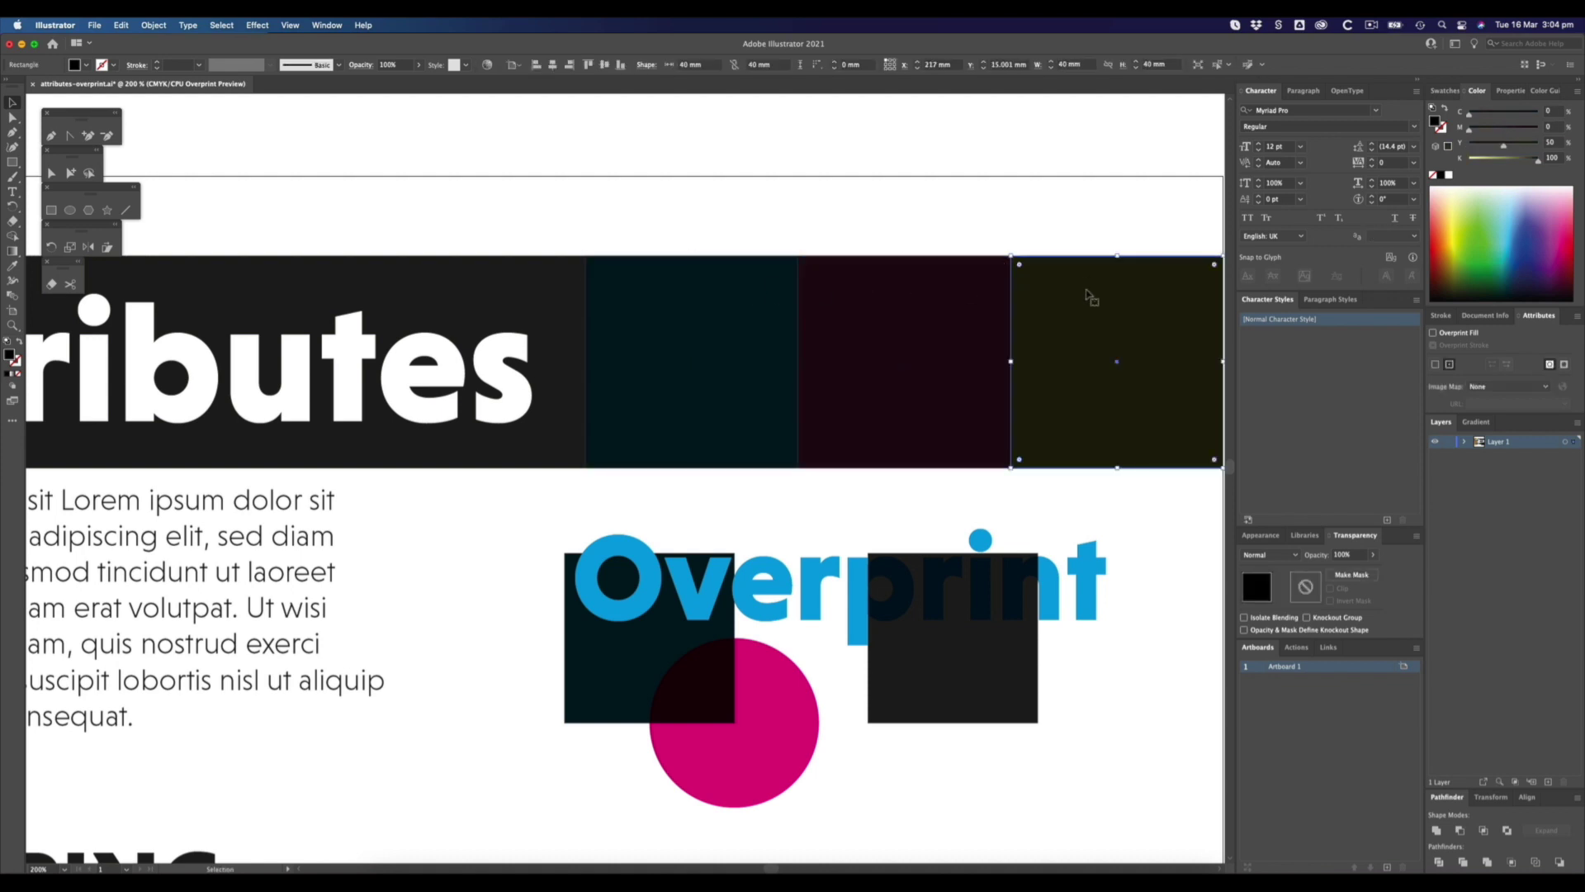
click(986, 320)
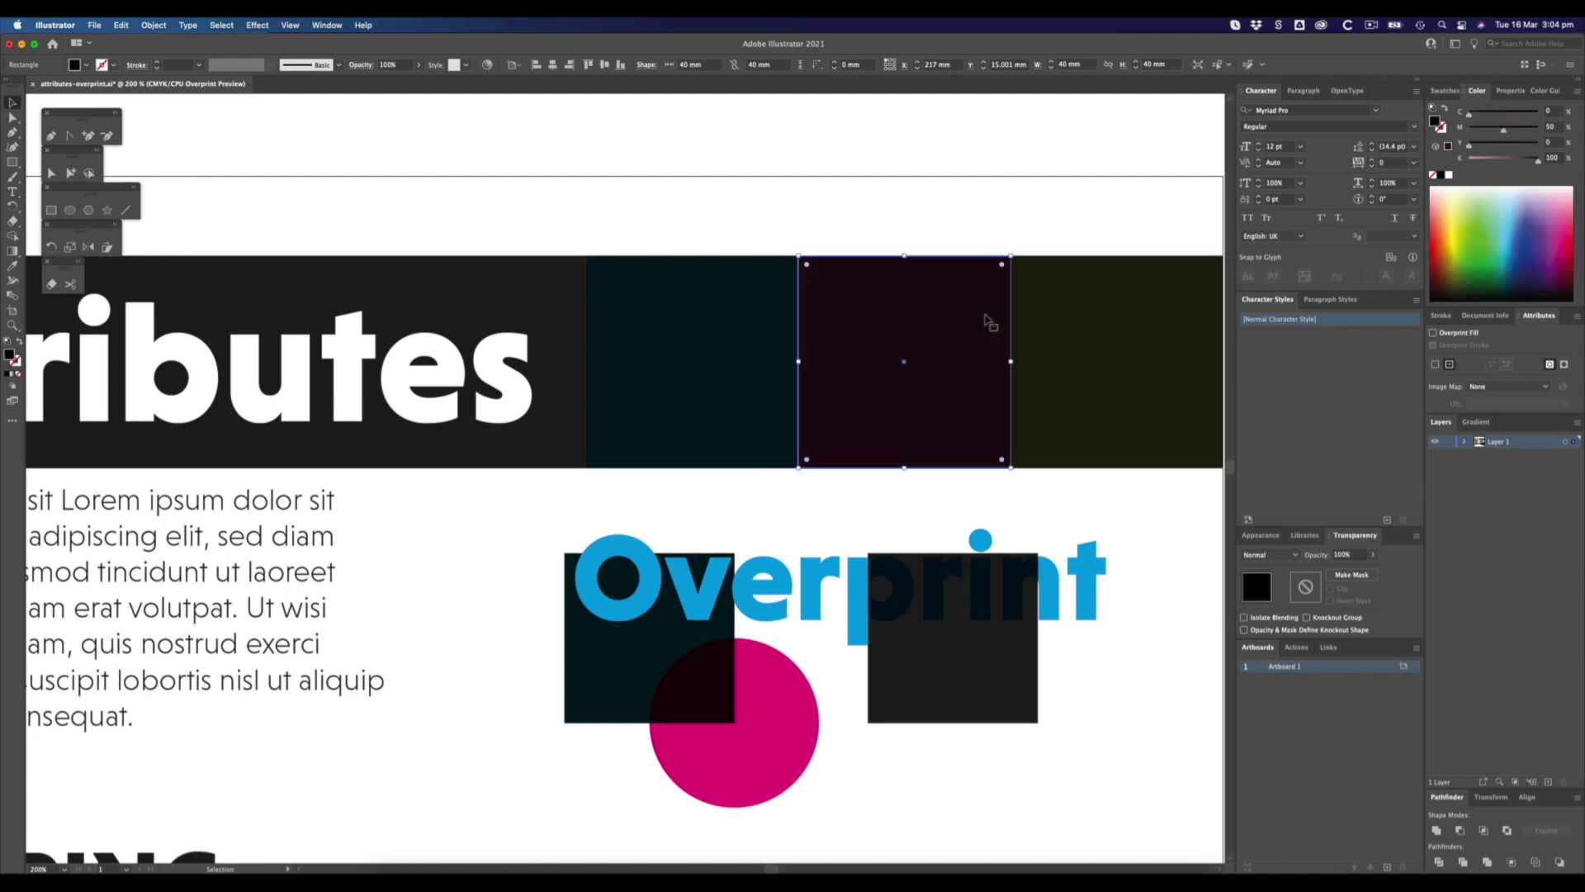
click(720, 297)
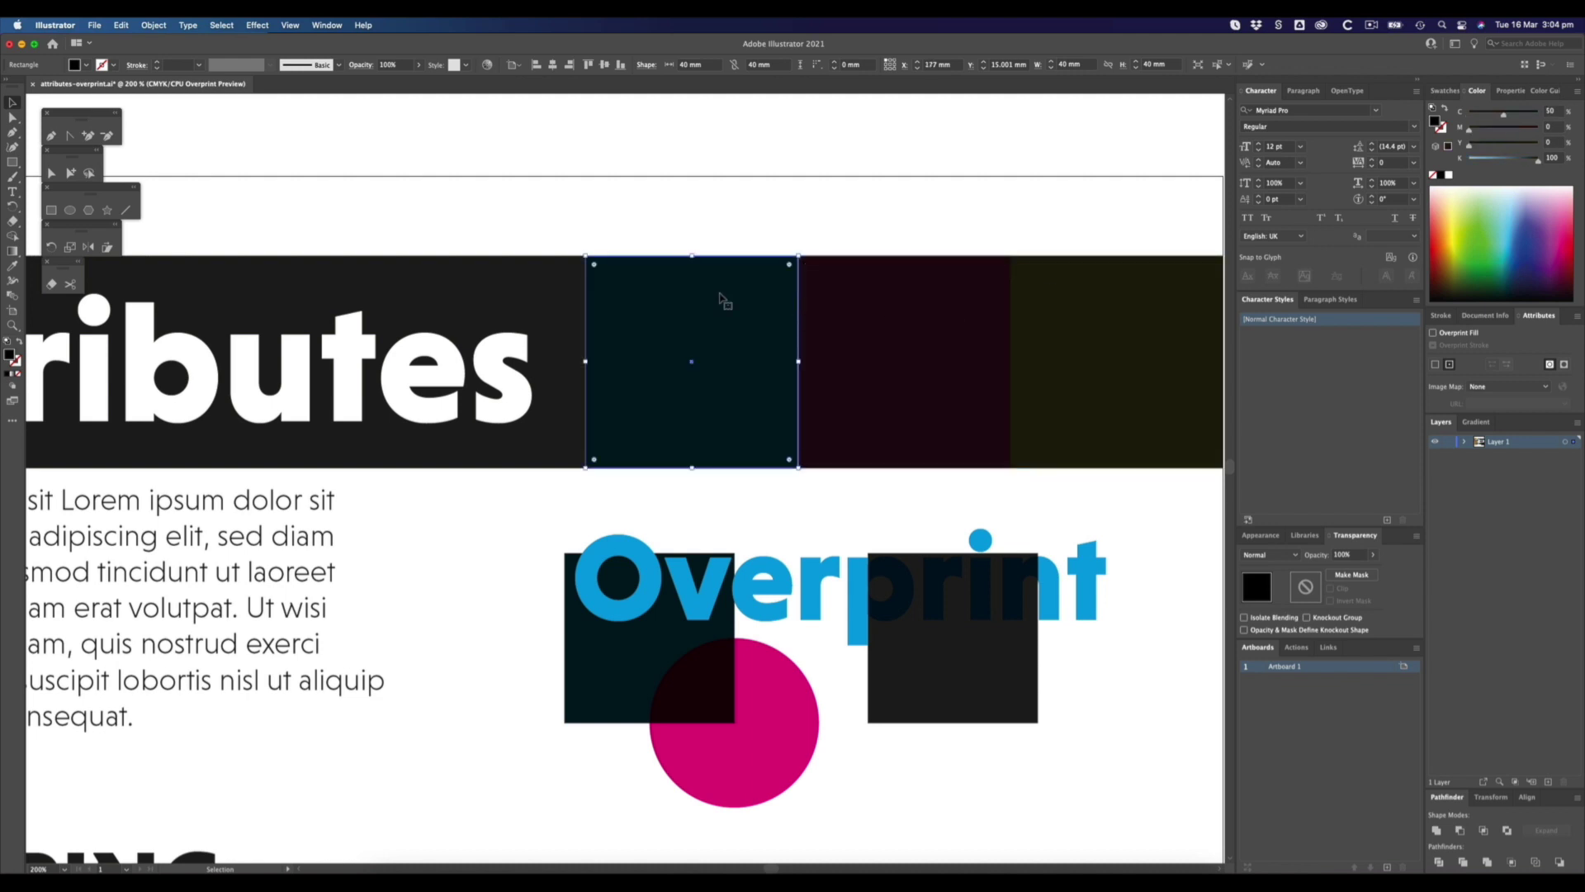
Recheck the black, blue, magenta and yellow rectangles, then pan down to the Trapping and WHITE panels.
click(551, 272)
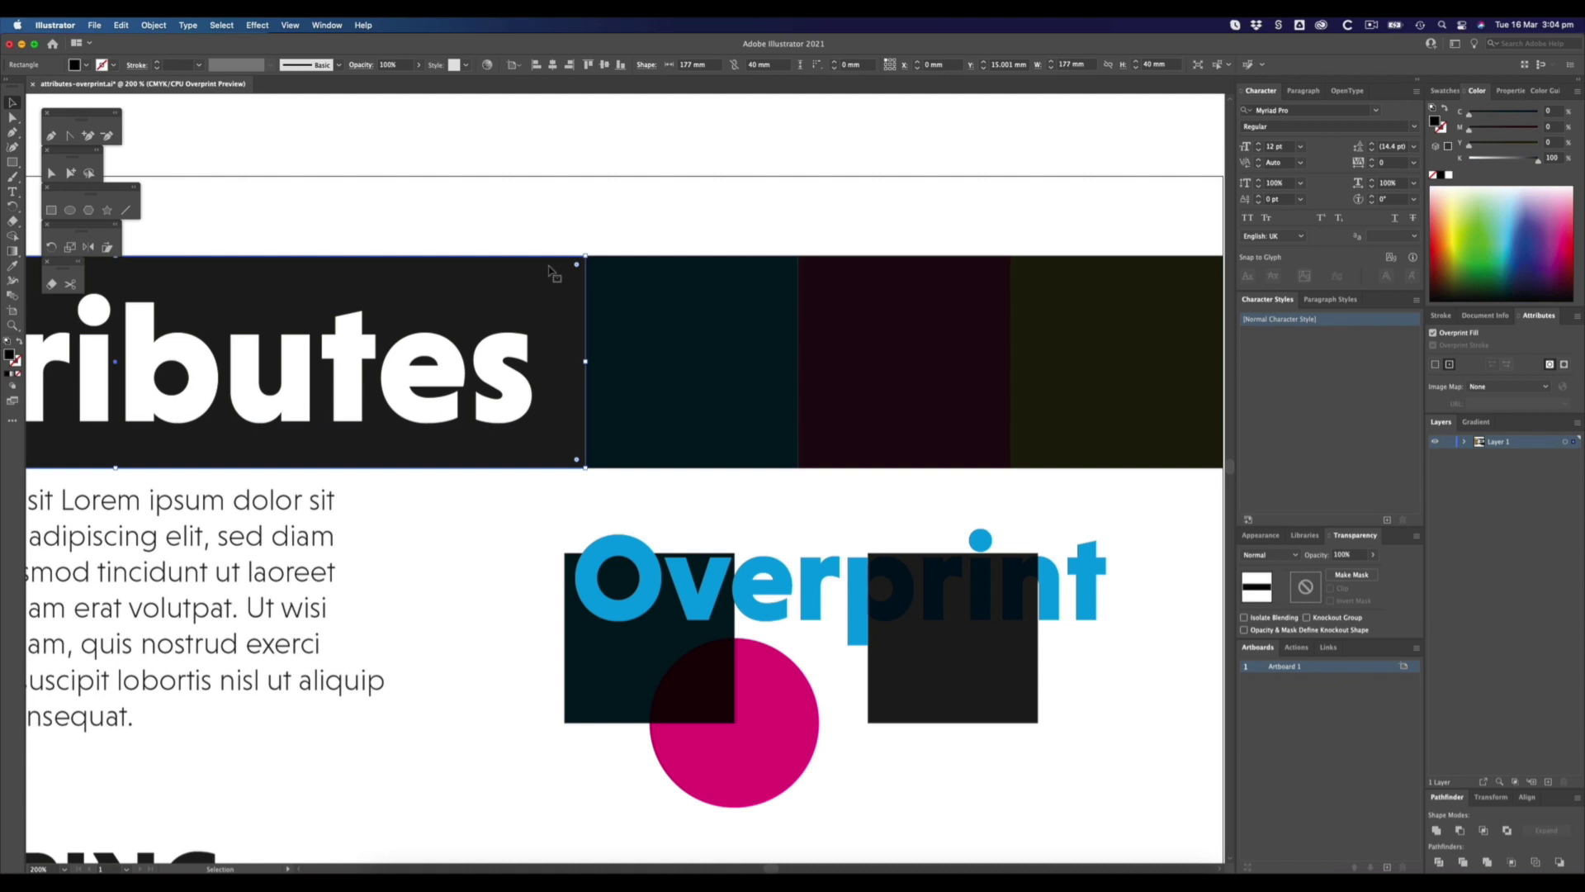
click(704, 272)
click(947, 279)
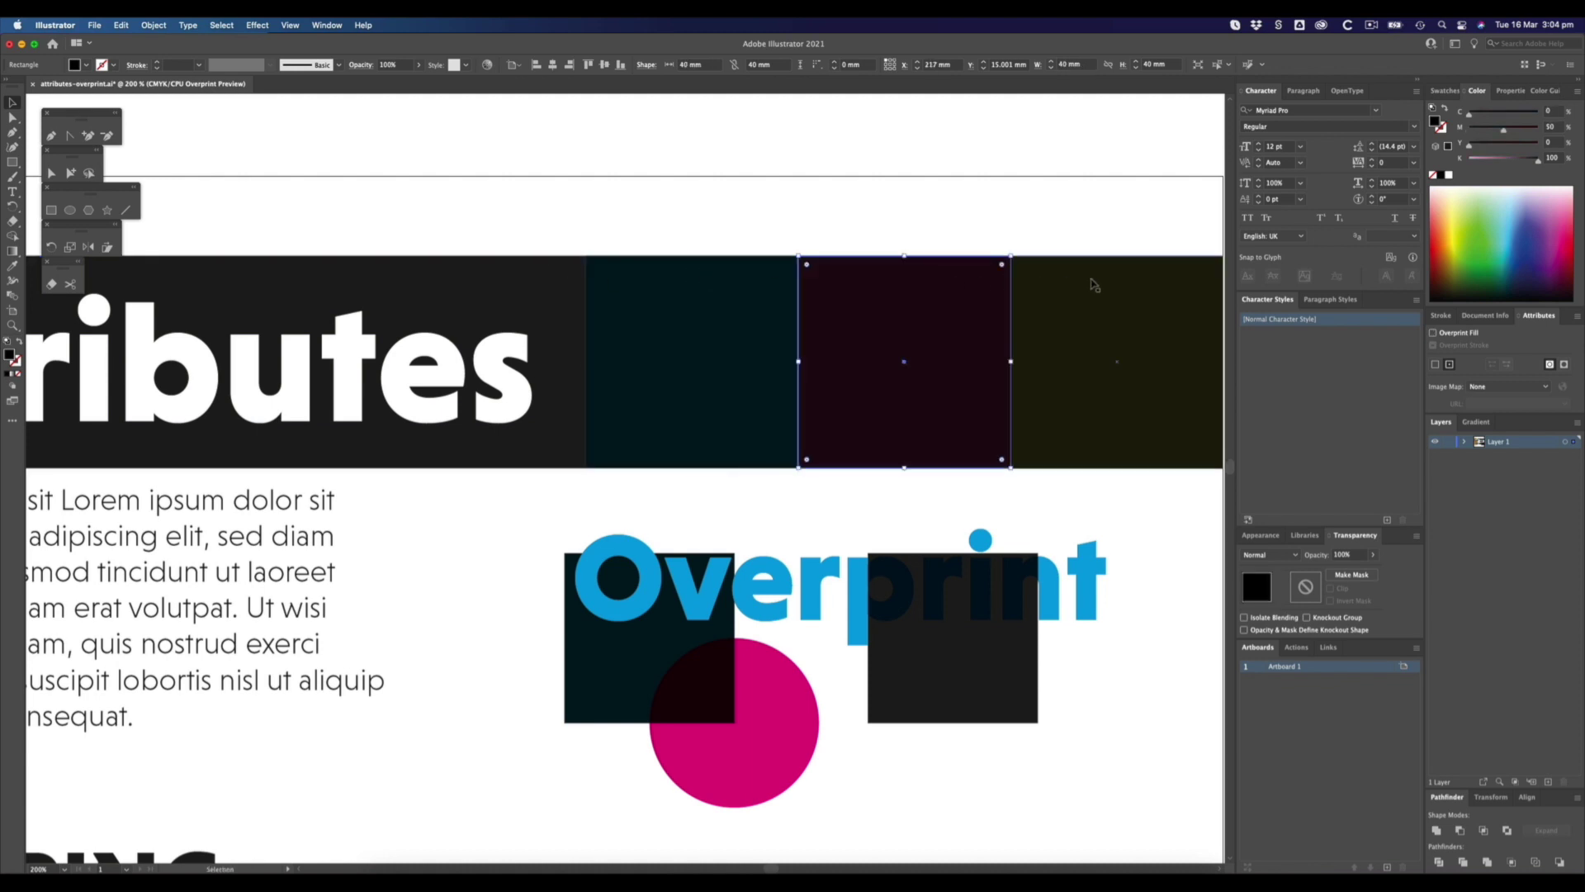
click(1095, 285)
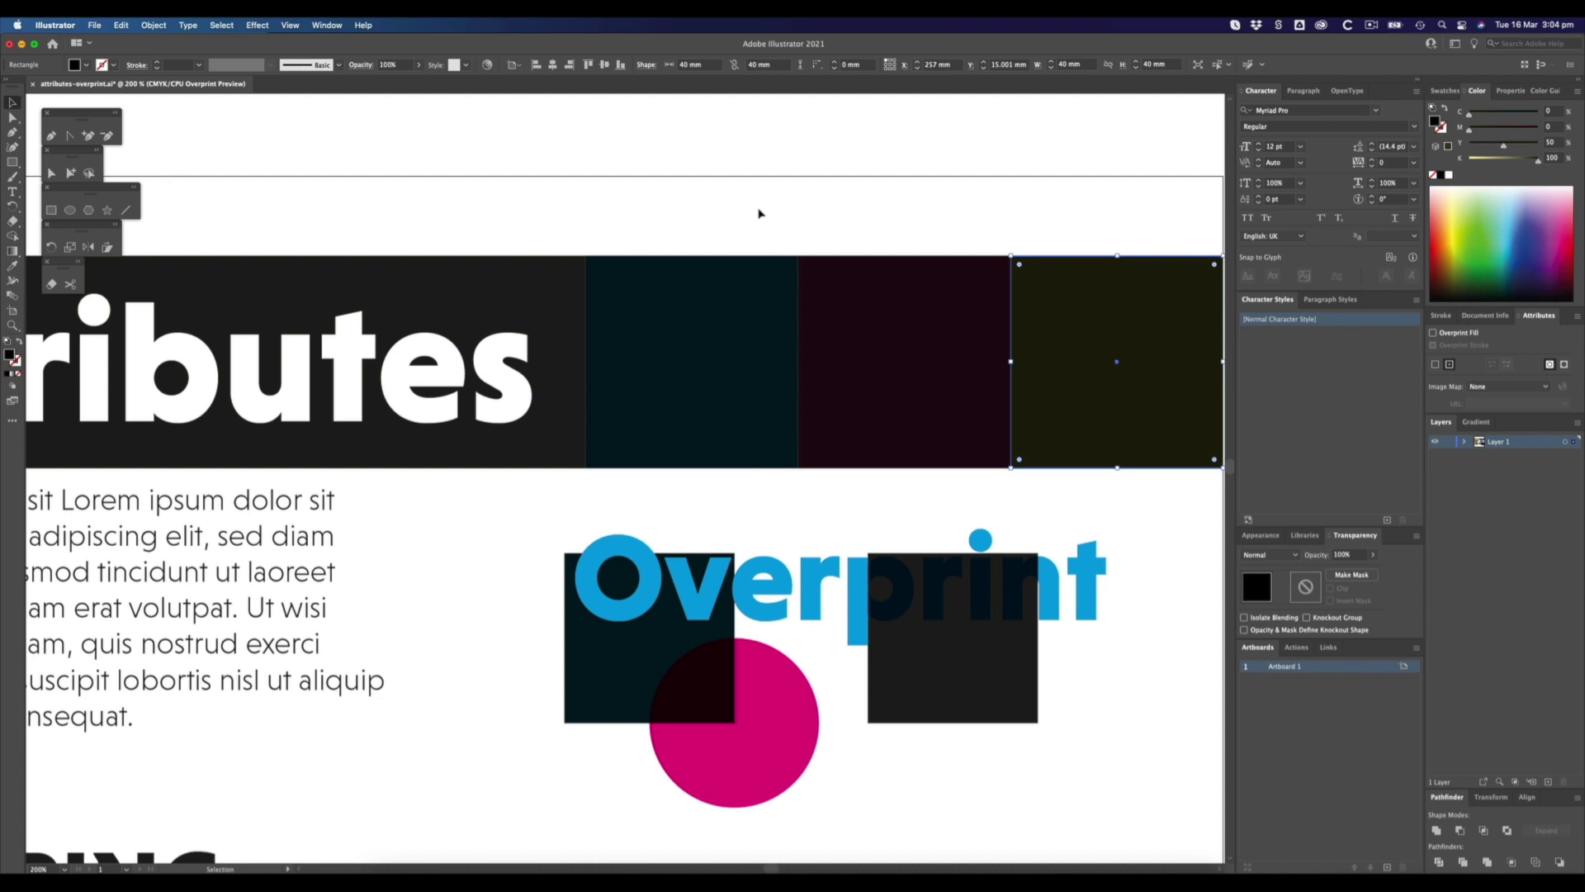
click(753, 213)
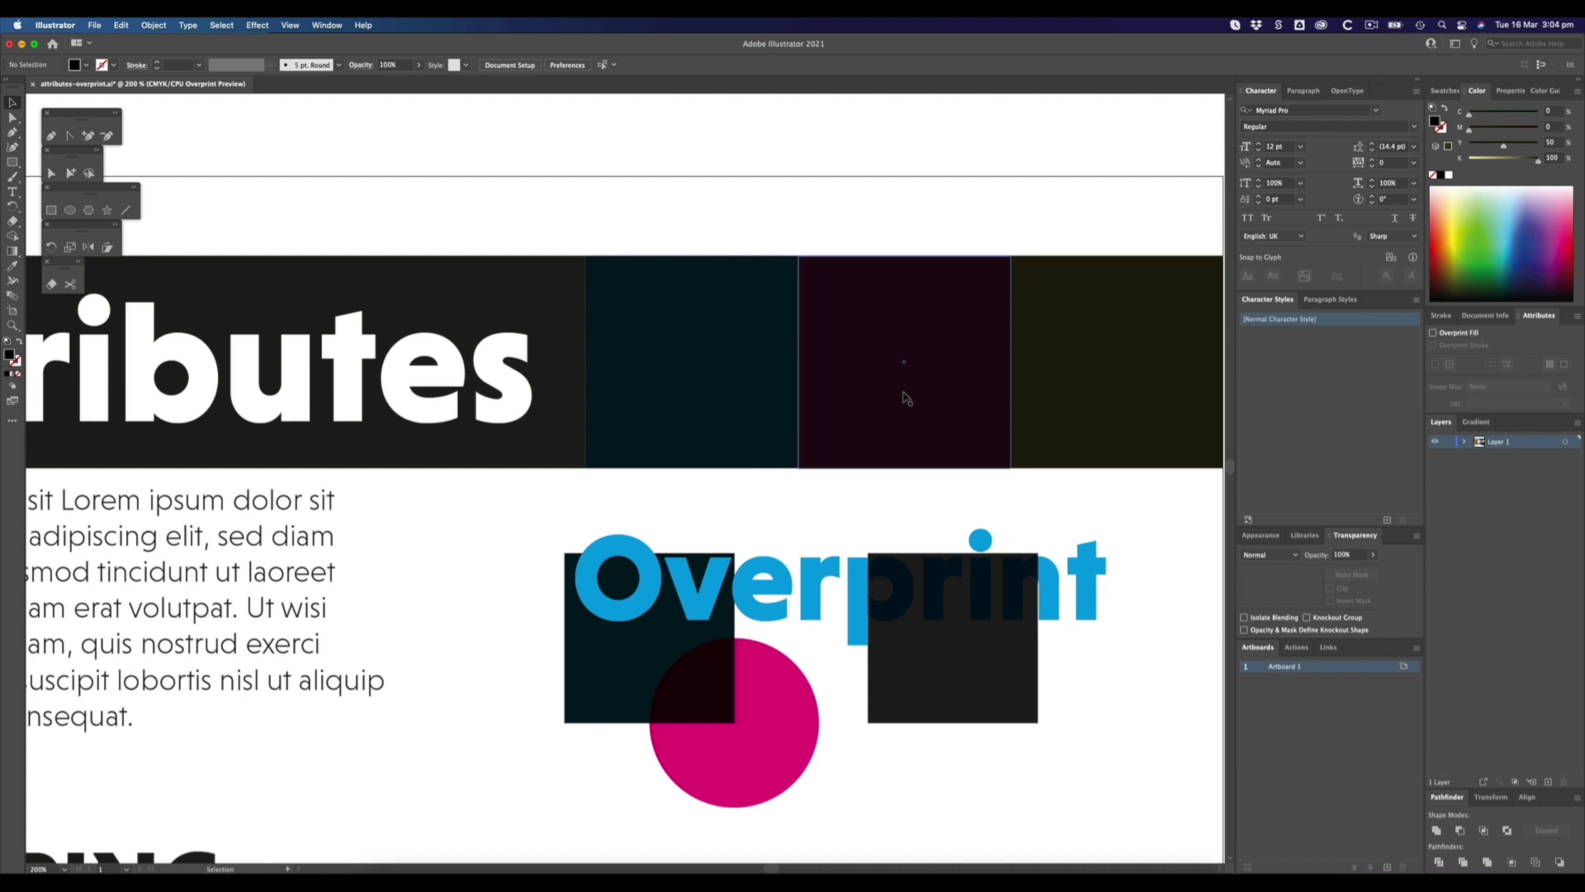
drag(641, 644, 696, 345)
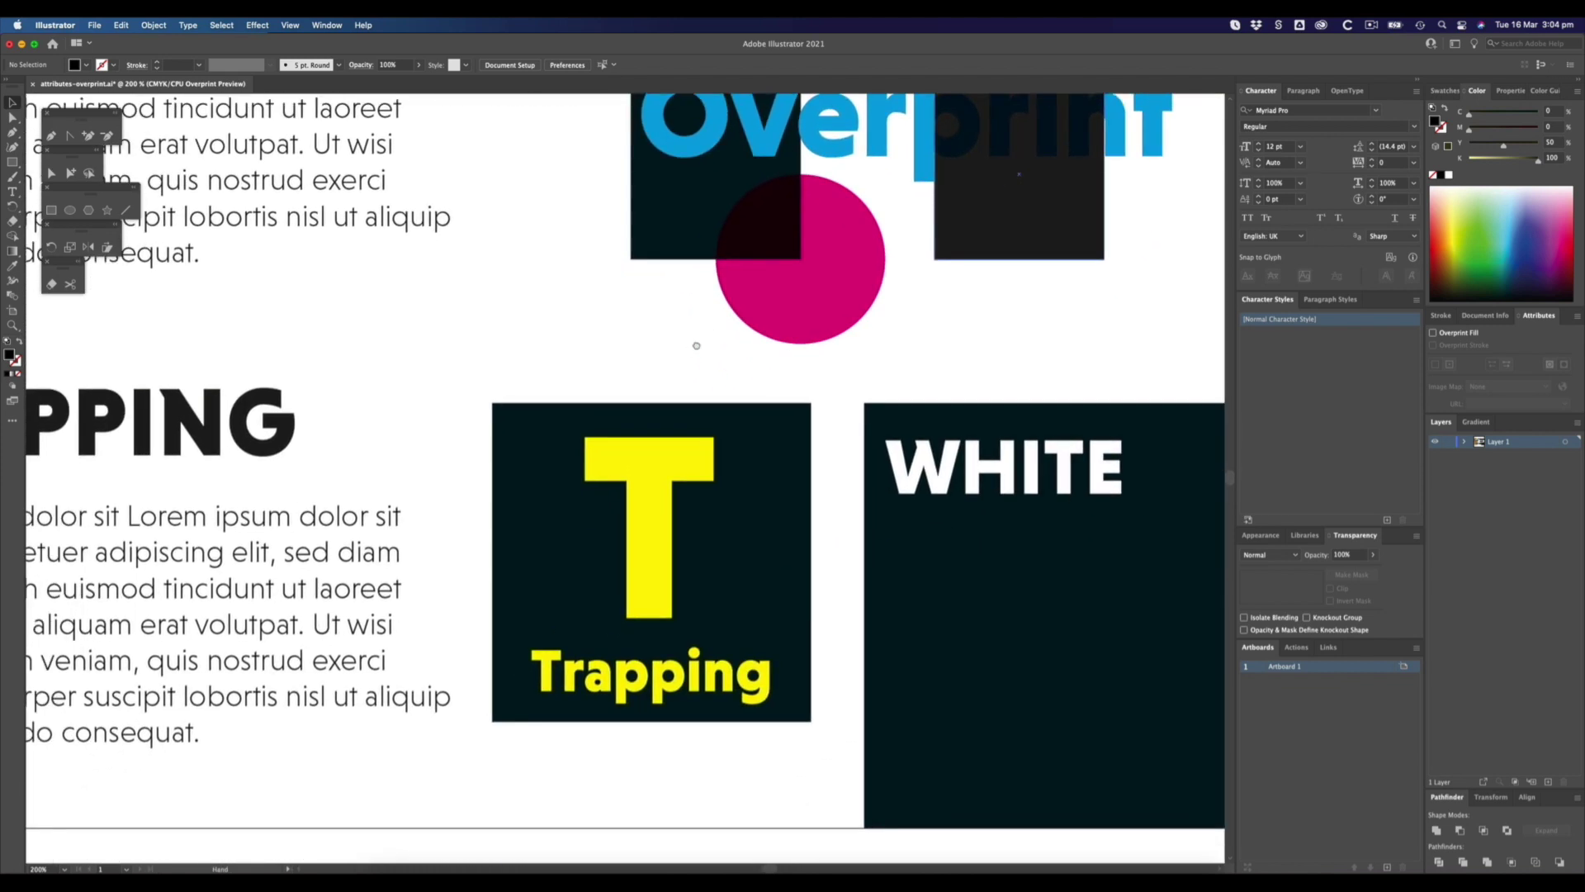
Duplicate the WHITE heading just below itself.
scroll(696, 345, right, 5)
scroll(673, 459, left, 5)
scroll(964, 468, right, 5)
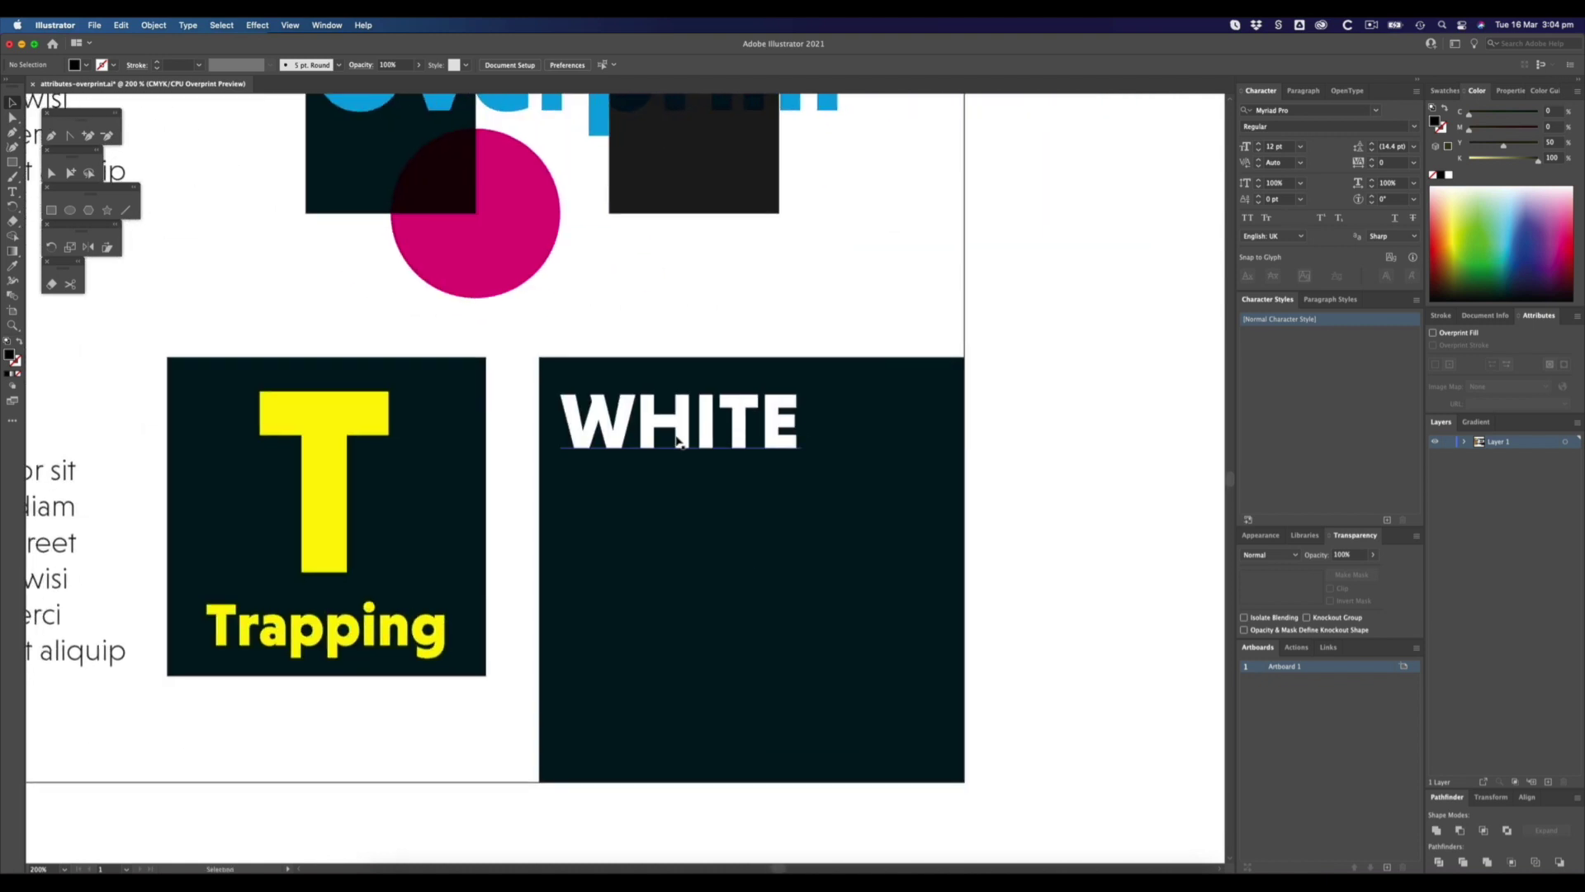
click(676, 440)
drag(733, 444, 753, 516)
Turn on Overprint Fill for the upper WHITE copy, accepting the warning.
click(733, 443)
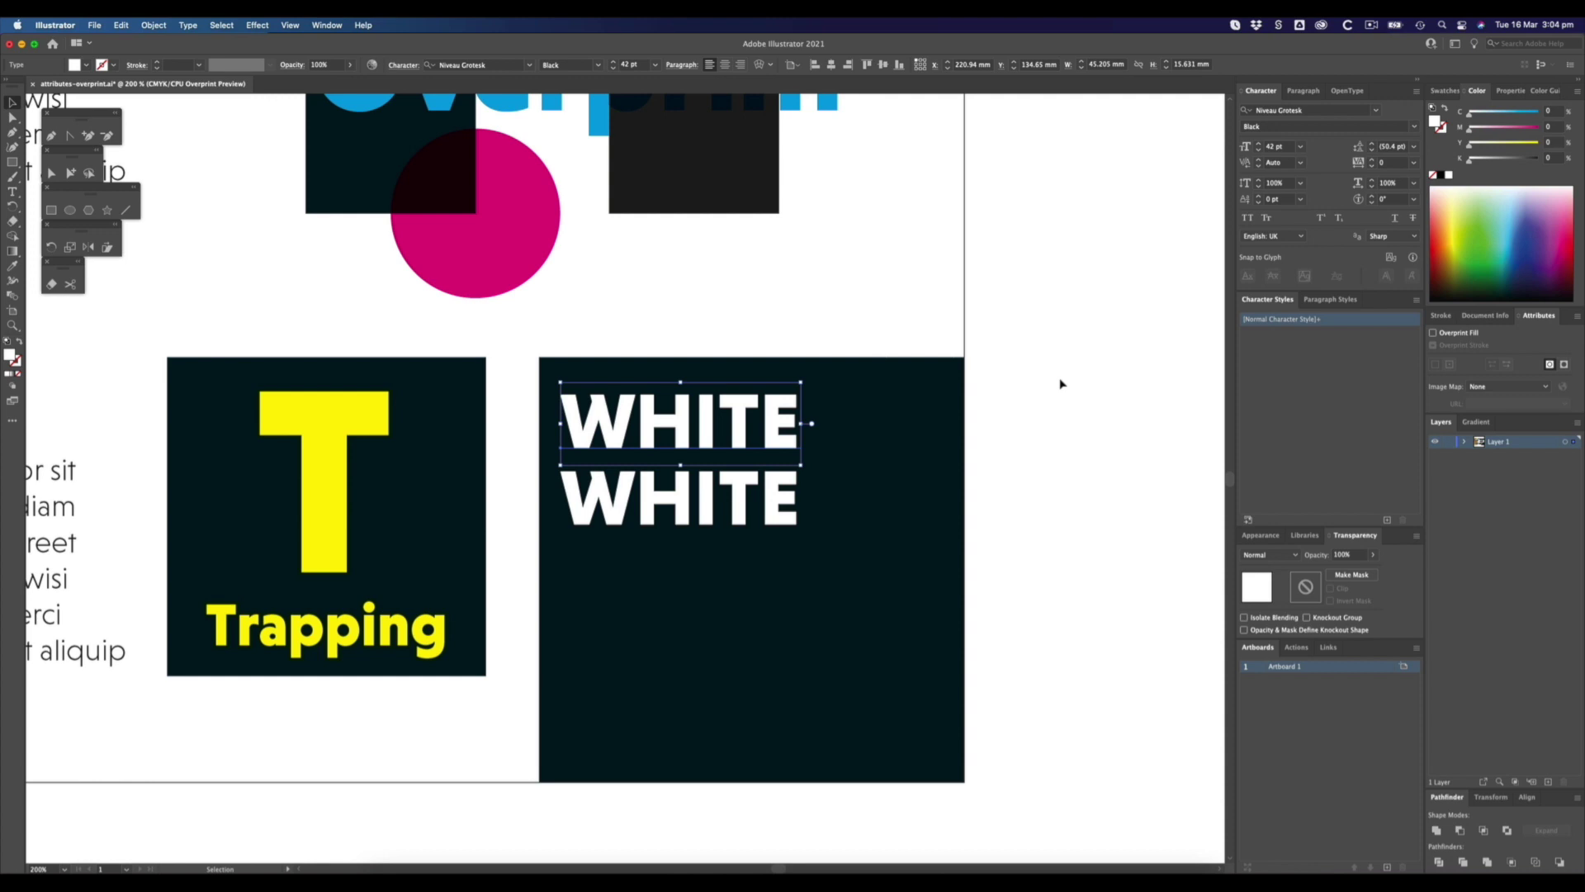
click(1462, 334)
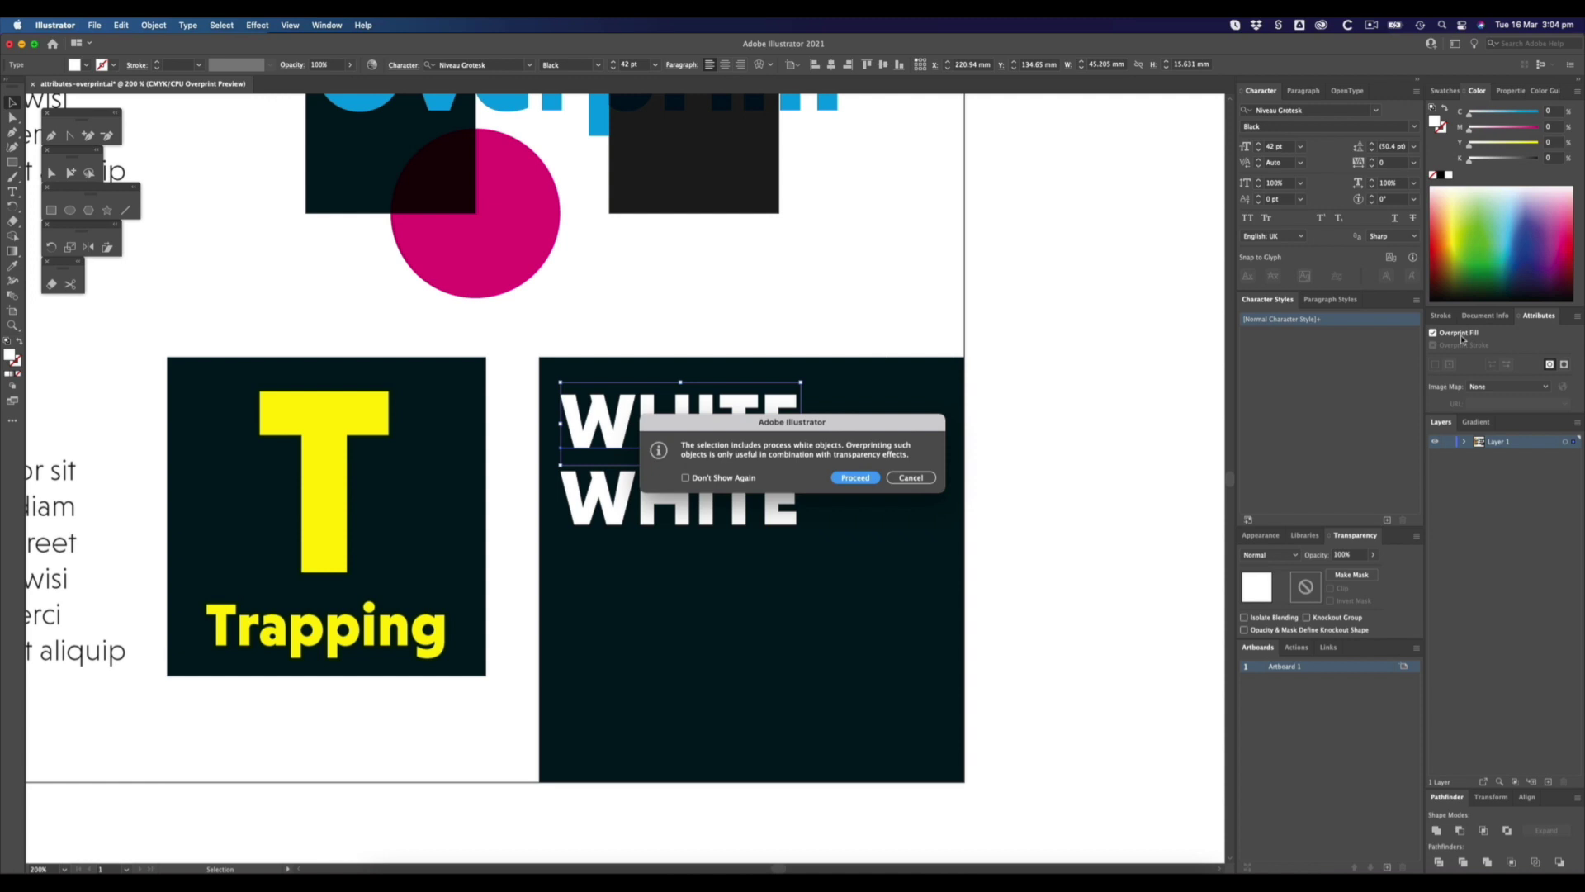
drag(864, 423, 836, 273)
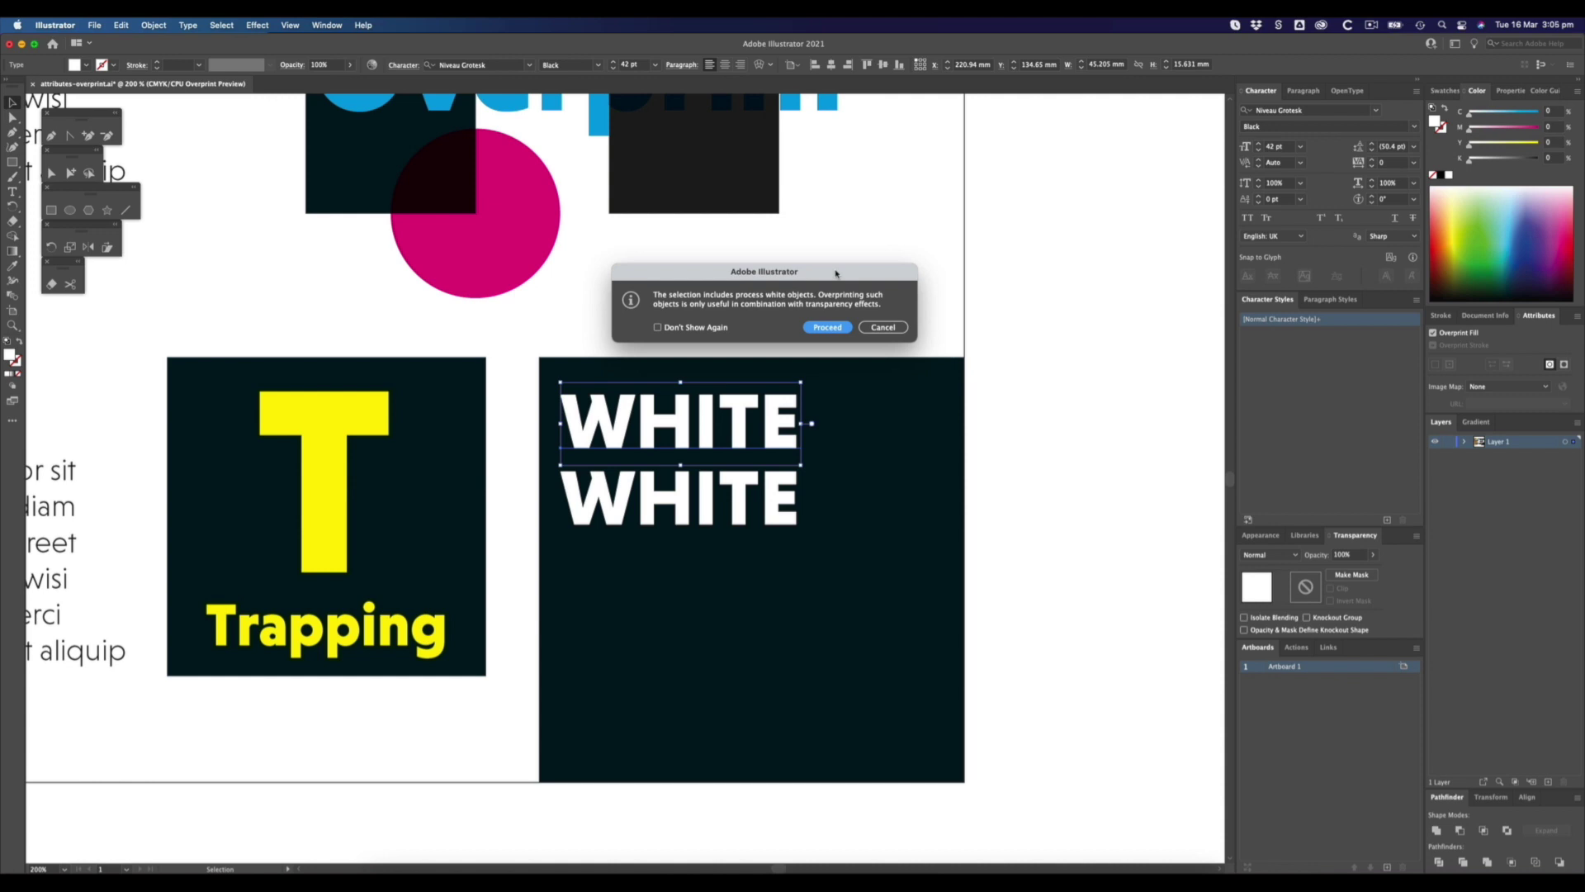
click(828, 327)
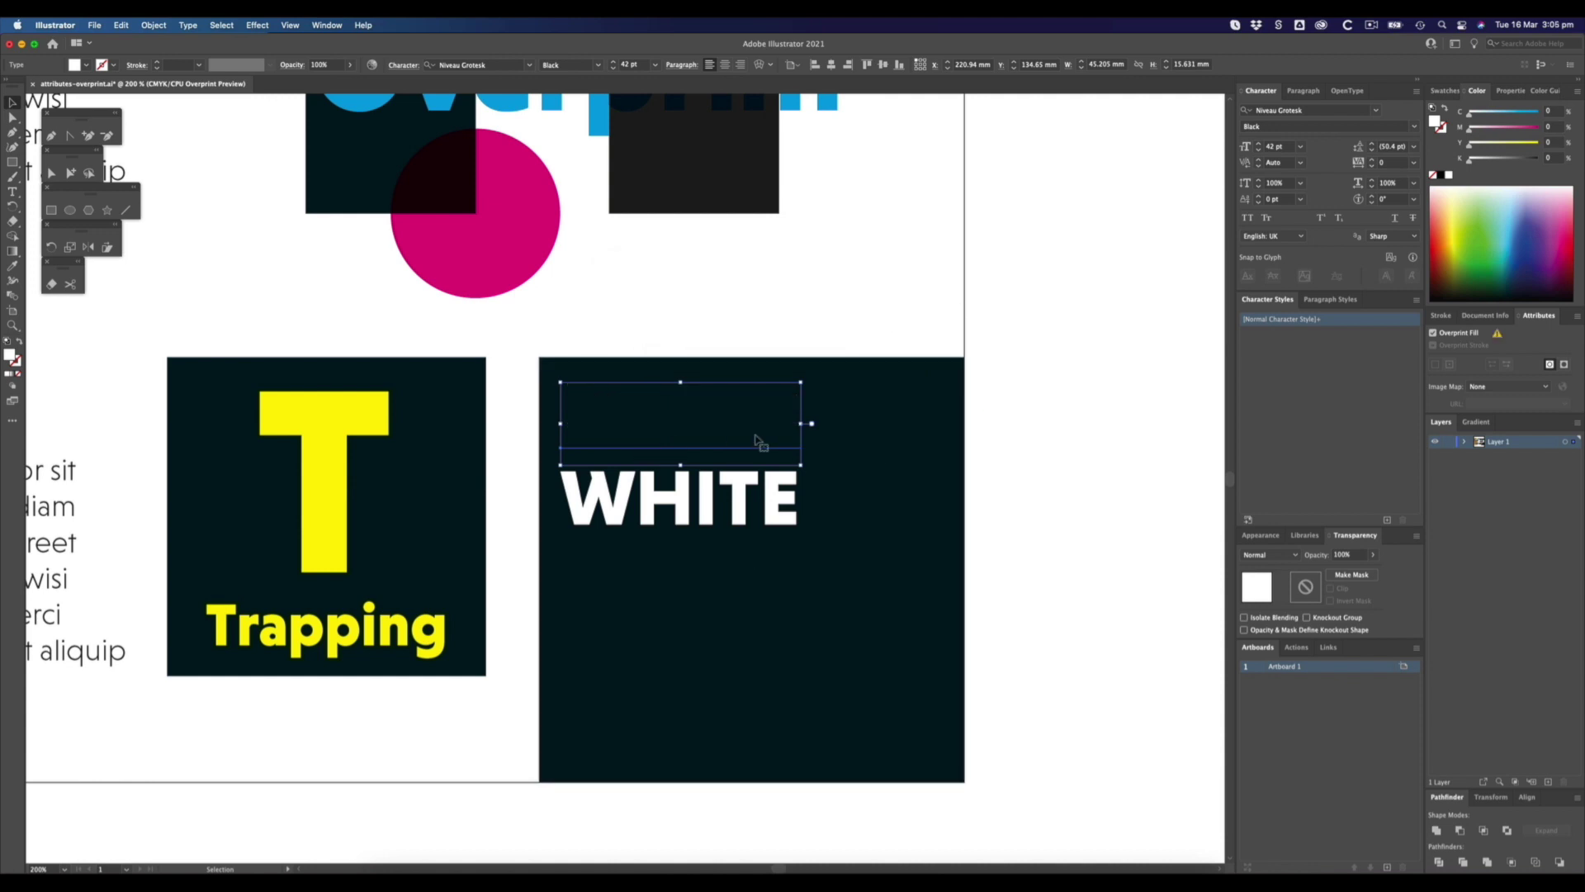
Compare the lower WHITE text with the now invisible overprinting upper copy.
click(677, 495)
click(1036, 430)
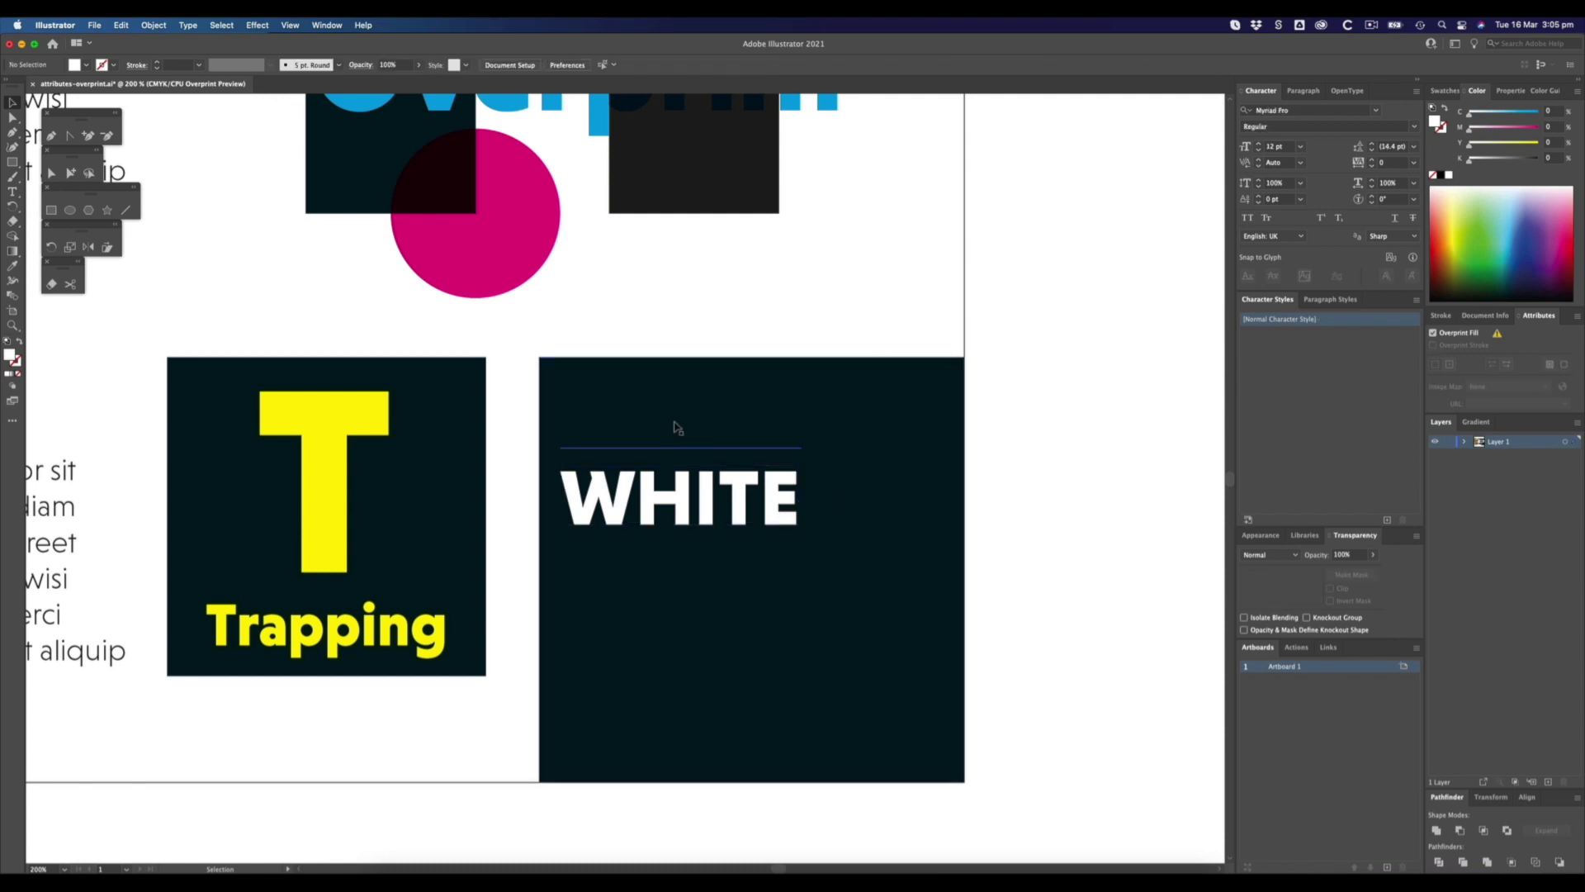
click(677, 427)
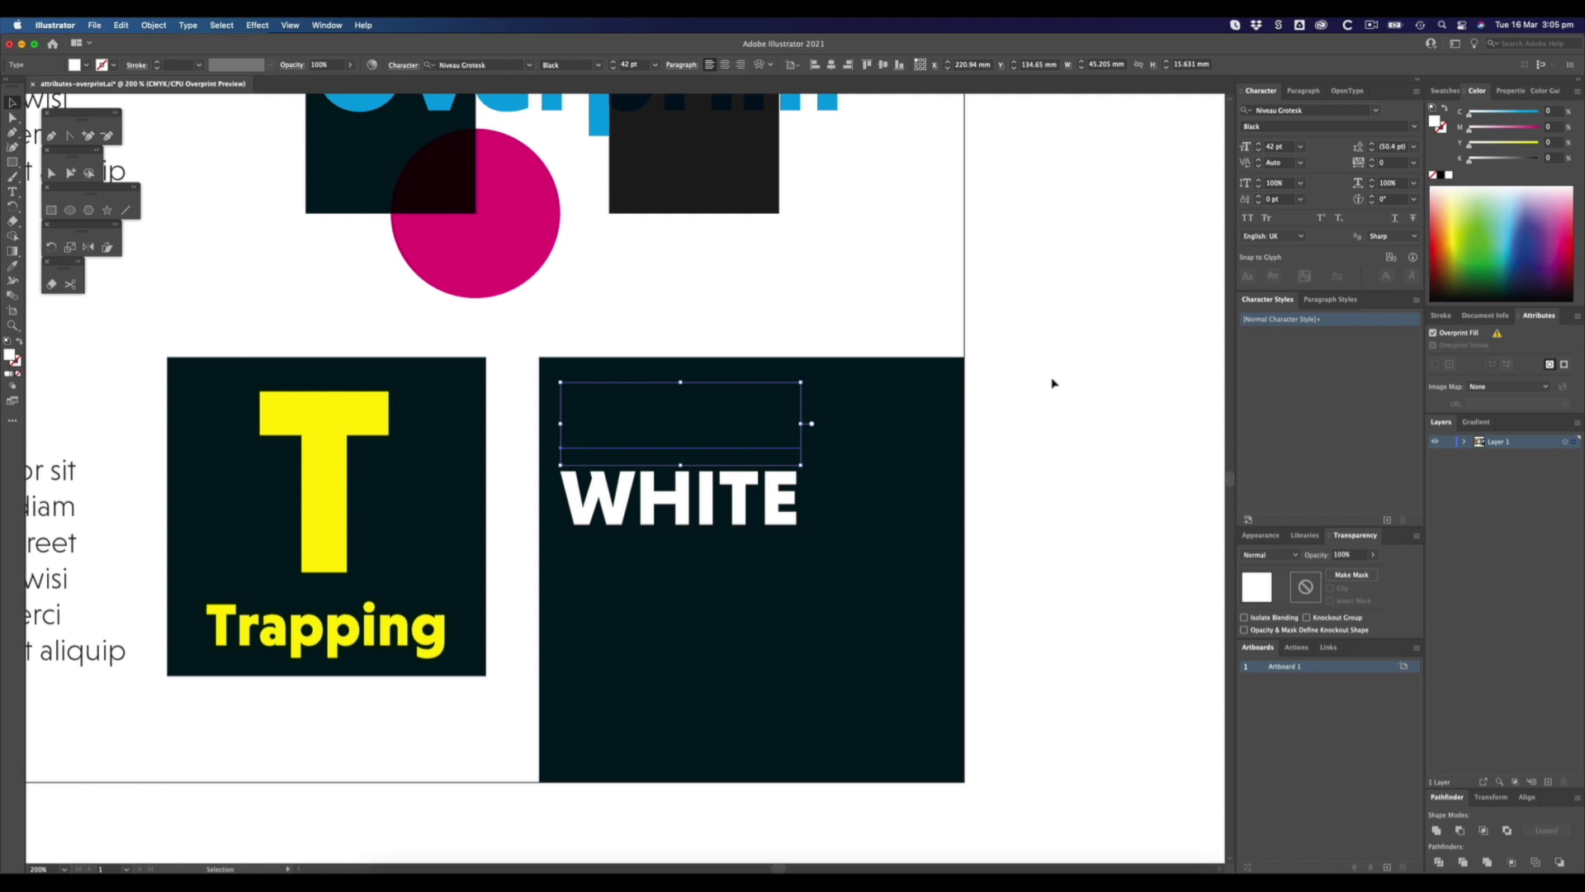
click(734, 496)
click(708, 422)
drag(501, 463, 811, 436)
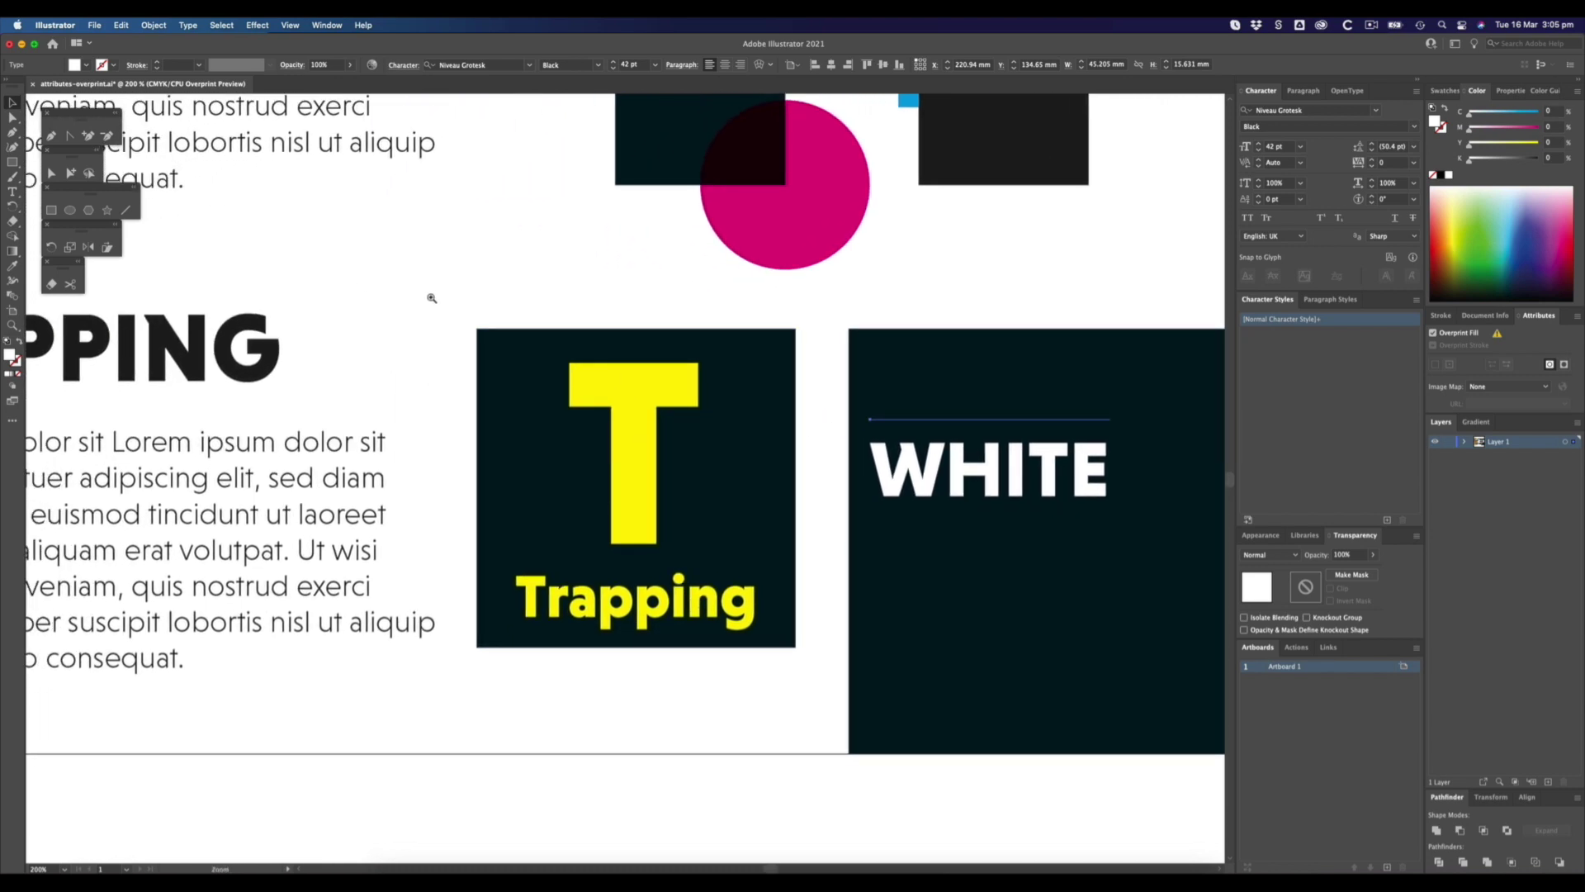
Zoom in on the Trapping panel and turn off Overprint Preview.
drag(428, 297, 863, 707)
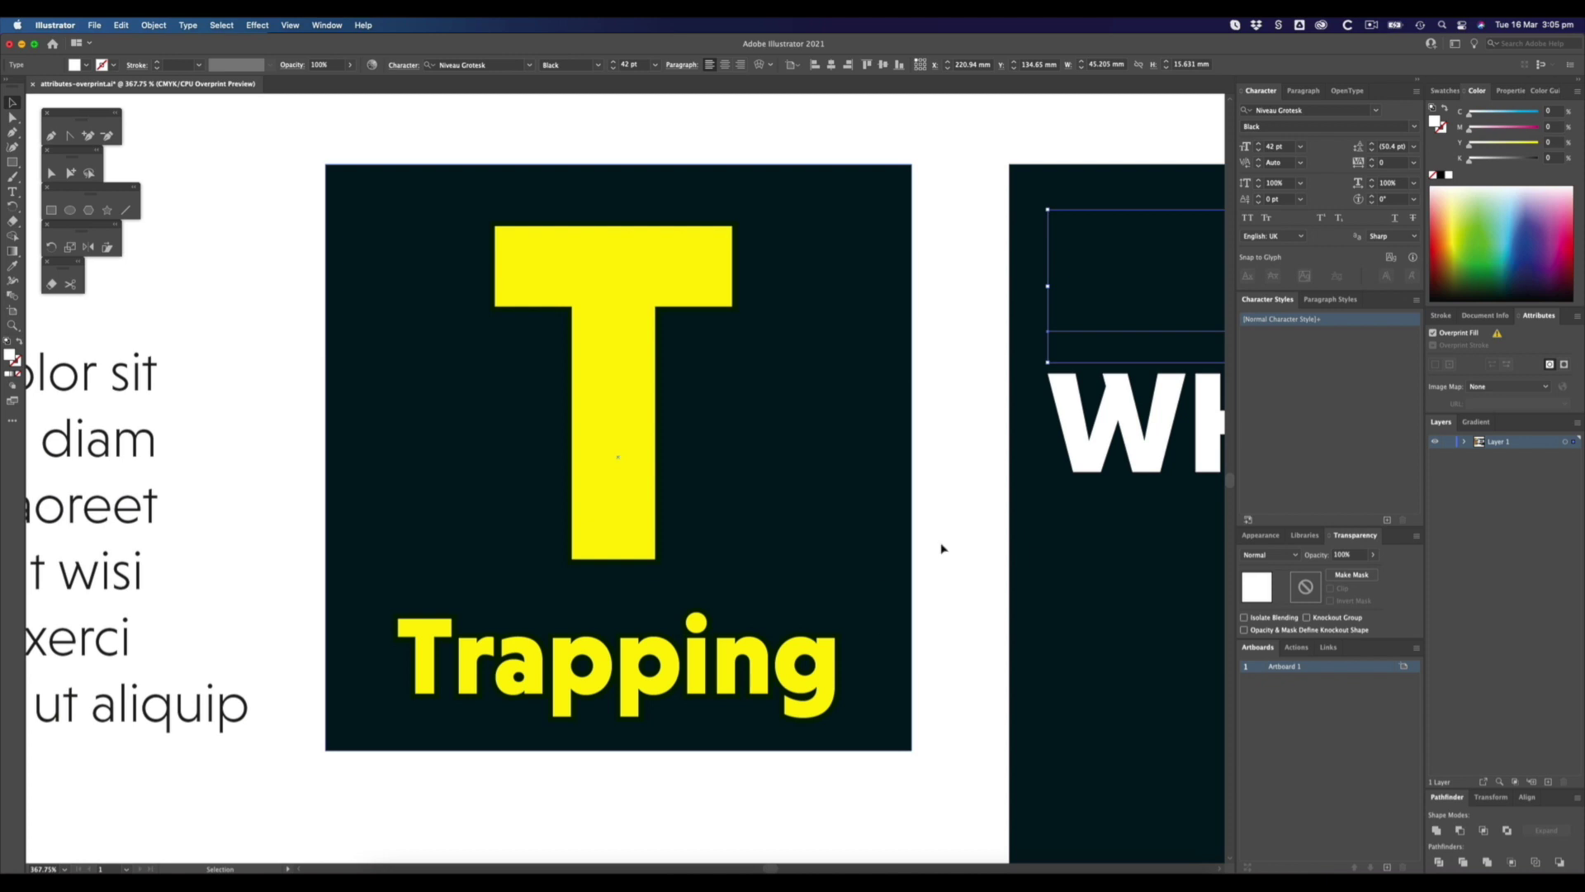
click(957, 557)
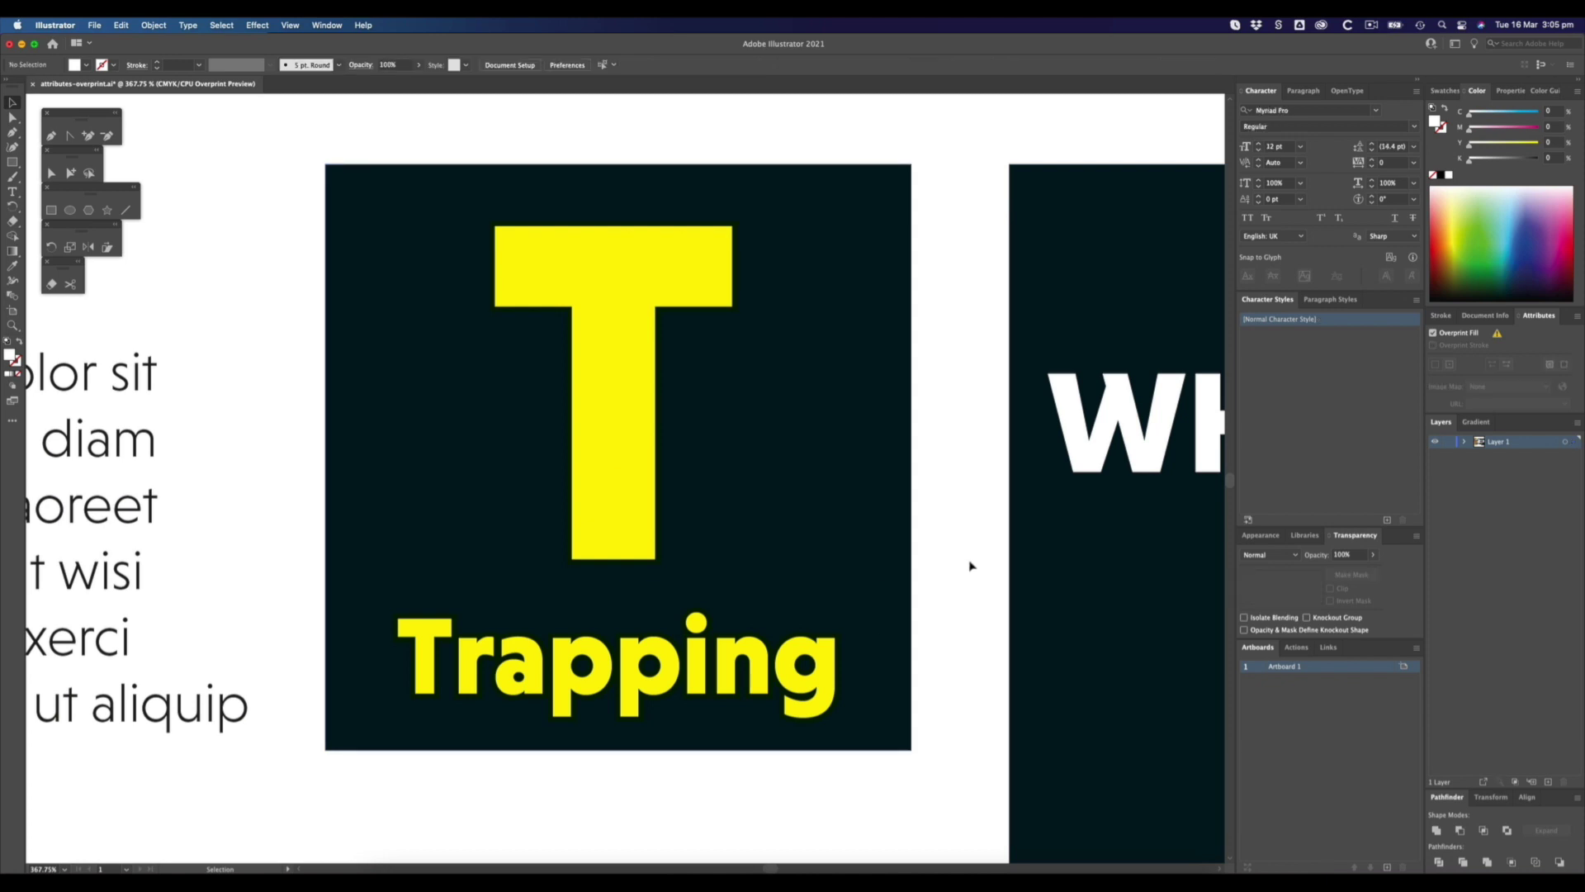
click(285, 25)
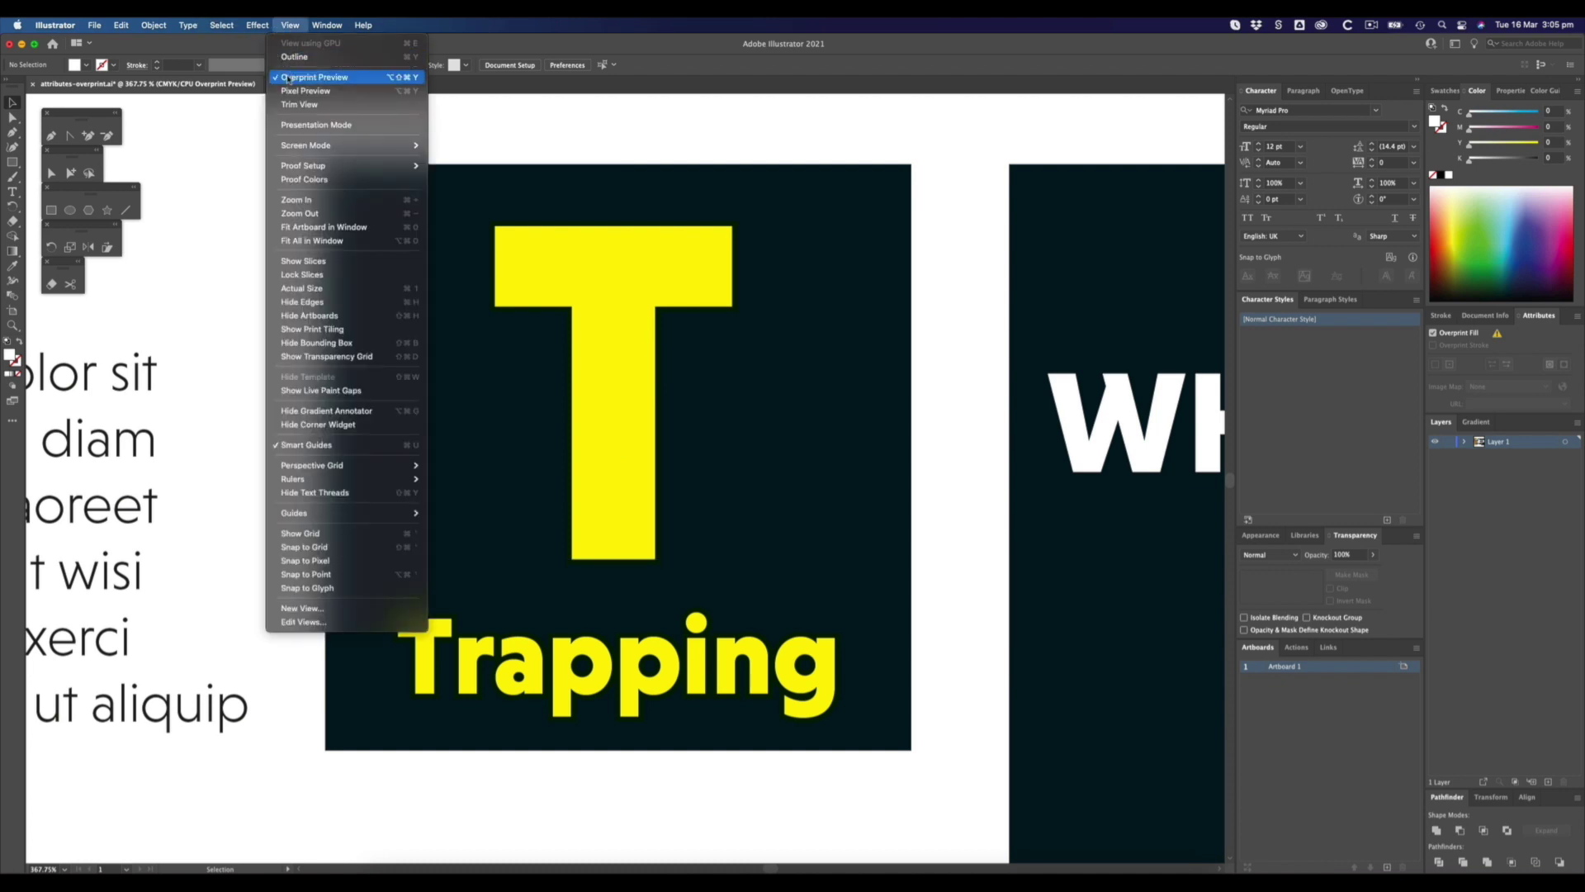
click(314, 76)
Inspect the attributes of the big T and the Trapping text.
click(601, 374)
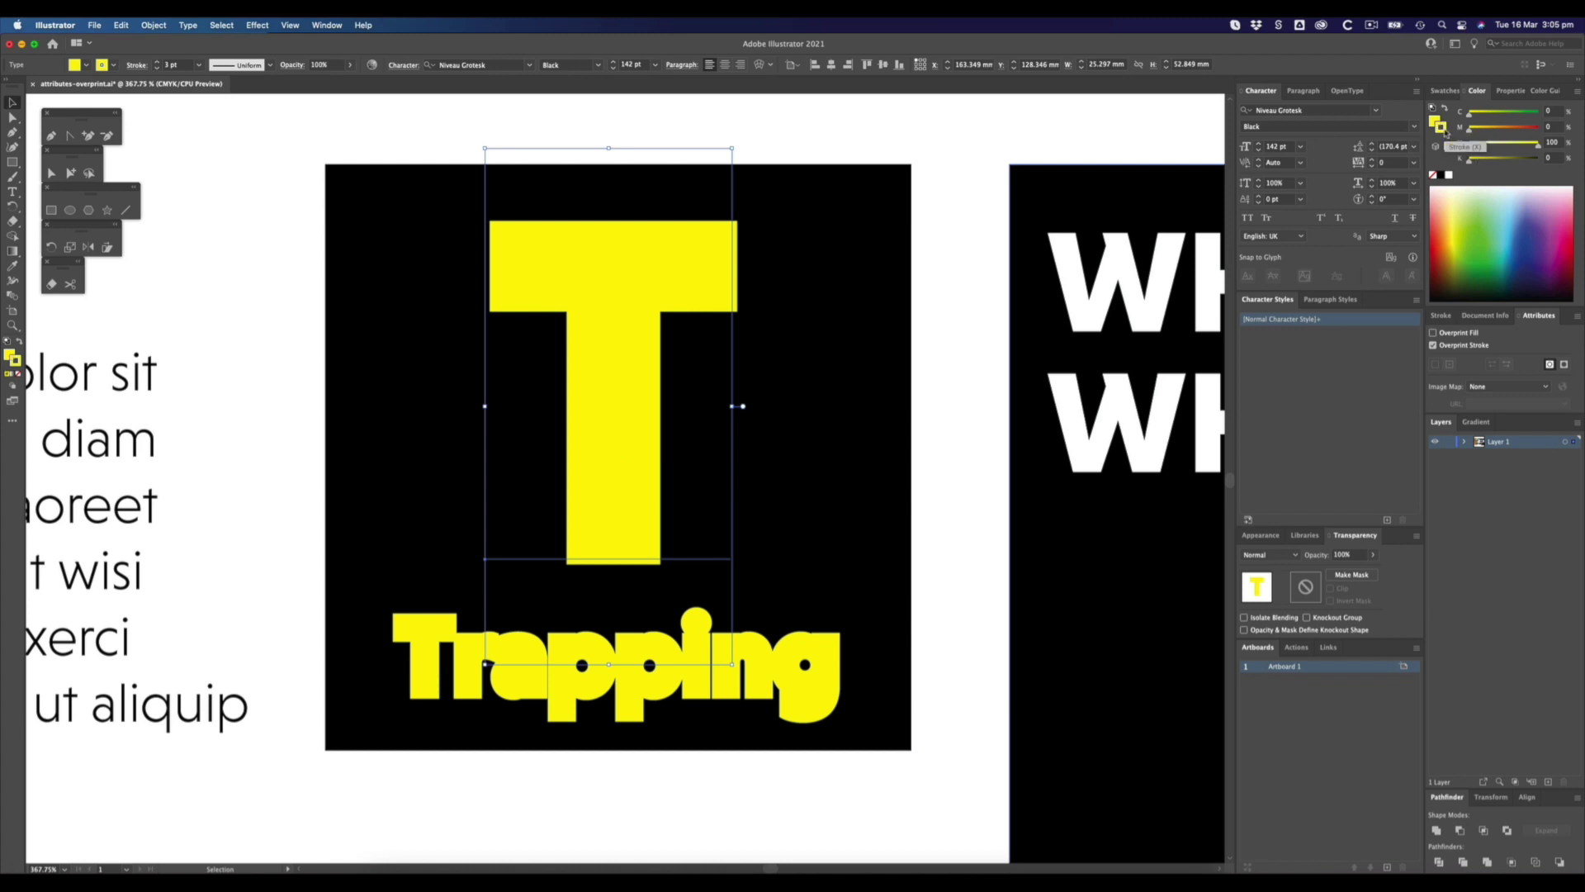
click(801, 695)
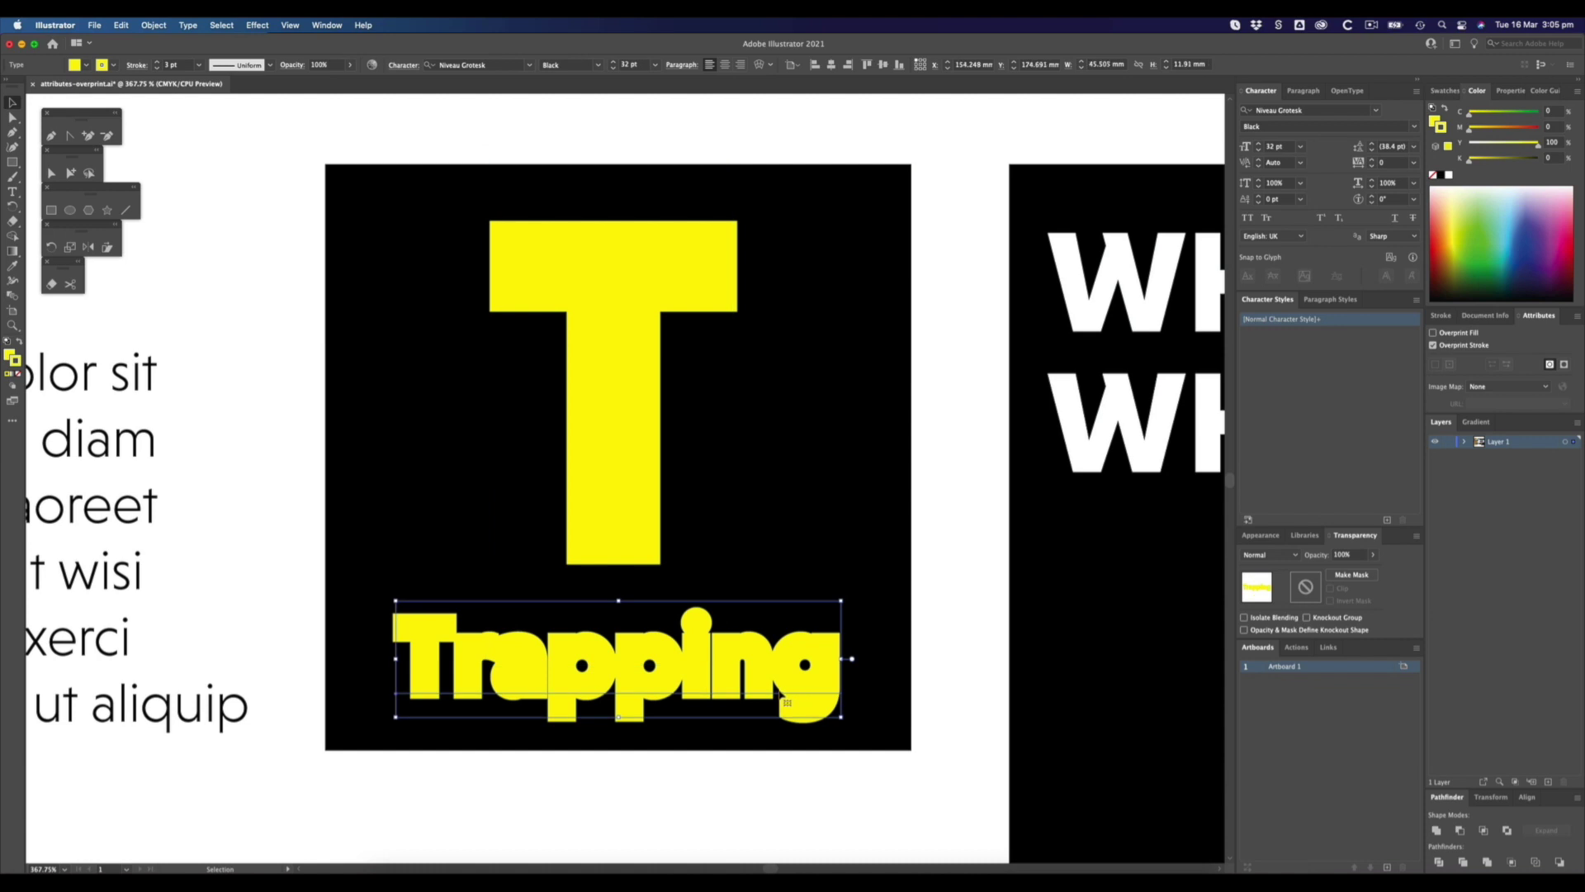
key(super+shift+a)
drag(230, 622, 850, 652)
drag(162, 538, 258, 470)
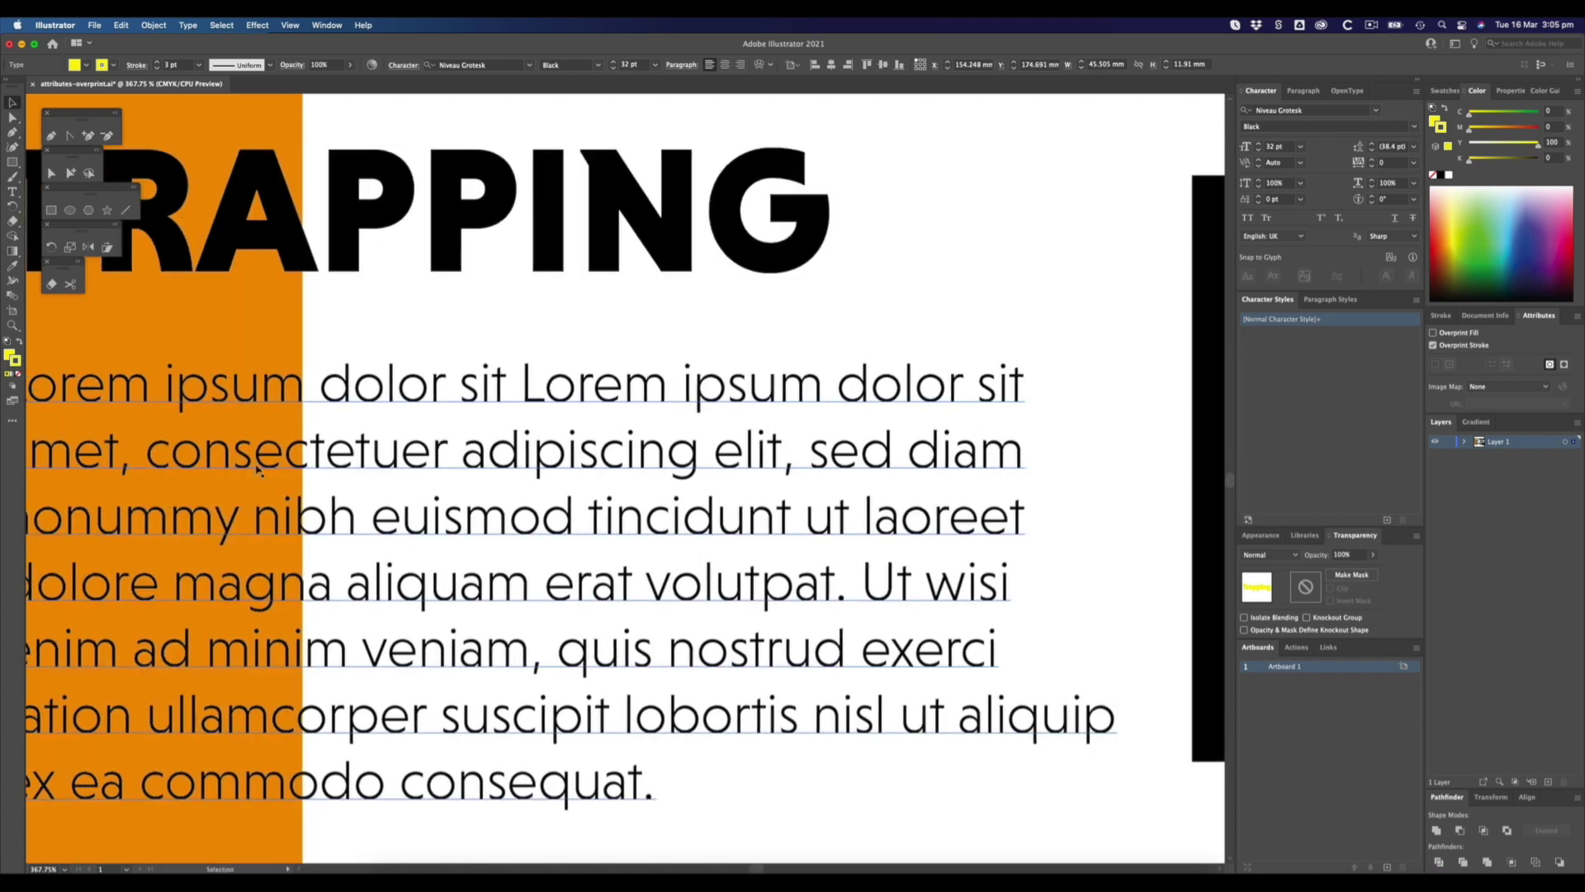
drag(1154, 485, 250, 500)
key(super+z)
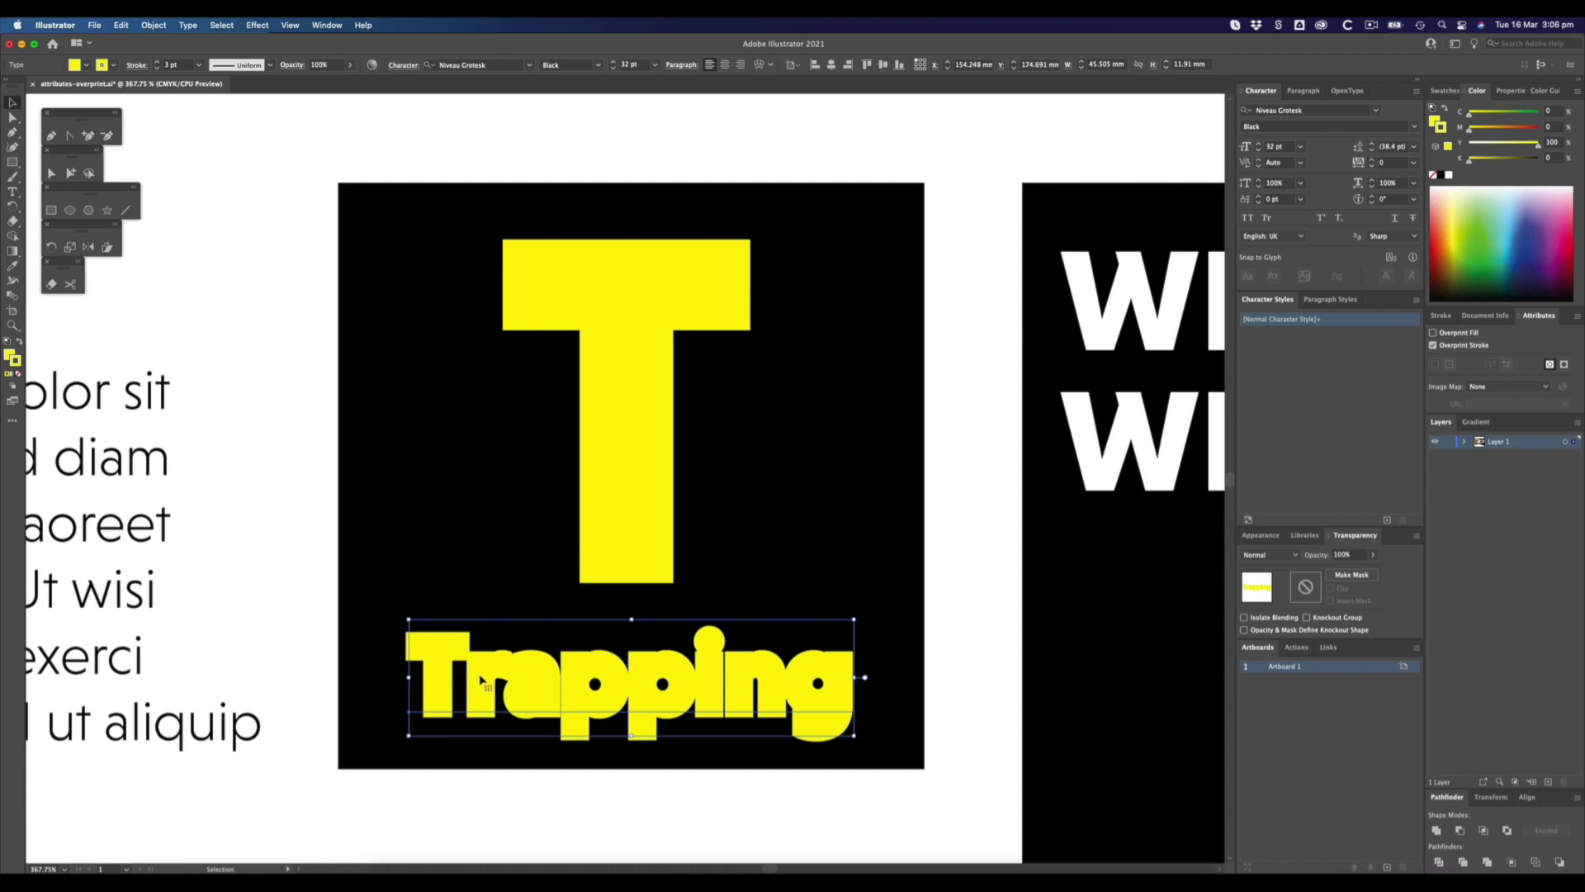
click(613, 444)
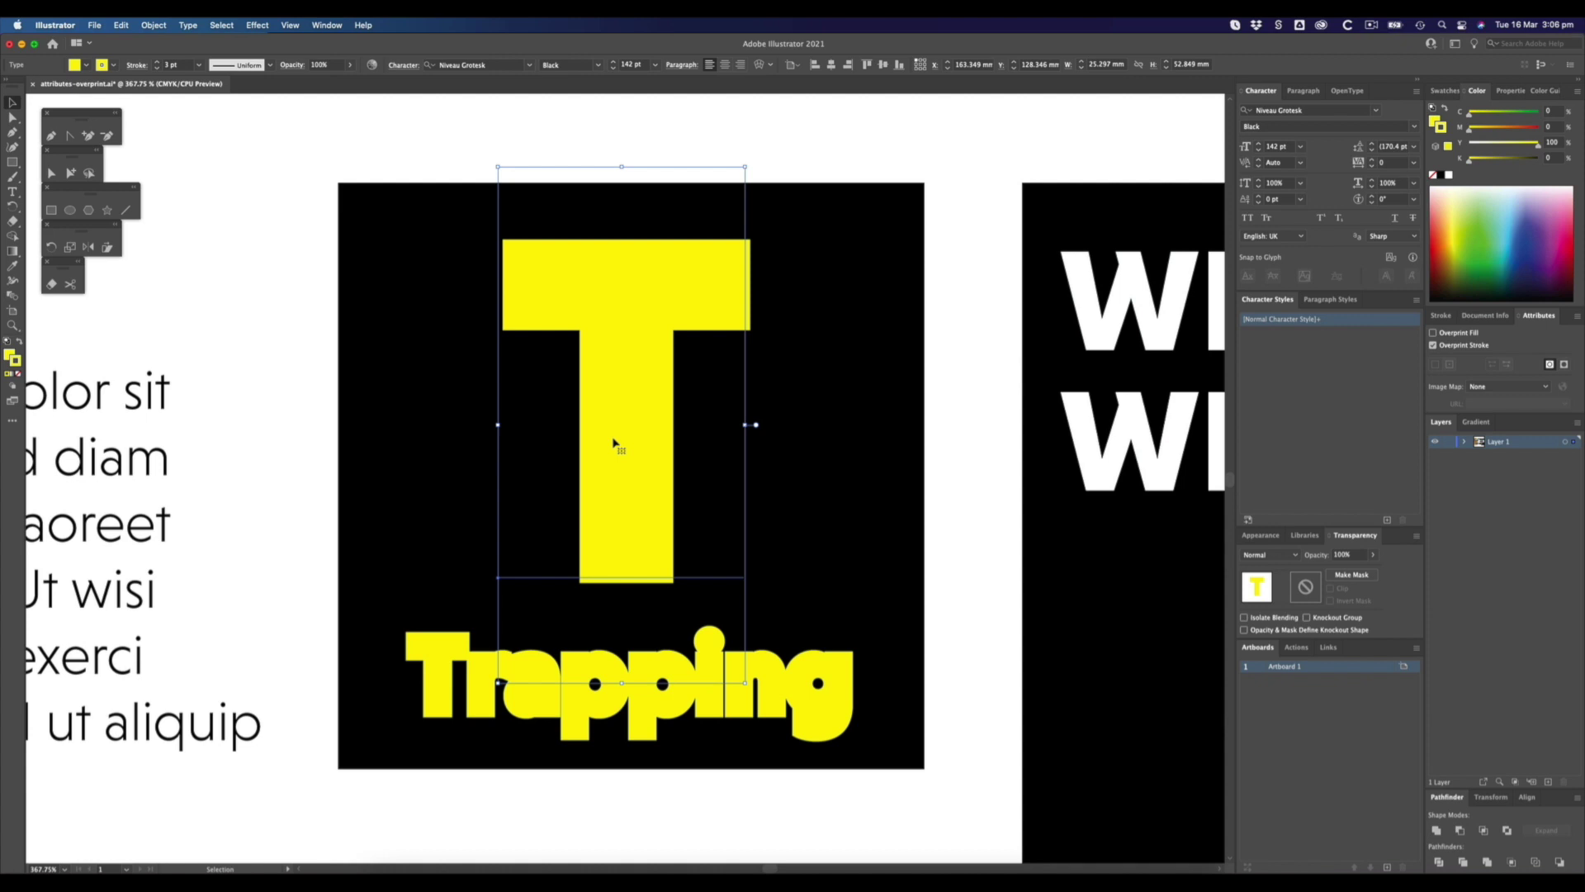
click(775, 684)
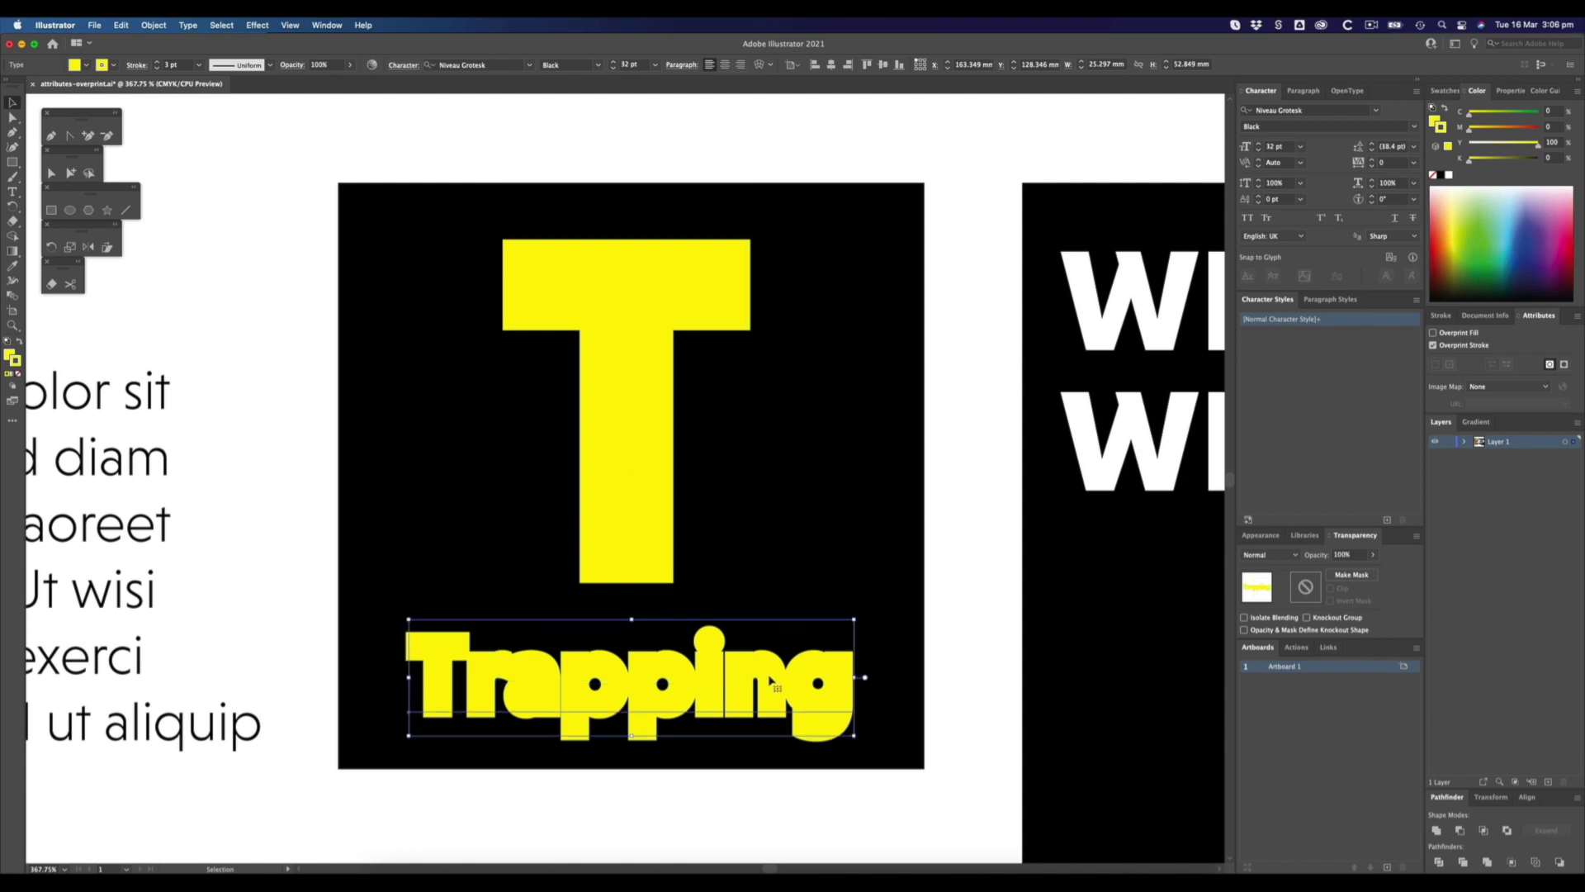
Turn Overprint Preview back on and zoom in on the end of the word Trapping.
click(291, 25)
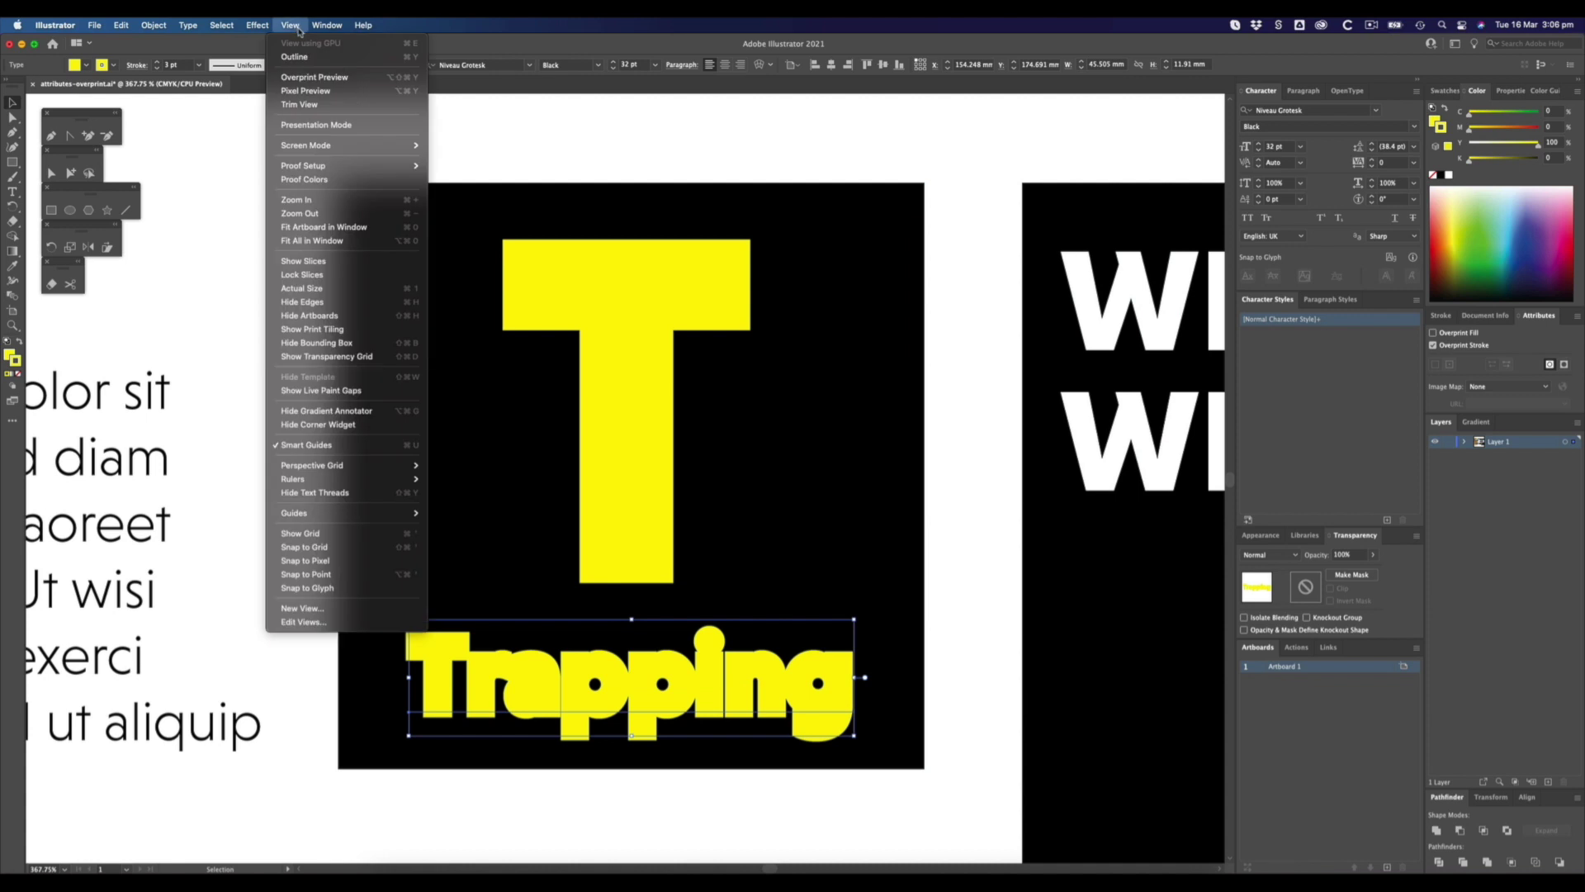
click(302, 78)
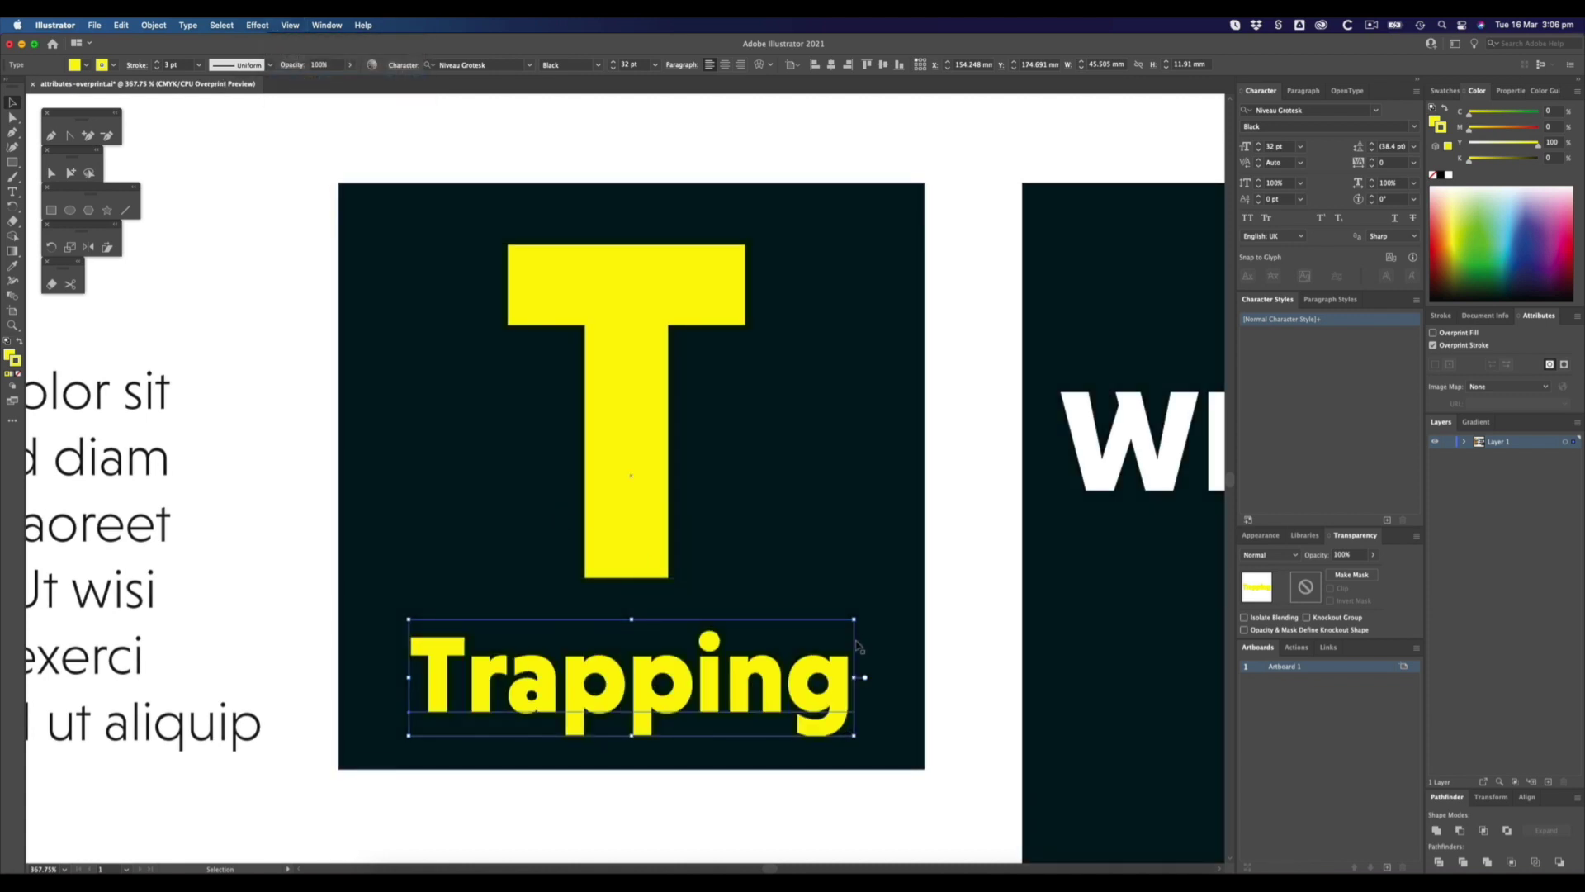
key(z)
drag(702, 584, 884, 743)
key(v)
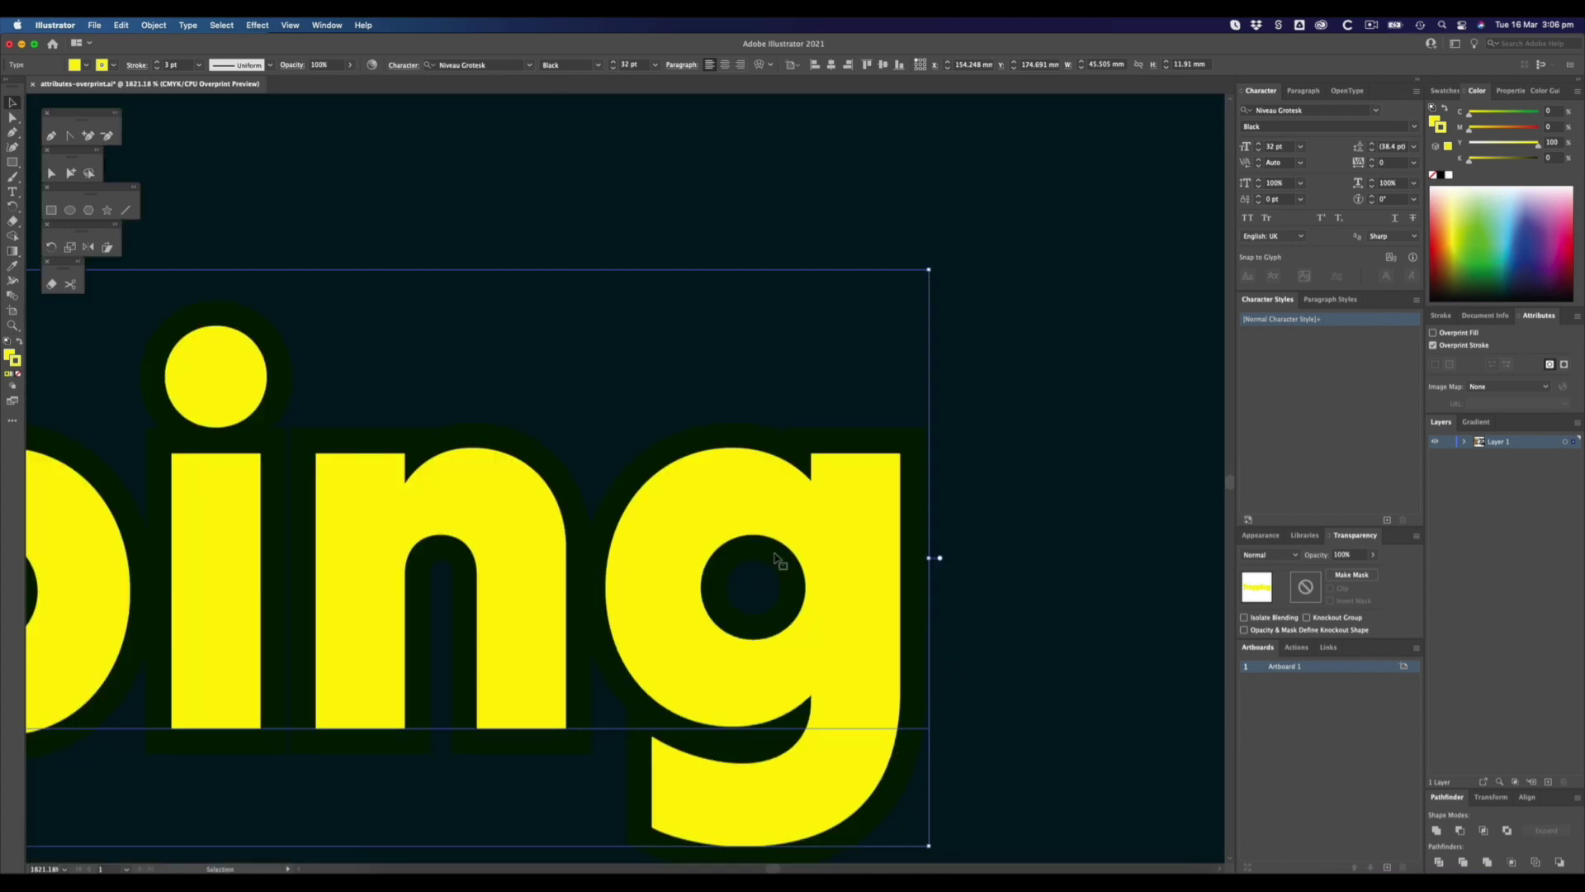
Set the Trapping text's stroke cyan to 100 and its fill to cyan 100, yellow 0.
click(1549, 110)
text(100)
key(Tab)
key(Tab)
key(Tab)
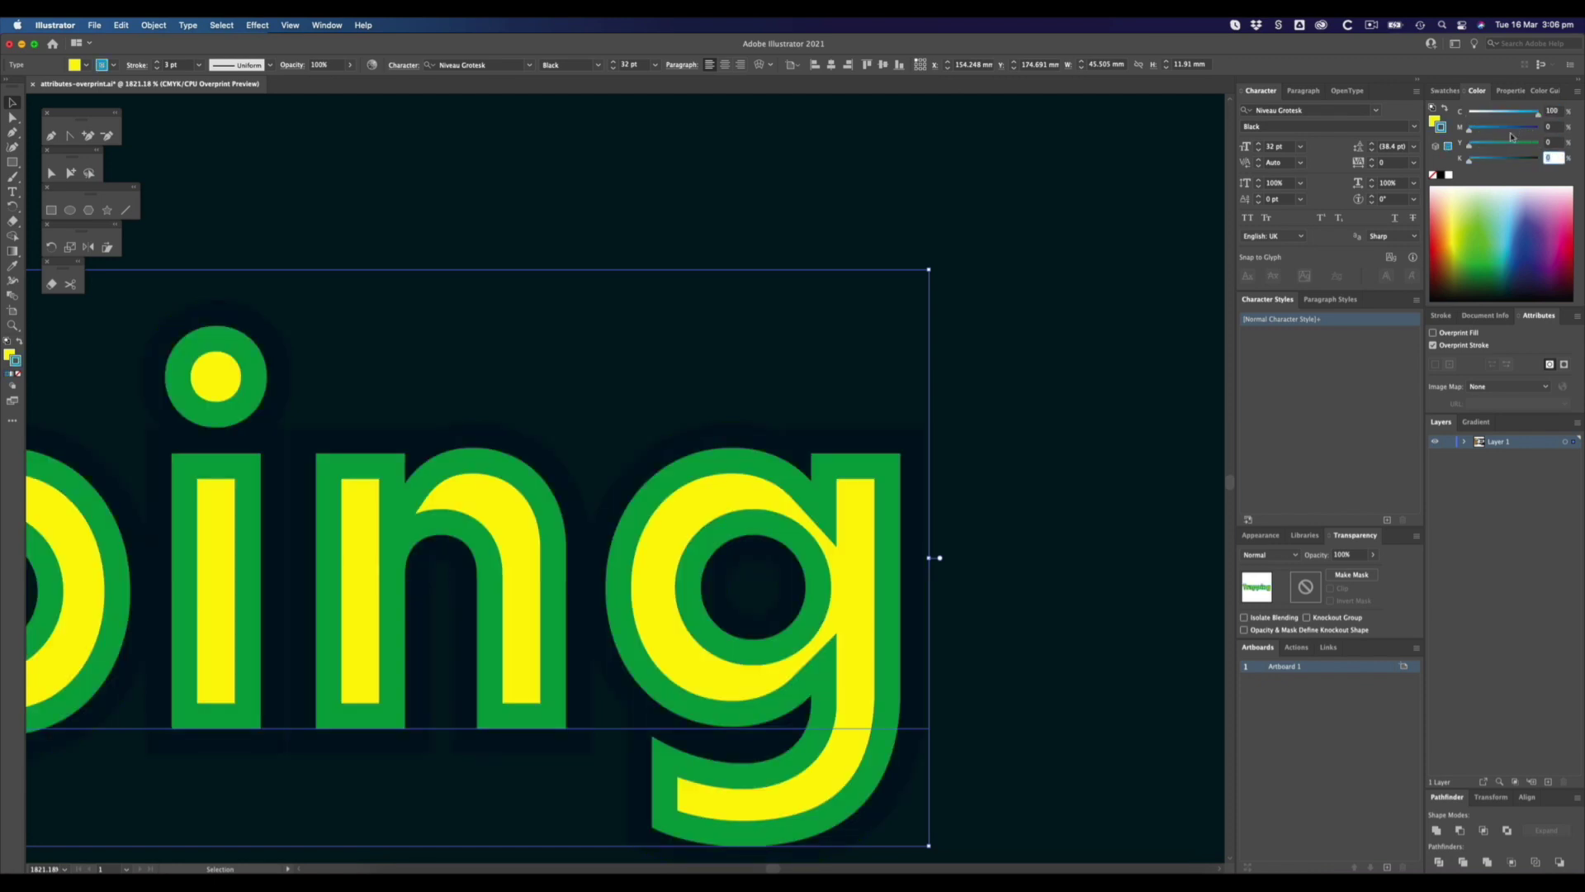
click(1433, 118)
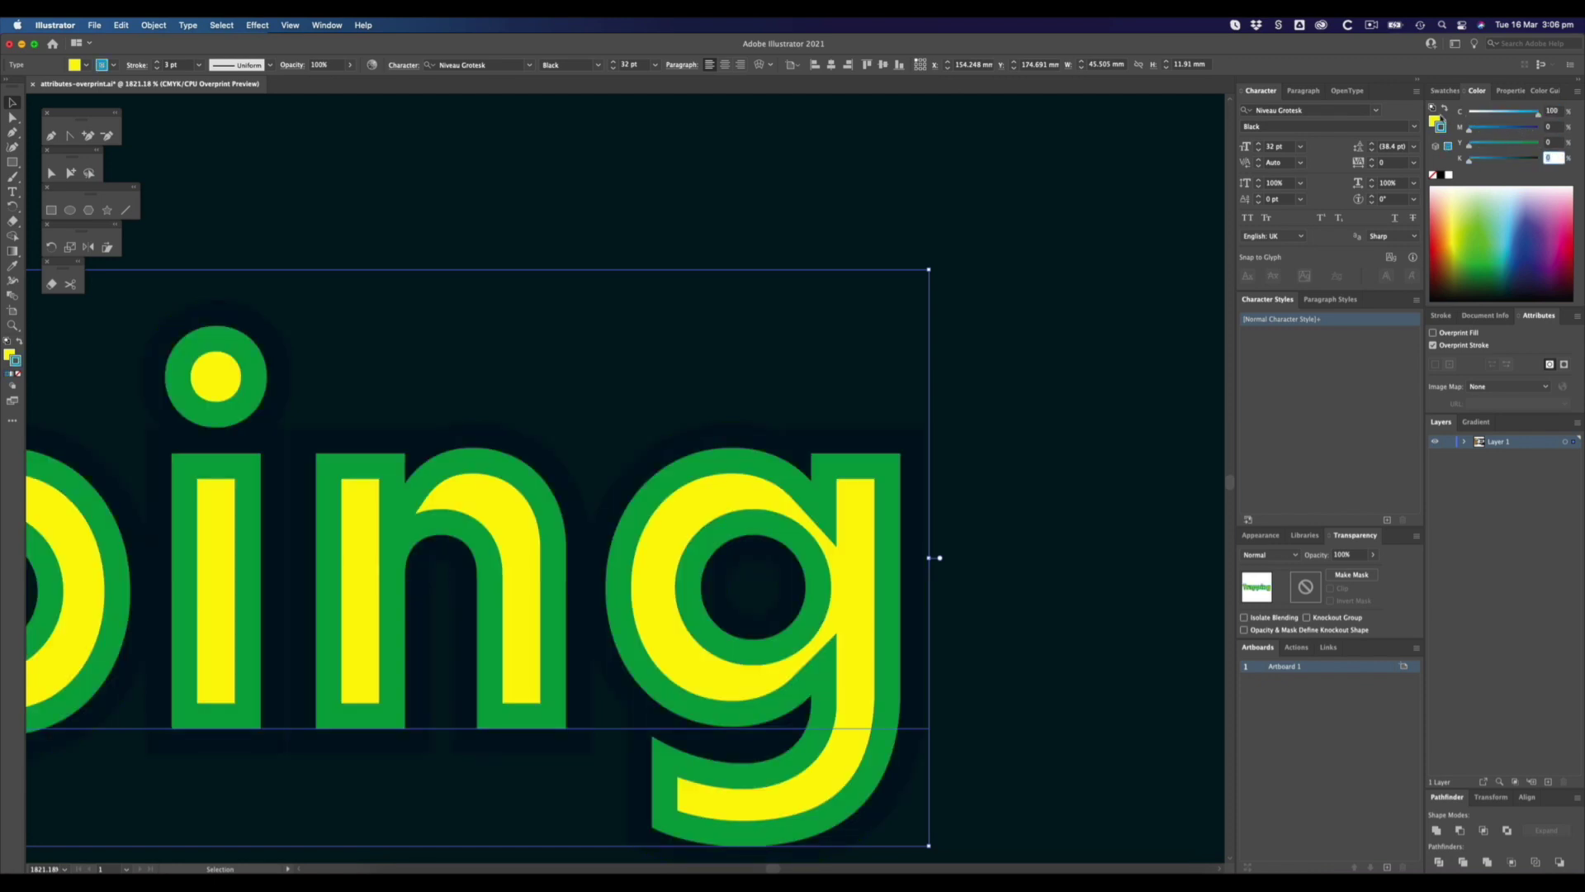
click(1554, 111)
text(100)
key(Tab)
key(Tab)
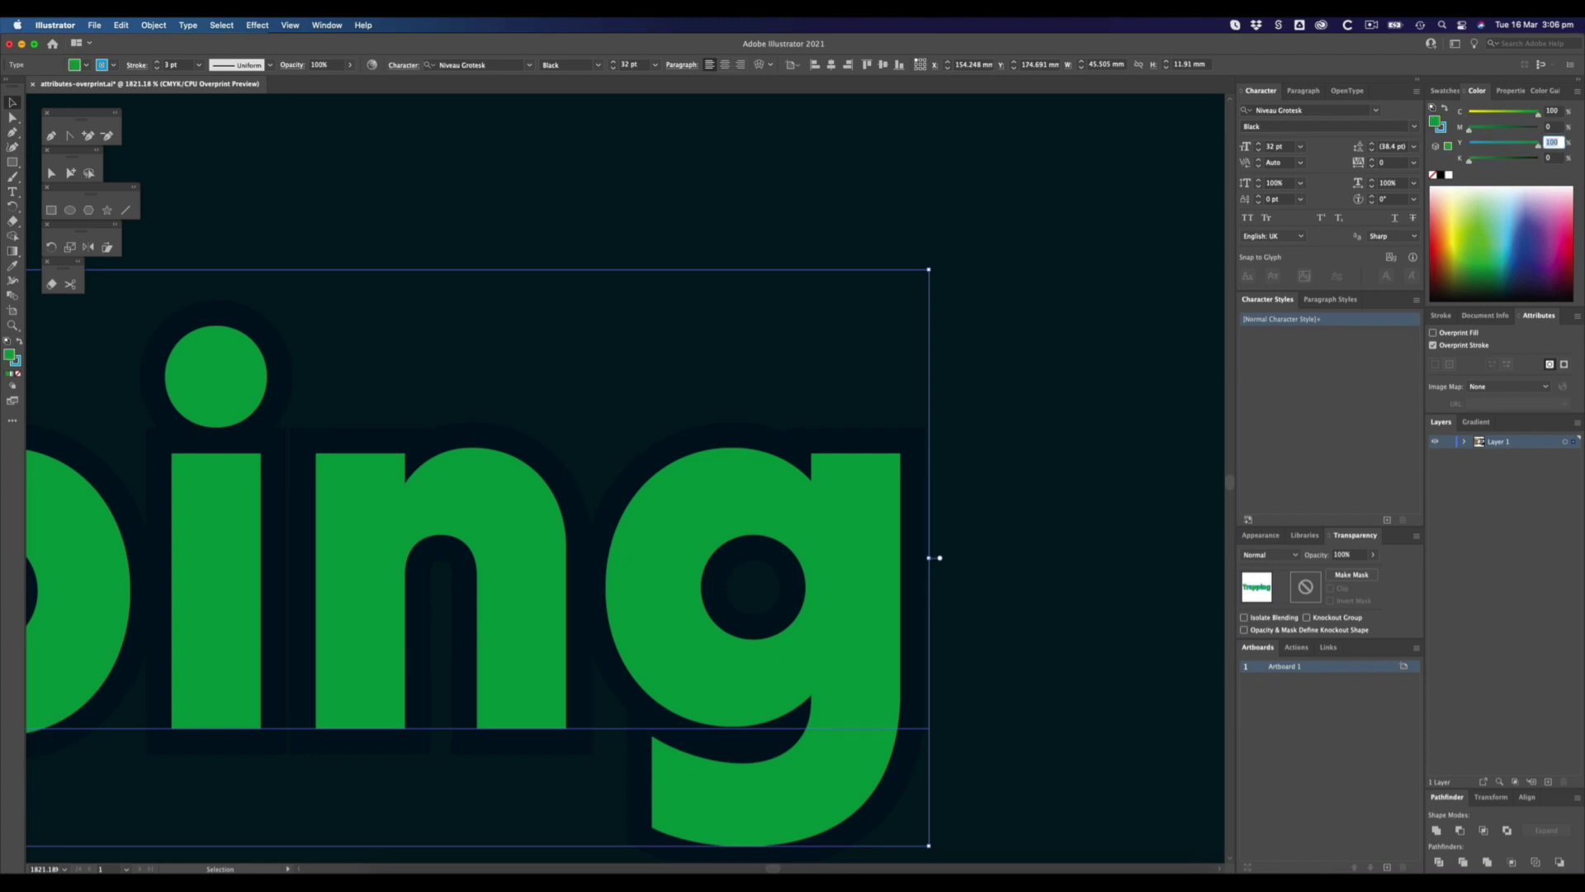
text(0)
key(Tab)
click(971, 436)
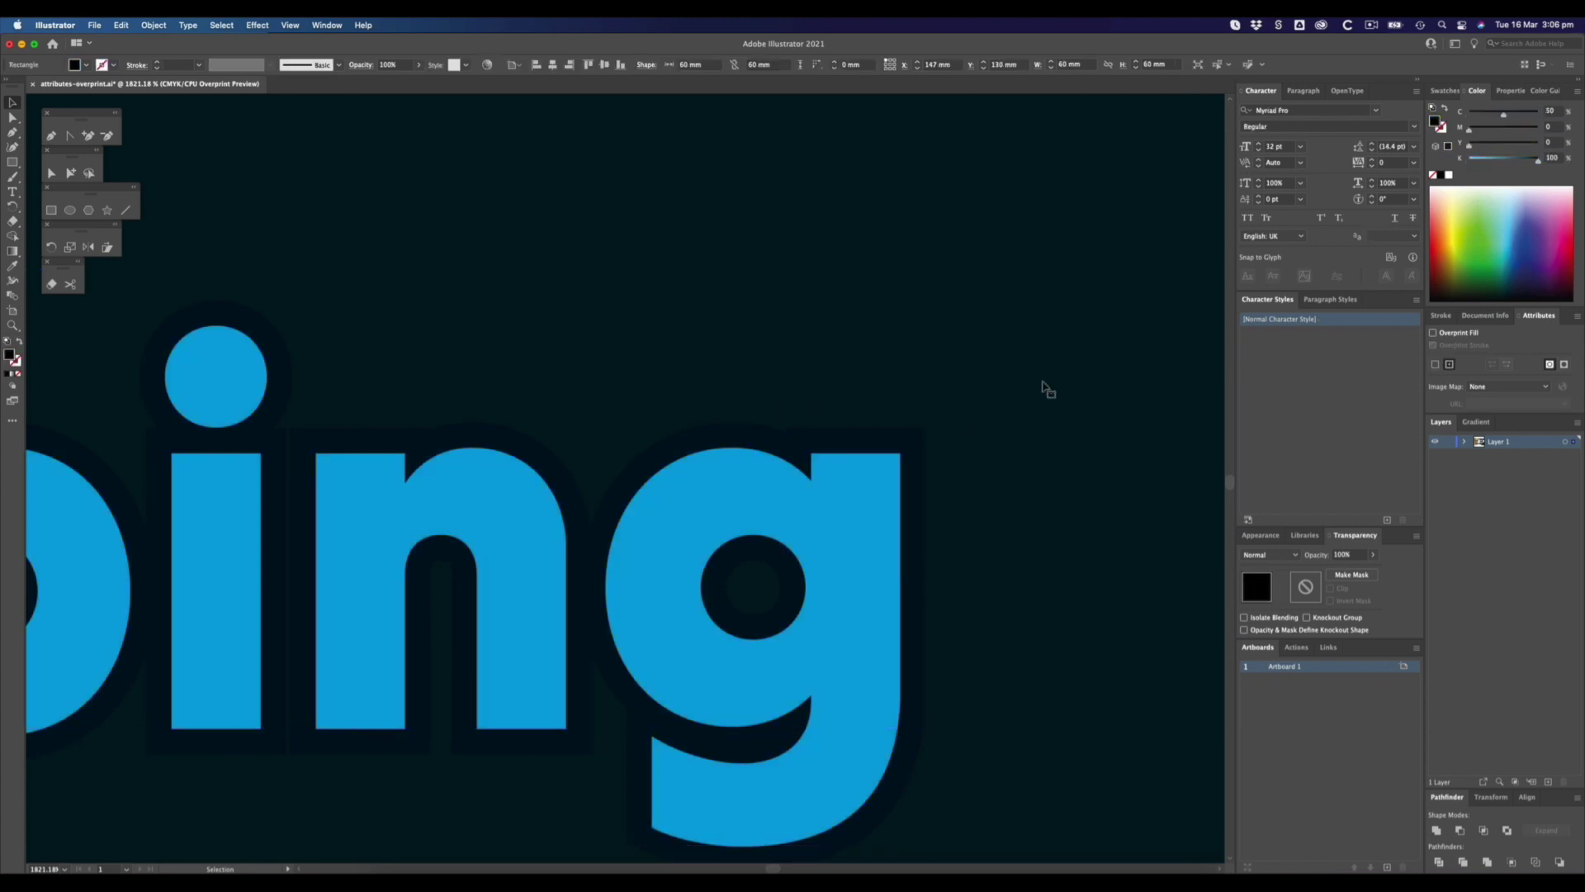
Open the exported attributes-overprint.pdf in Acrobat from the Finder.
scroll(900, 524, up, 5)
scroll(839, 661, up, 4)
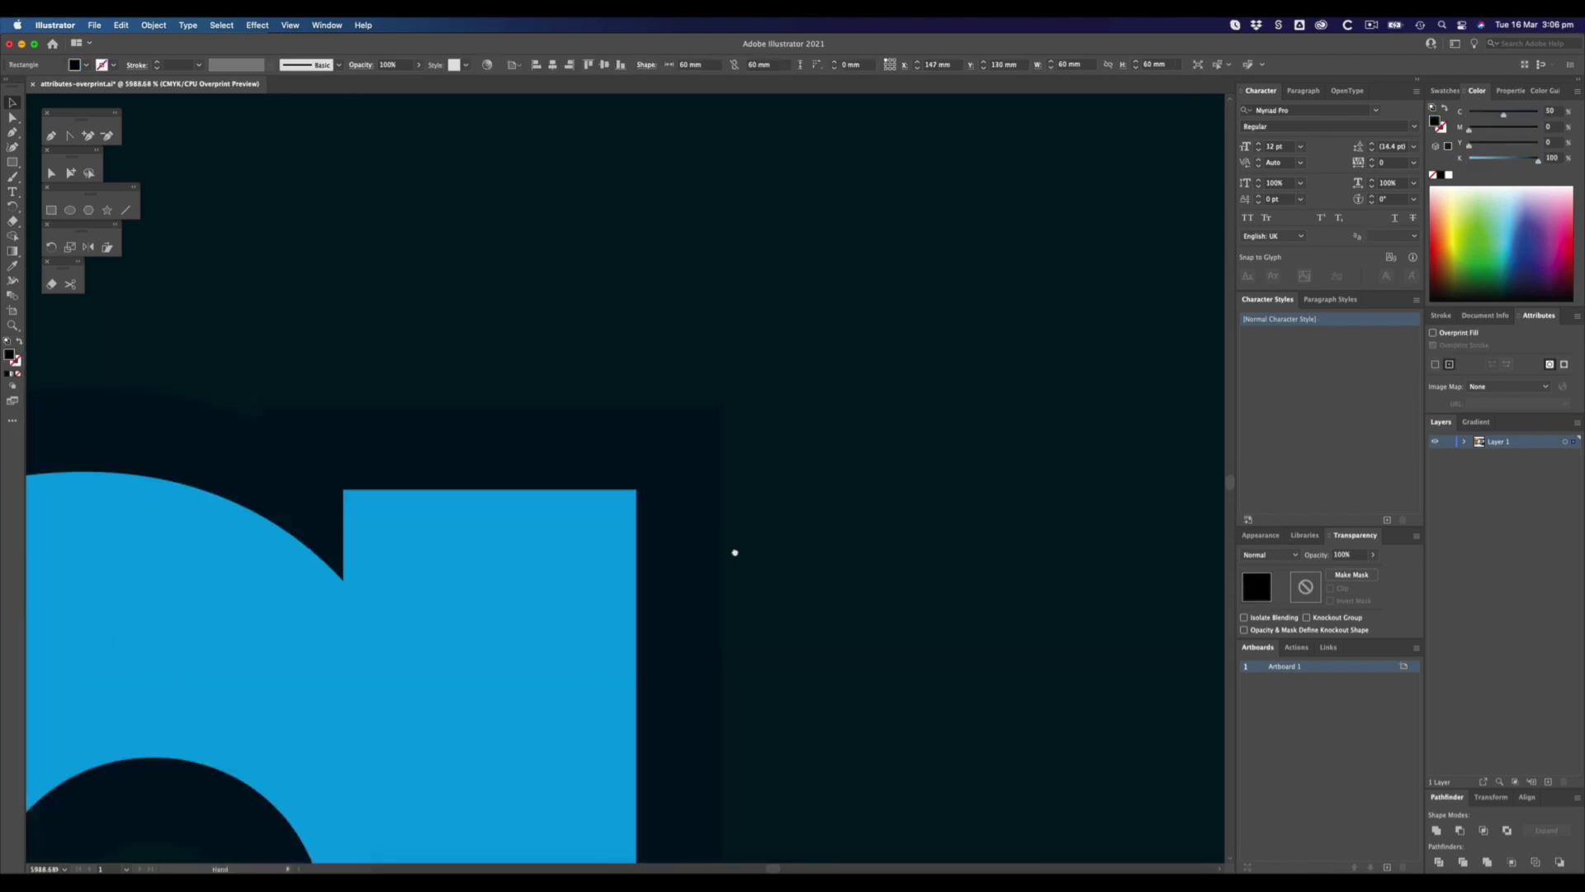
drag(738, 561, 767, 619)
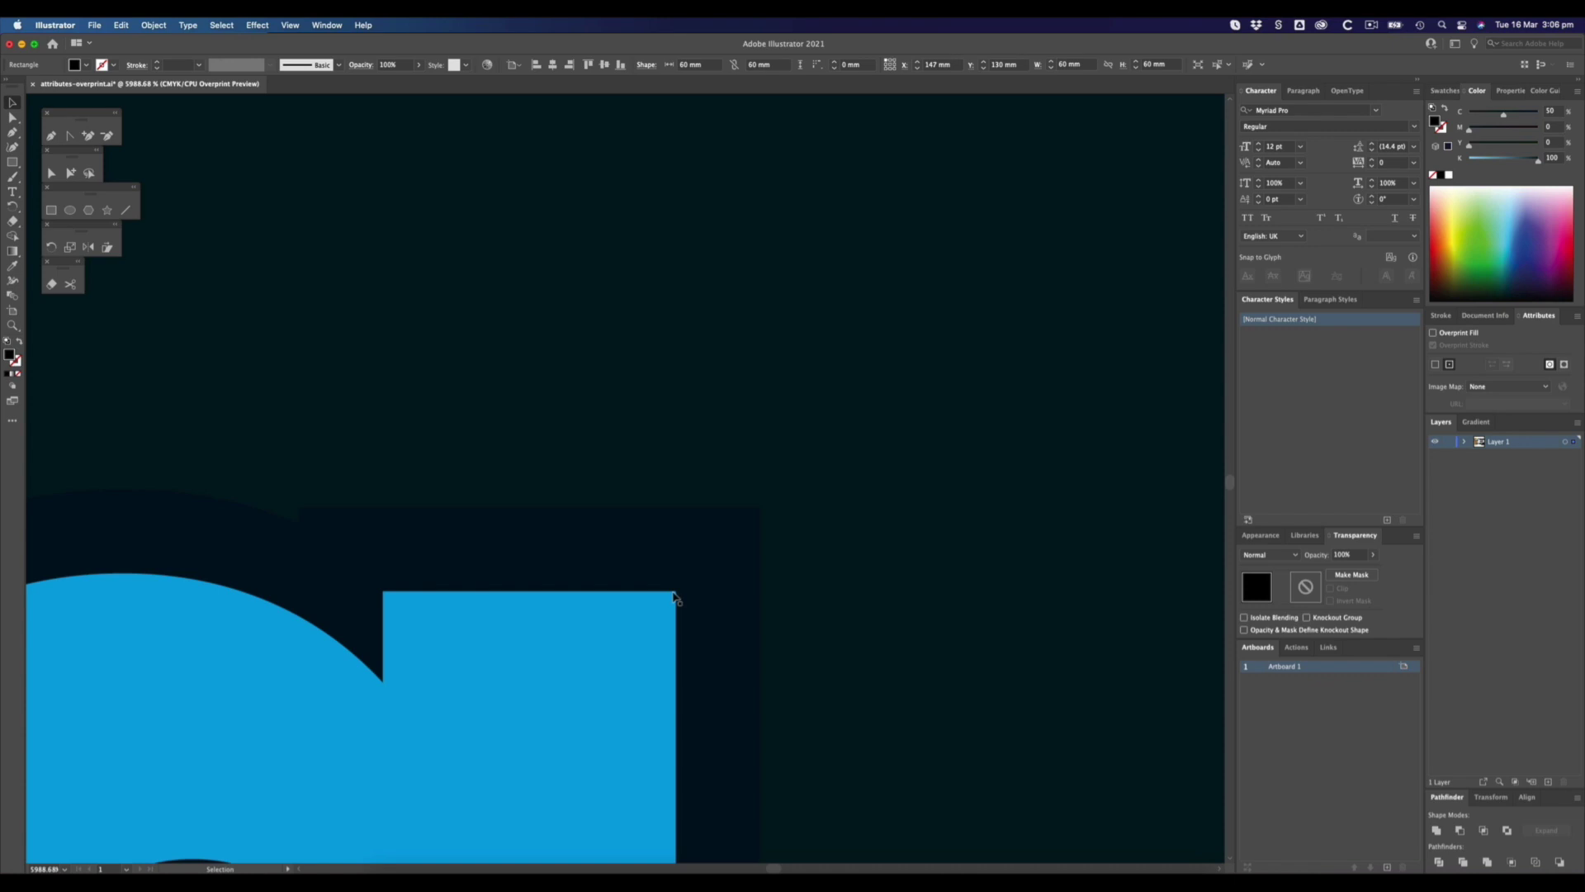
click(382, 862)
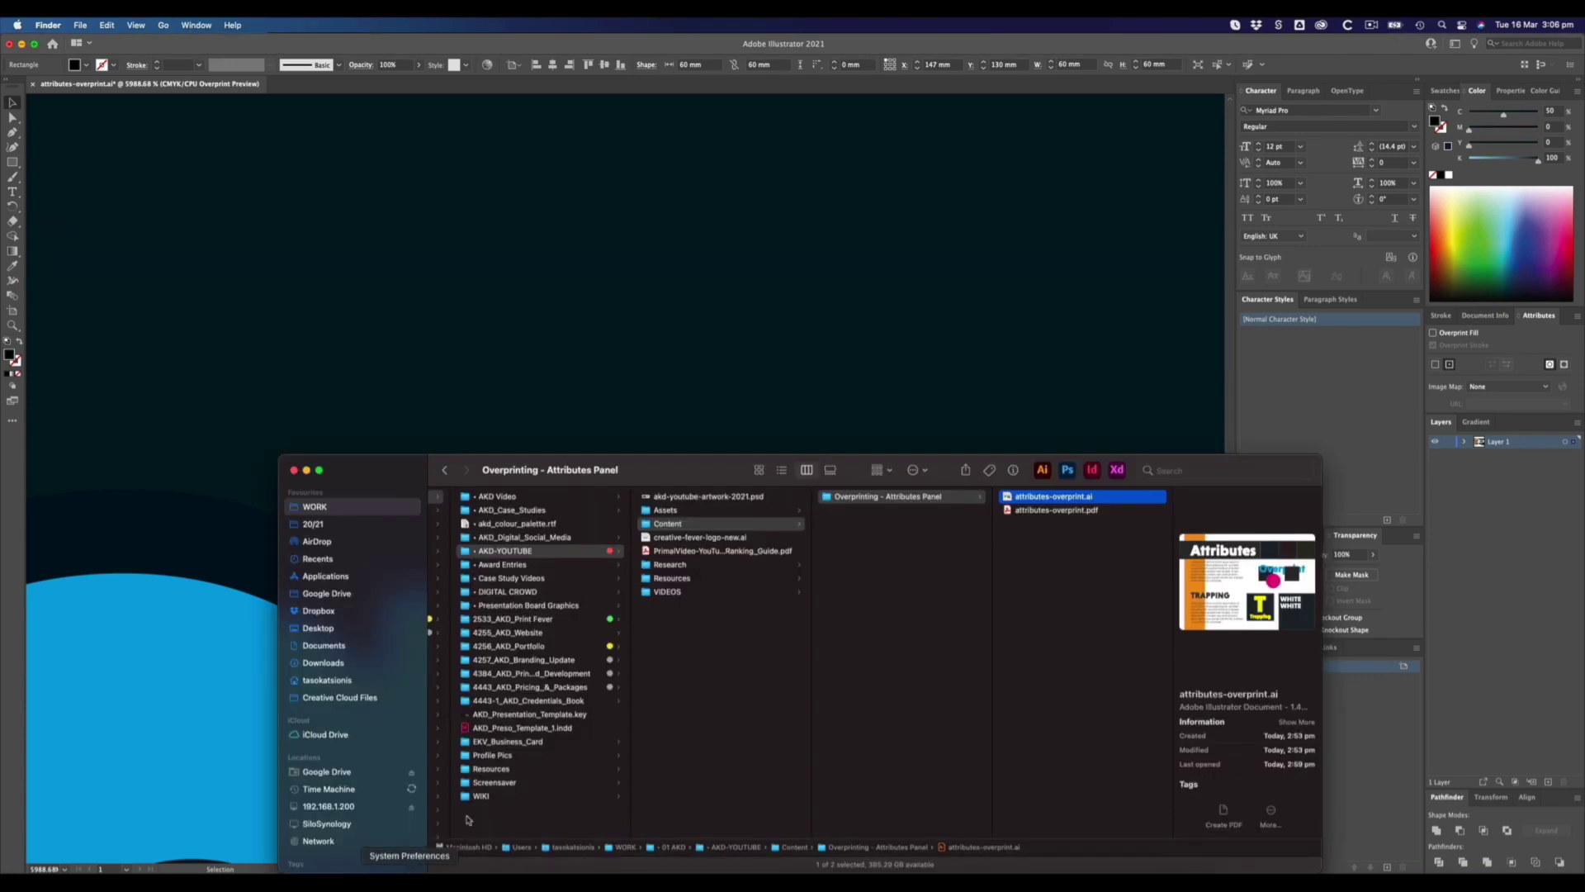
double_click(1037, 511)
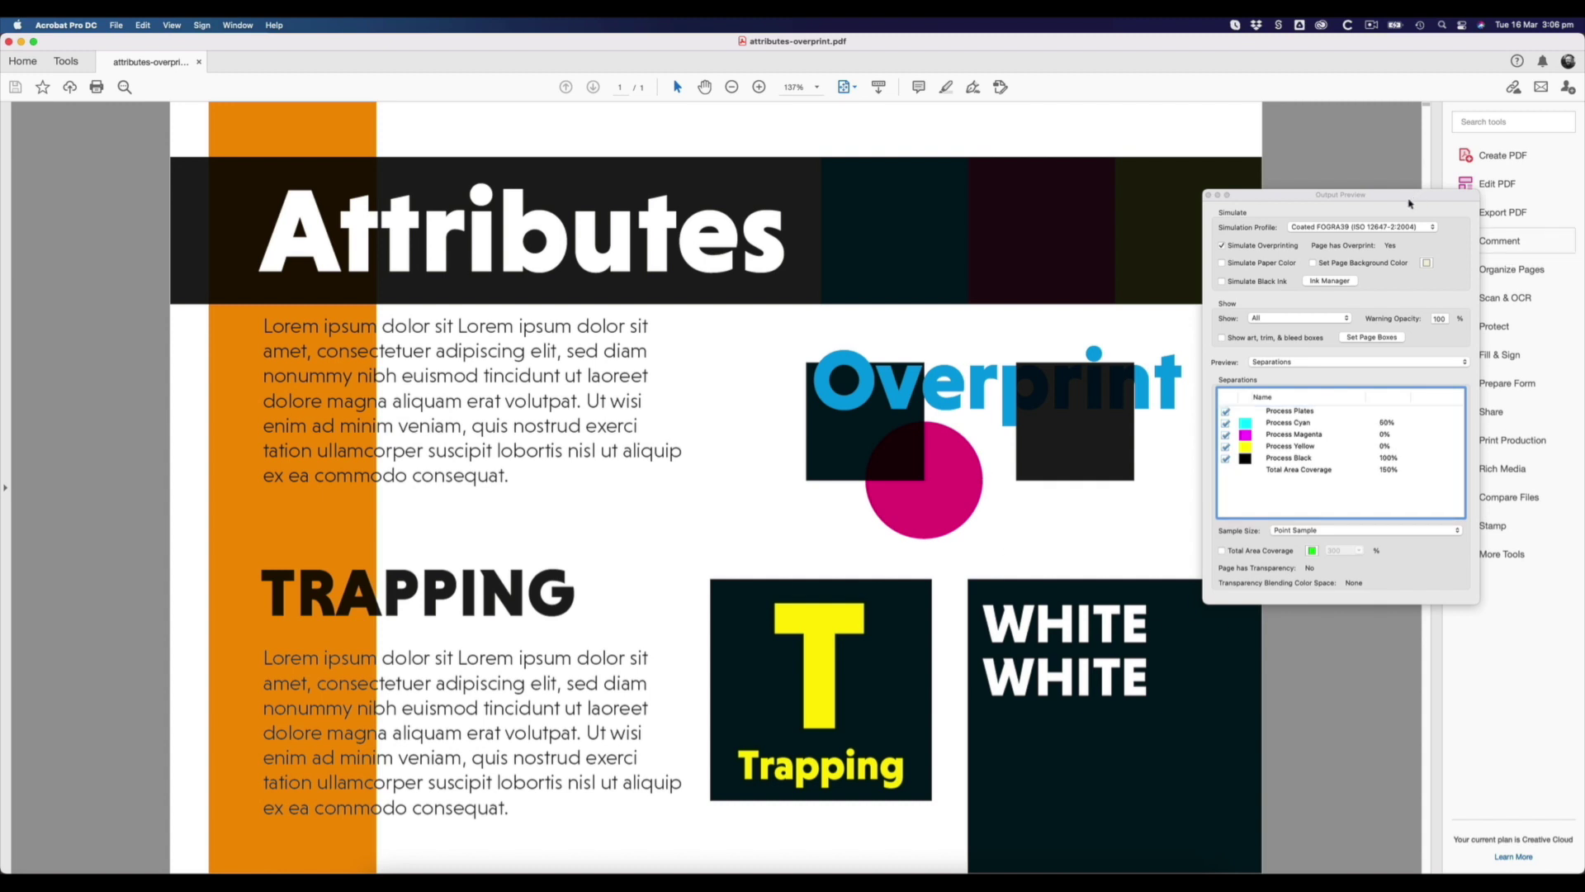
Open Output Preview from the Print Production tools in Acrobat.
drag(1410, 203, 1348, 180)
click(1508, 440)
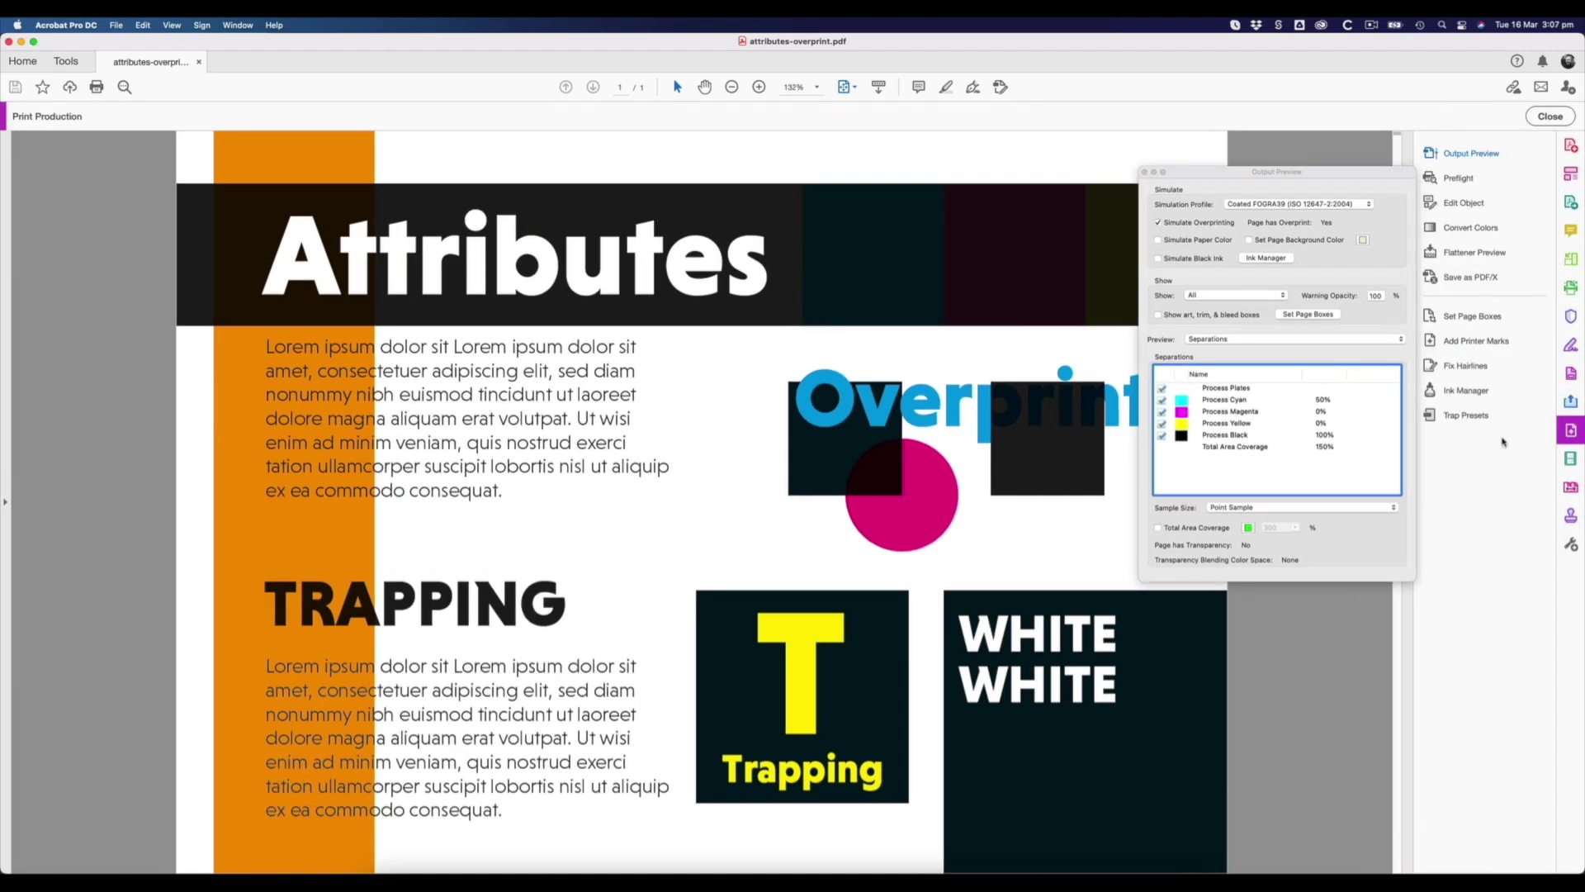
click(1466, 153)
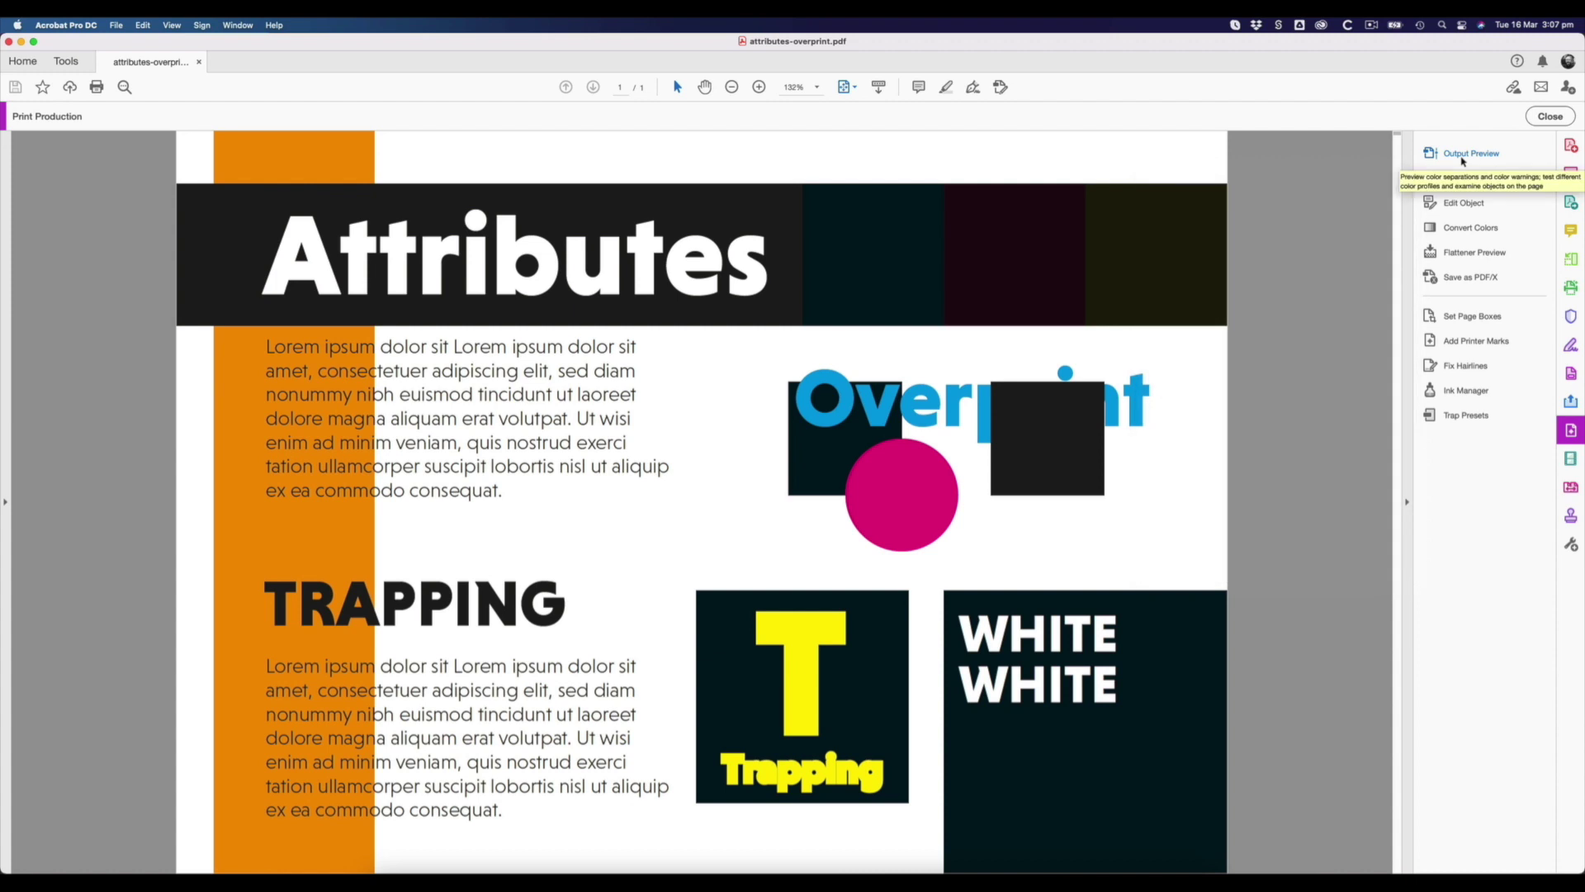
click(1465, 154)
Compare the separations with Simulate Overprinting off and on, leaving it on.
click(1182, 223)
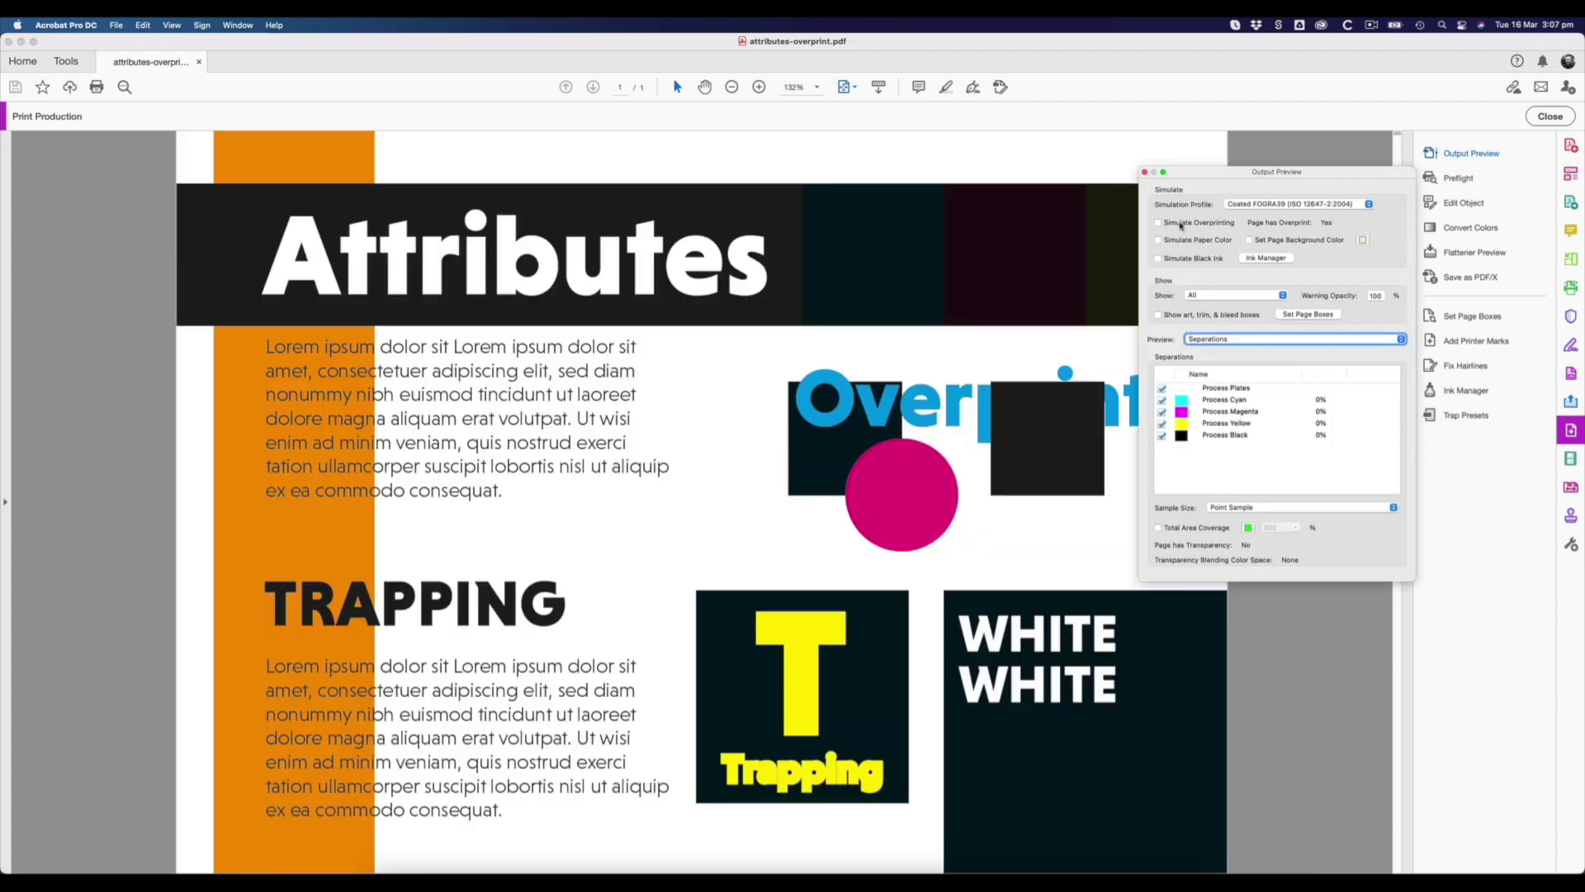
click(1180, 223)
click(1180, 223)
click(1181, 223)
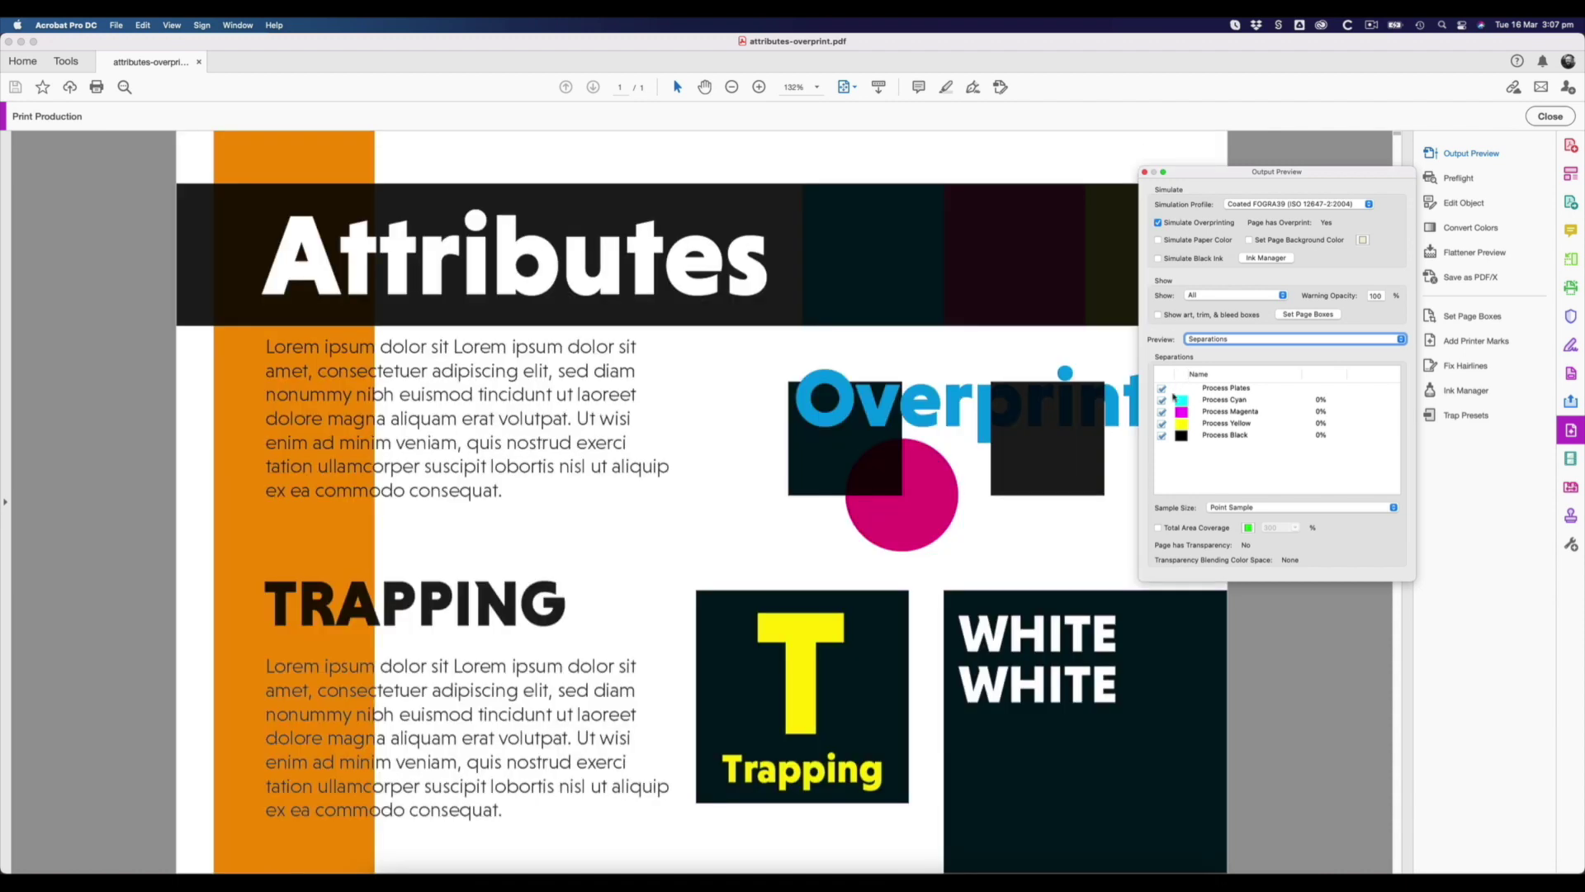
Toggle the Process Black and Process Yellow plates to compare, with all plates restored.
click(1162, 436)
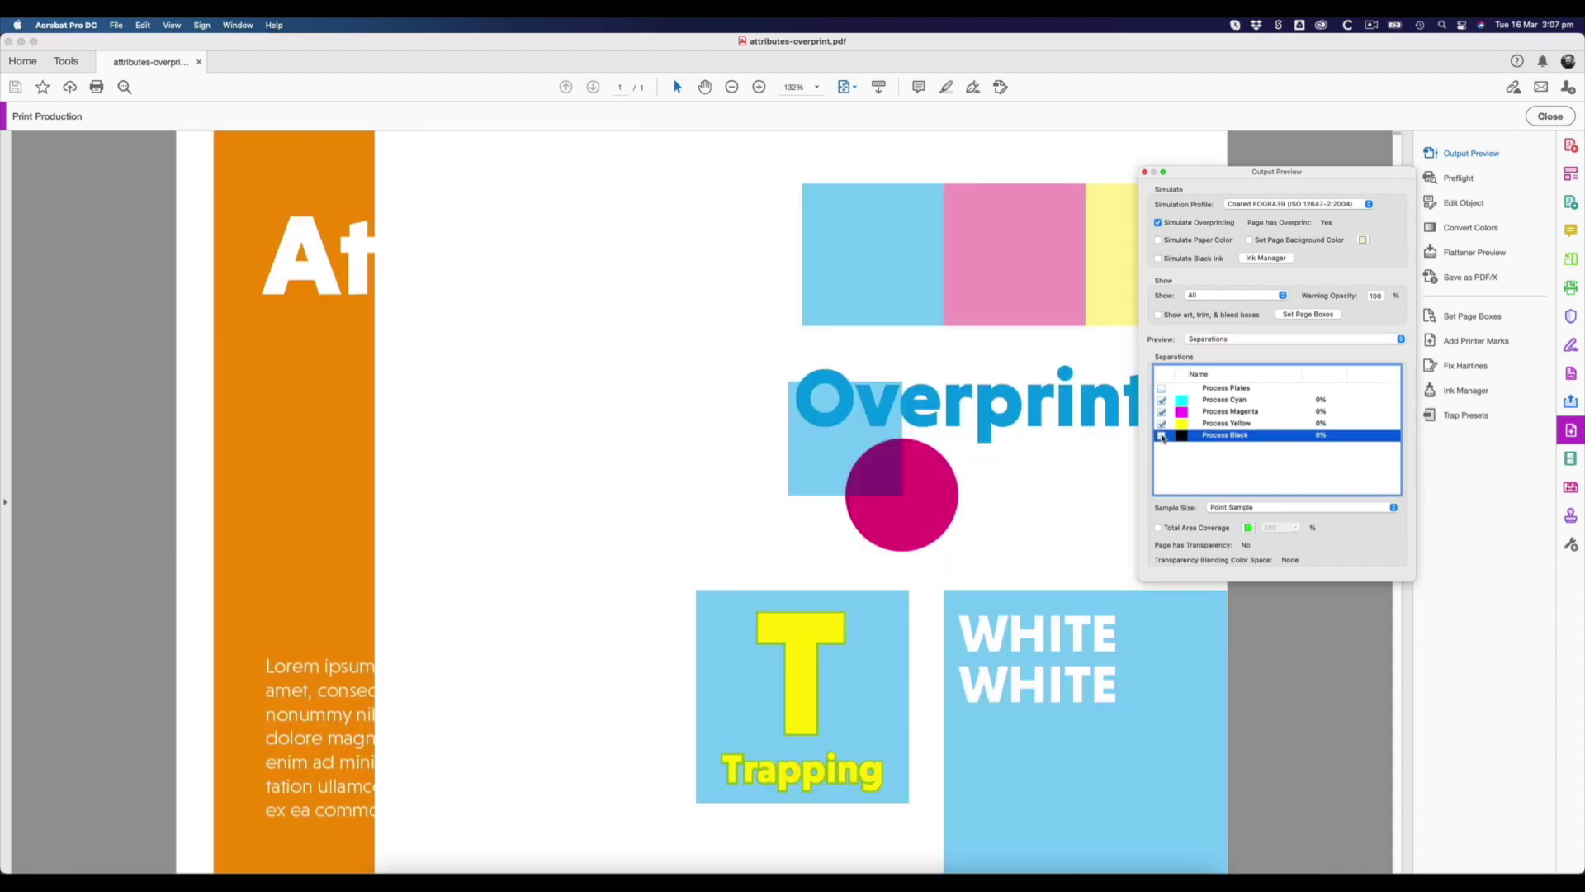
click(1162, 436)
click(1163, 436)
click(1162, 436)
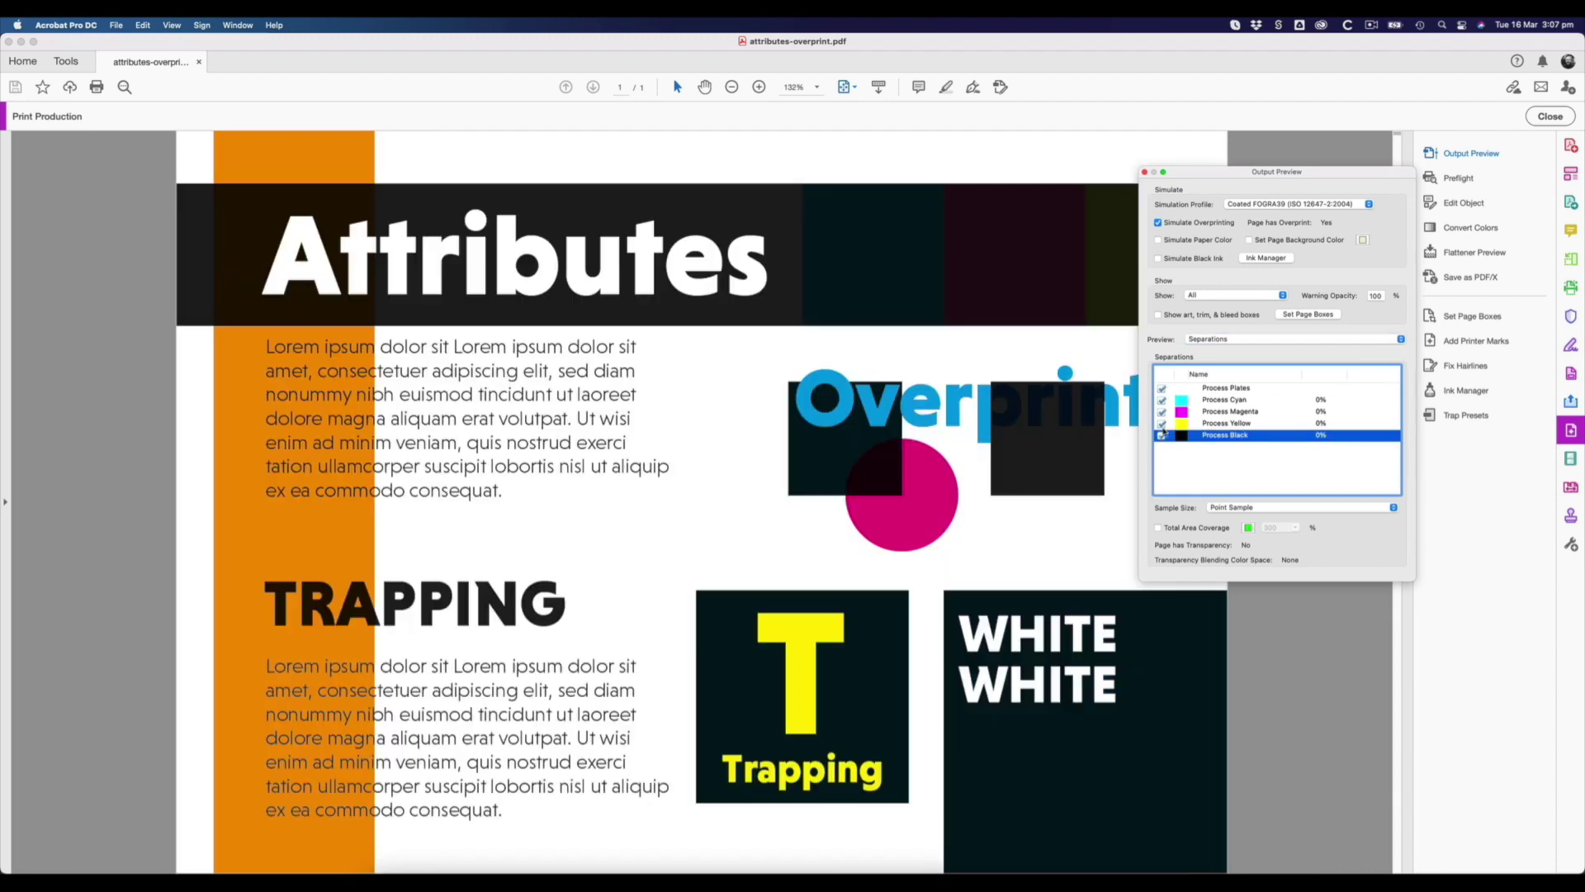
click(1163, 423)
click(1163, 423)
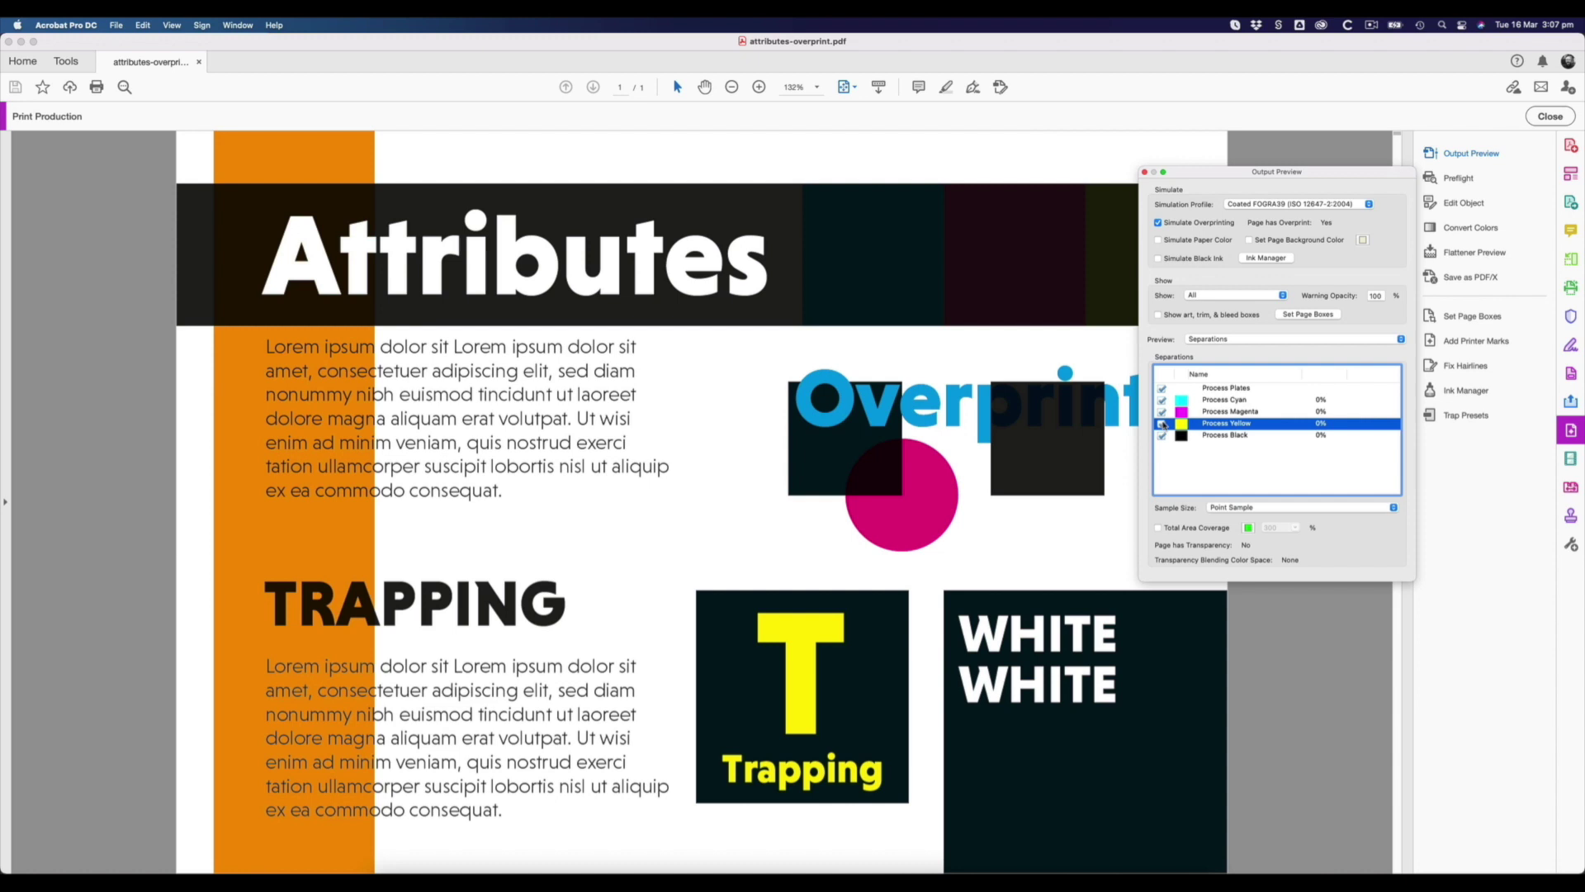
click(1163, 424)
click(1163, 423)
click(1163, 436)
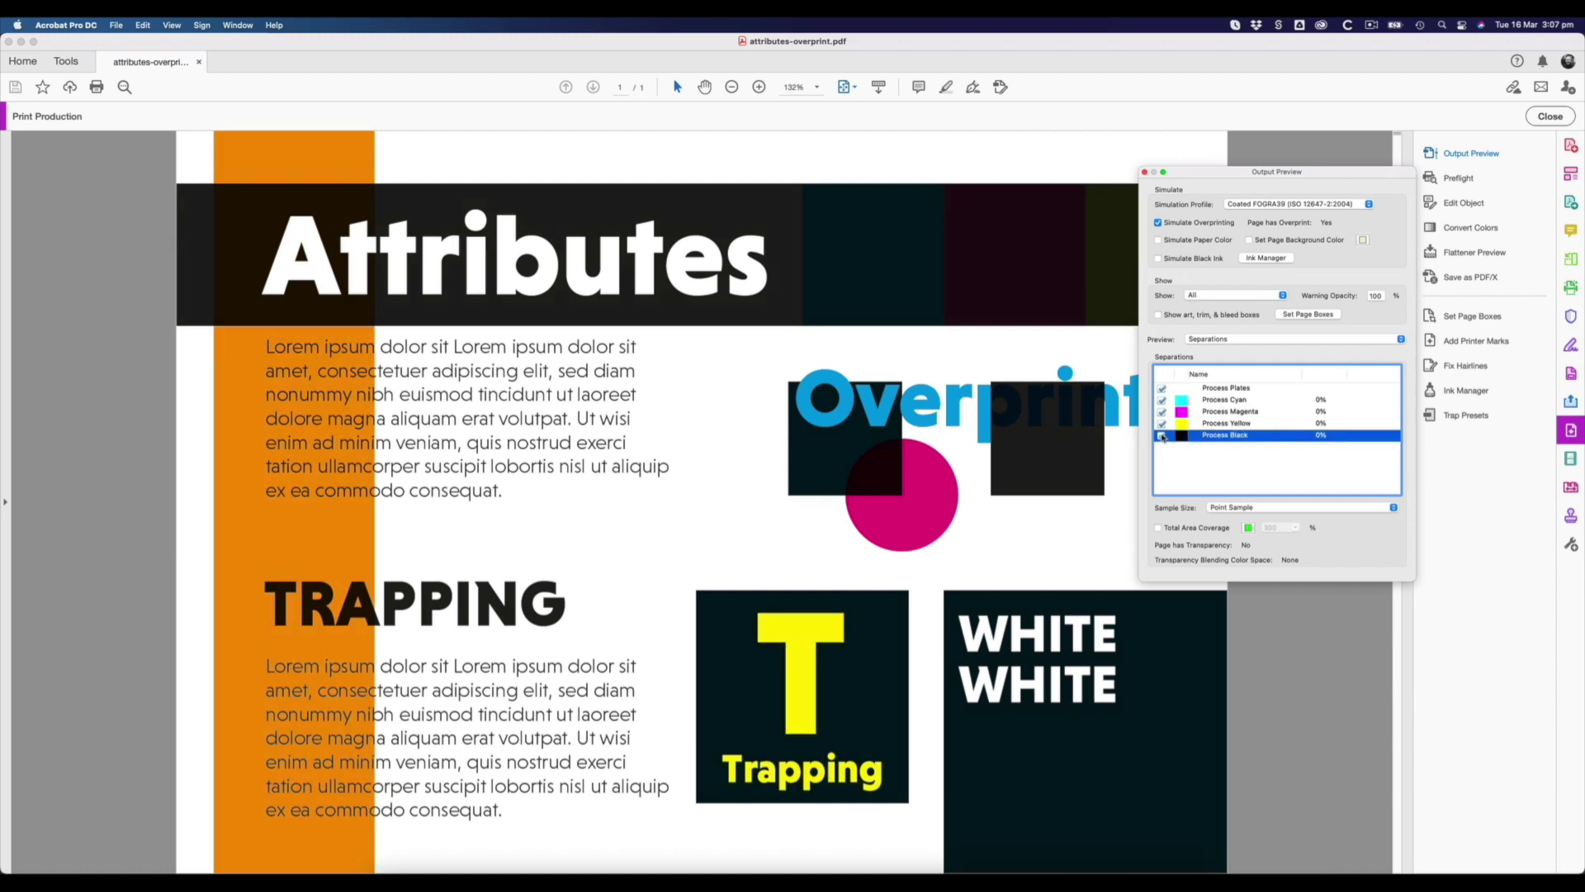
click(1163, 436)
click(1163, 436)
click(1162, 436)
Toggle the Process Black plate again, finishing with black hidden.
click(1165, 439)
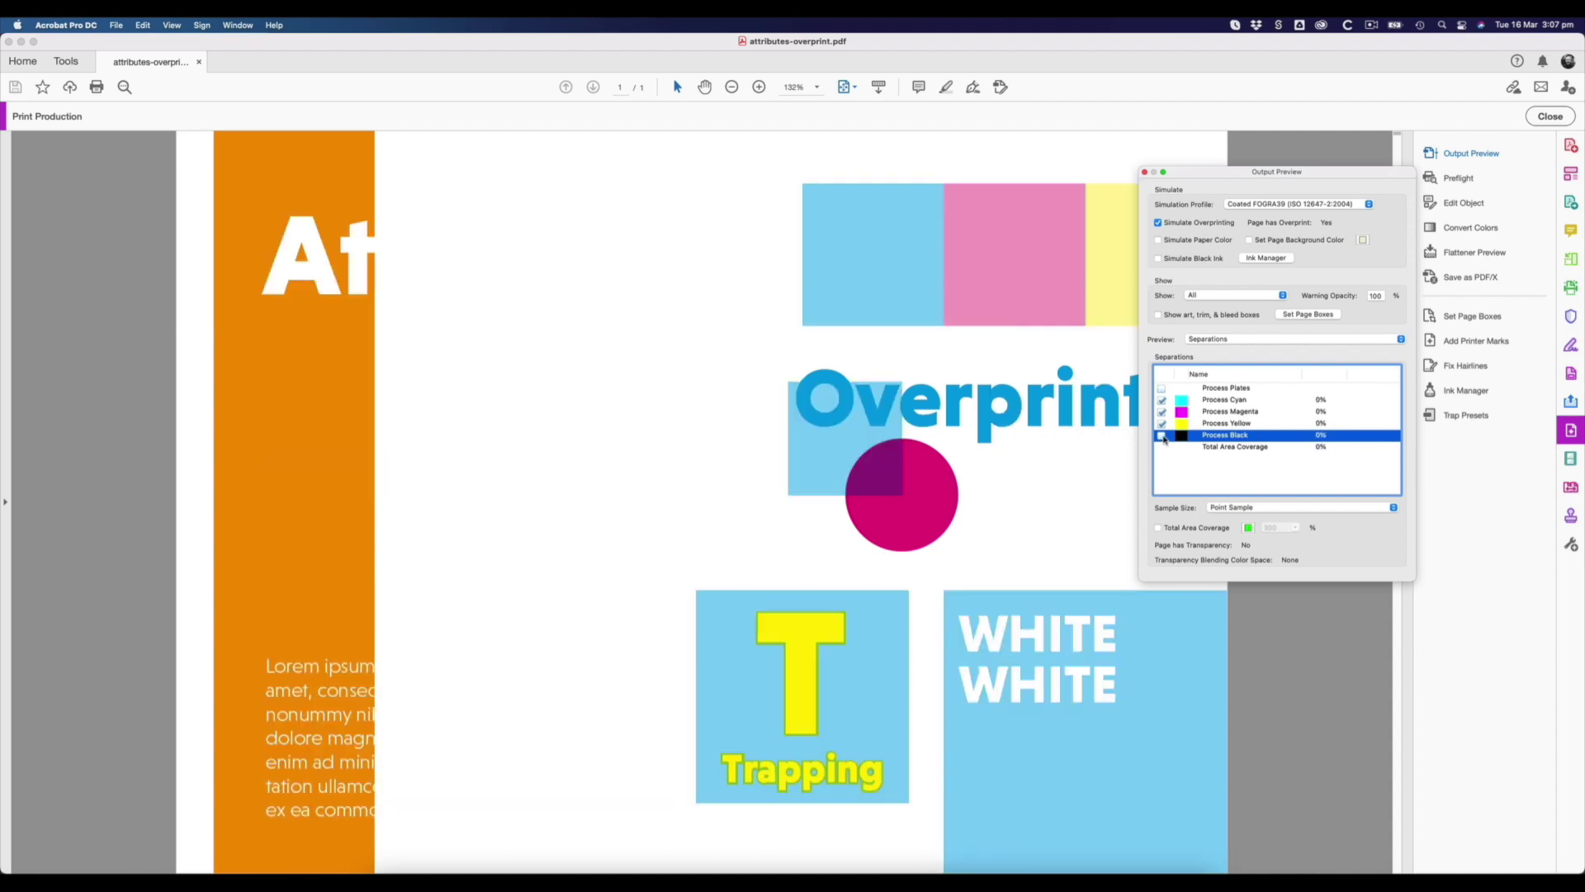
click(1164, 438)
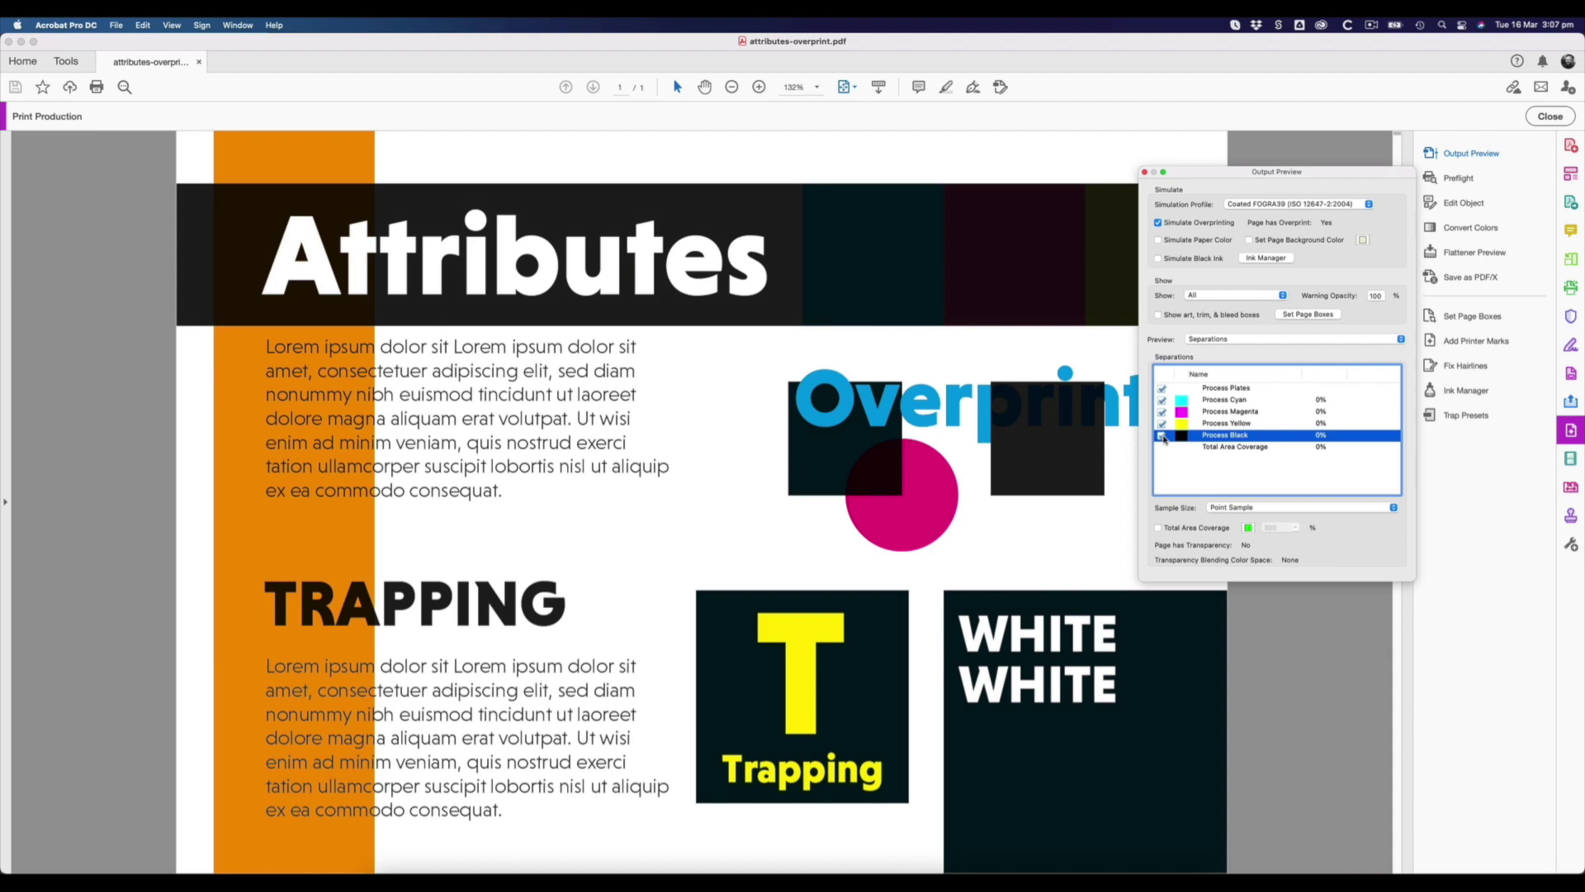
click(1163, 437)
click(1163, 437)
click(1162, 435)
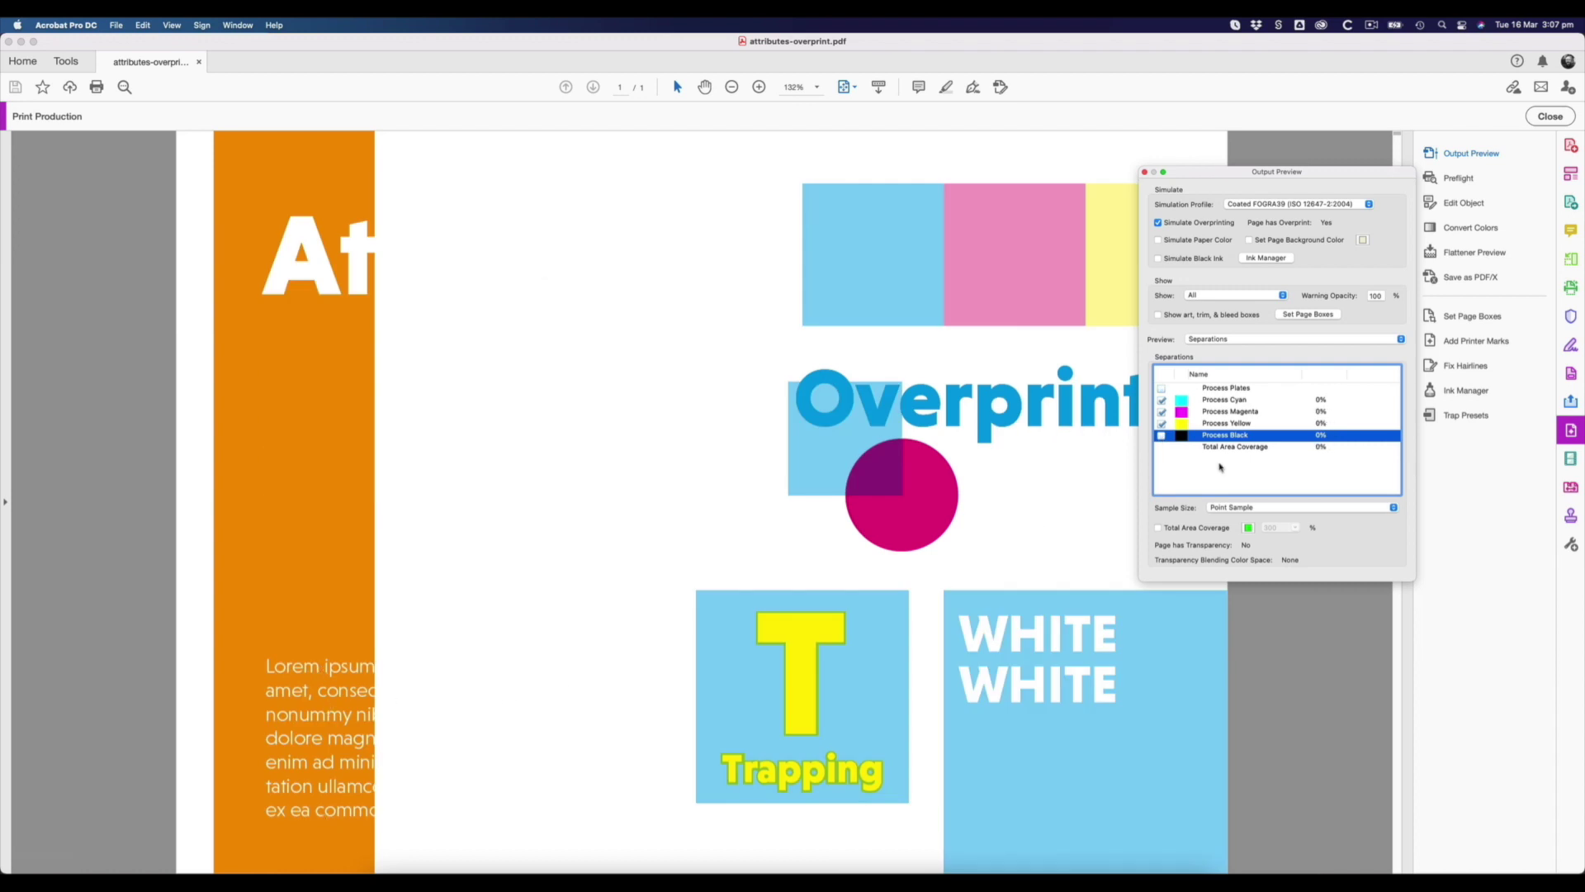
With Output Preview moved left, toggle Process Black off and on, ending checked, then move it back right.
drag(1230, 174, 528, 199)
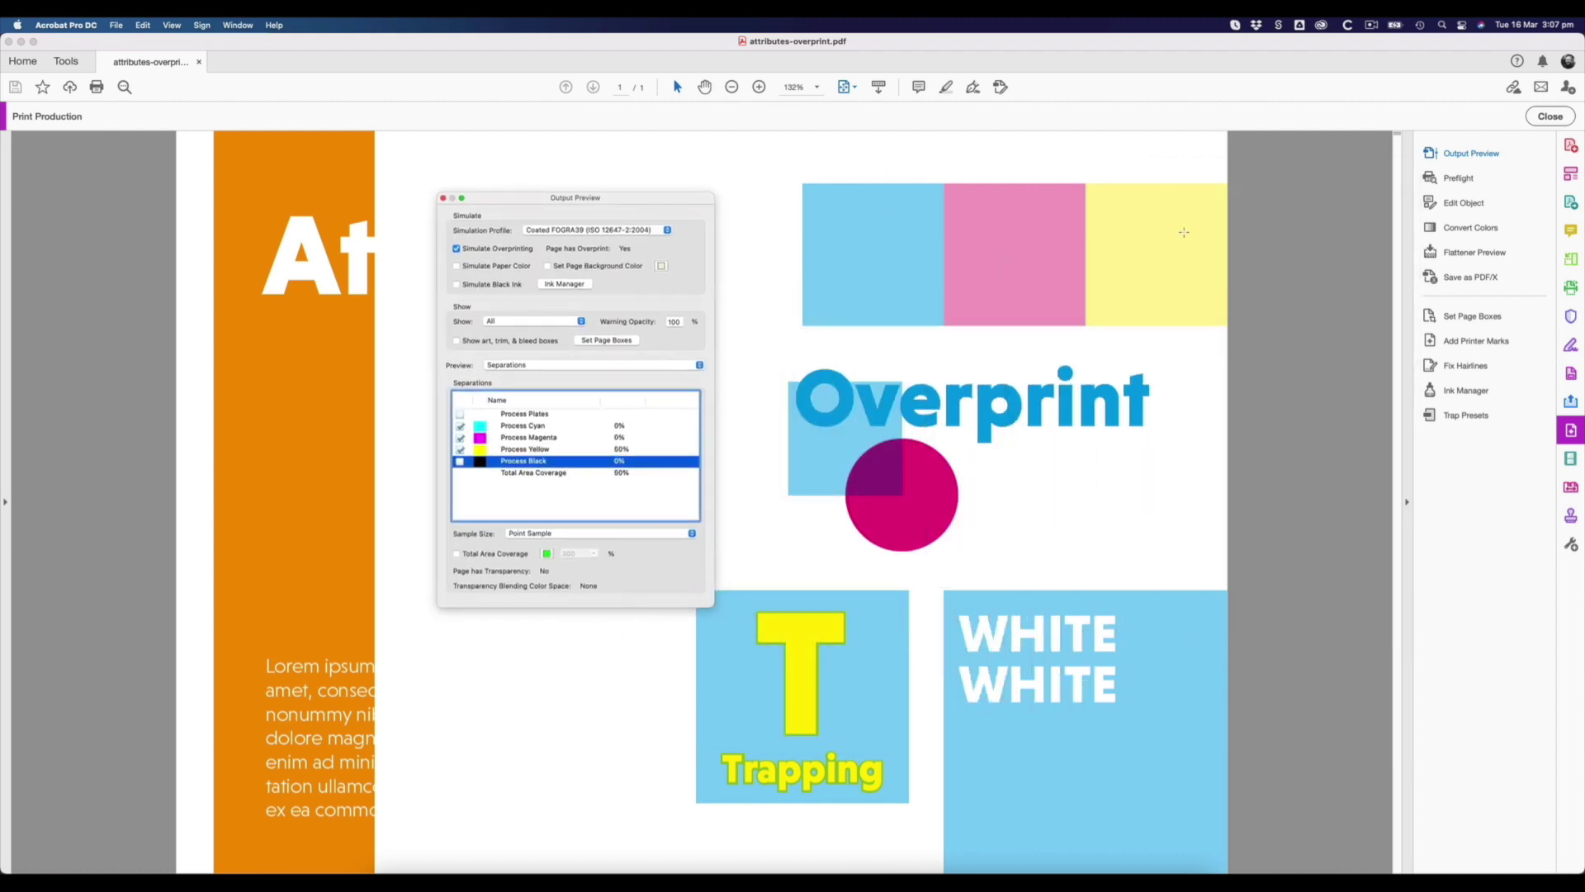
click(459, 461)
click(459, 461)
click(459, 462)
click(459, 462)
click(459, 461)
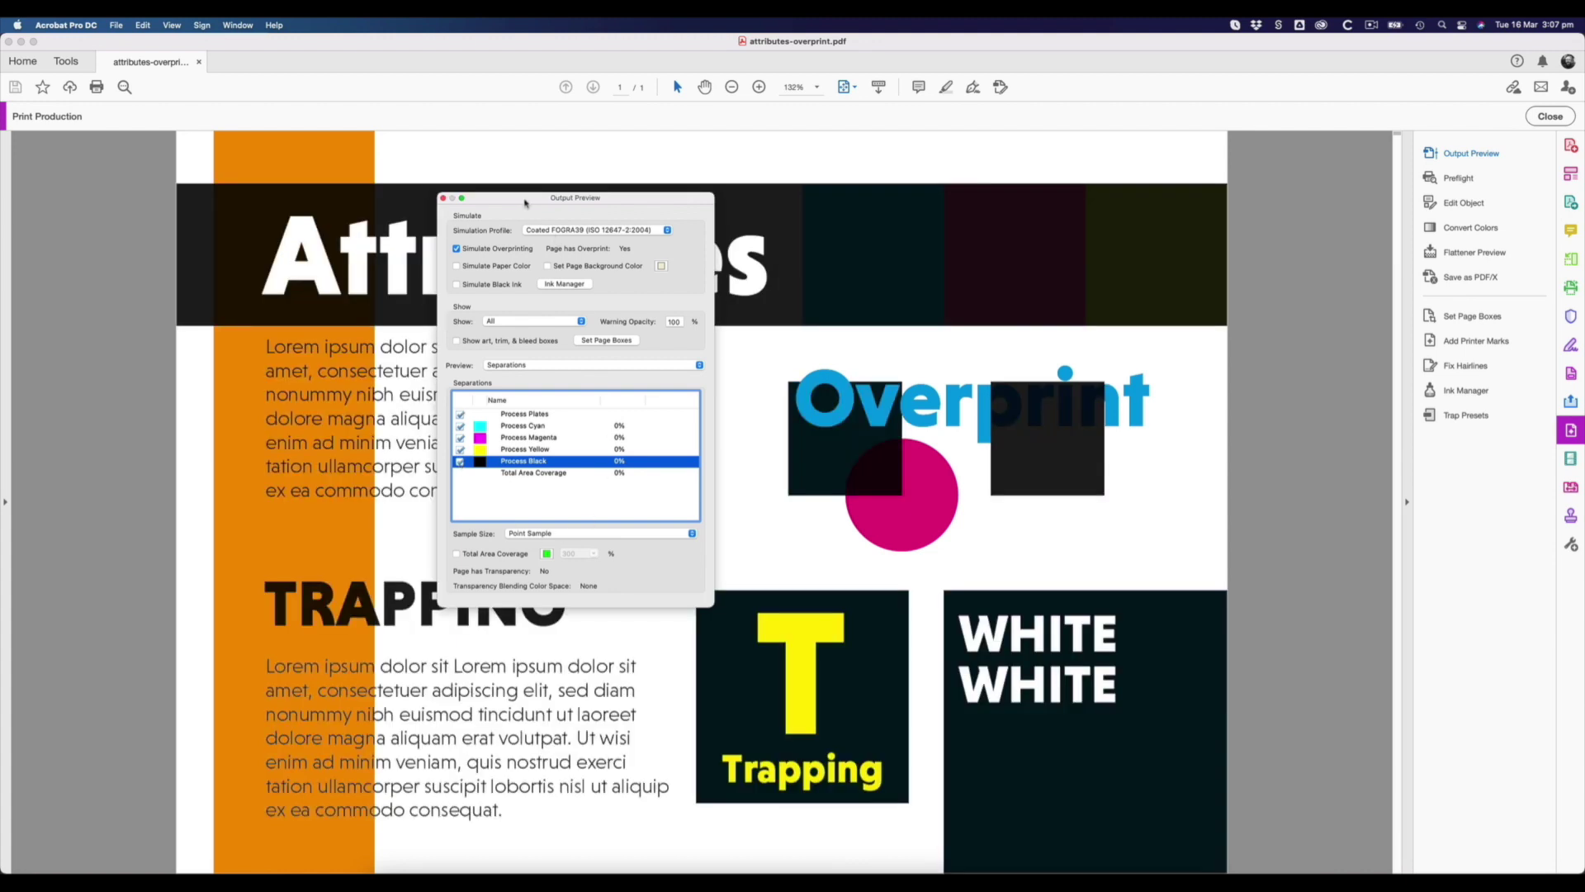
drag(525, 203, 1266, 192)
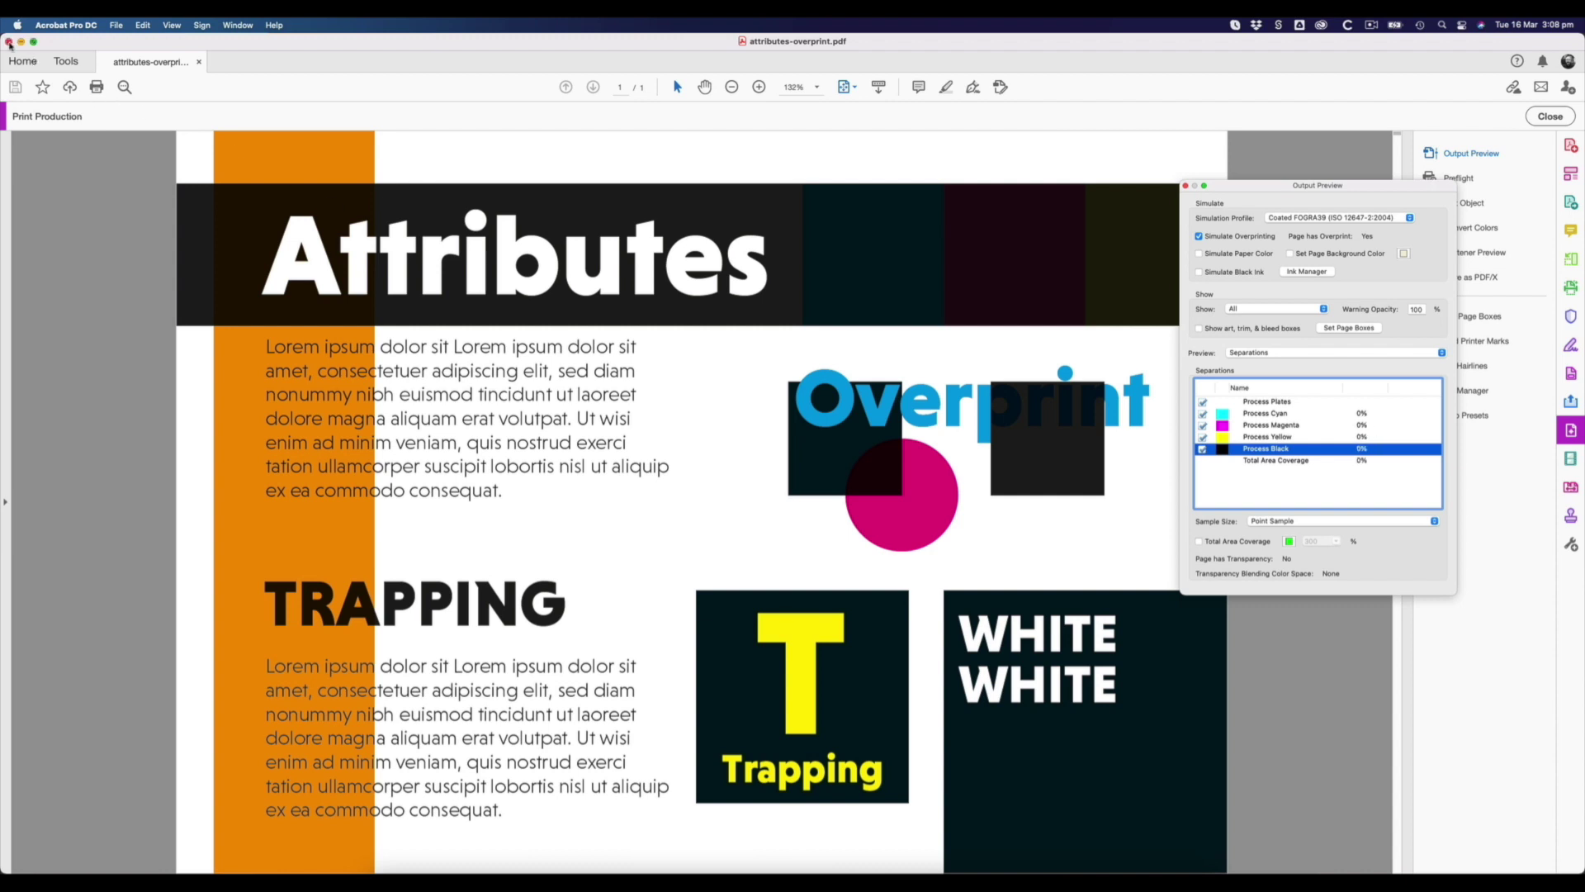
Close the PDF in Acrobat and drag attributes-overprint.pdf onto Photoshop from Finder.
click(8, 43)
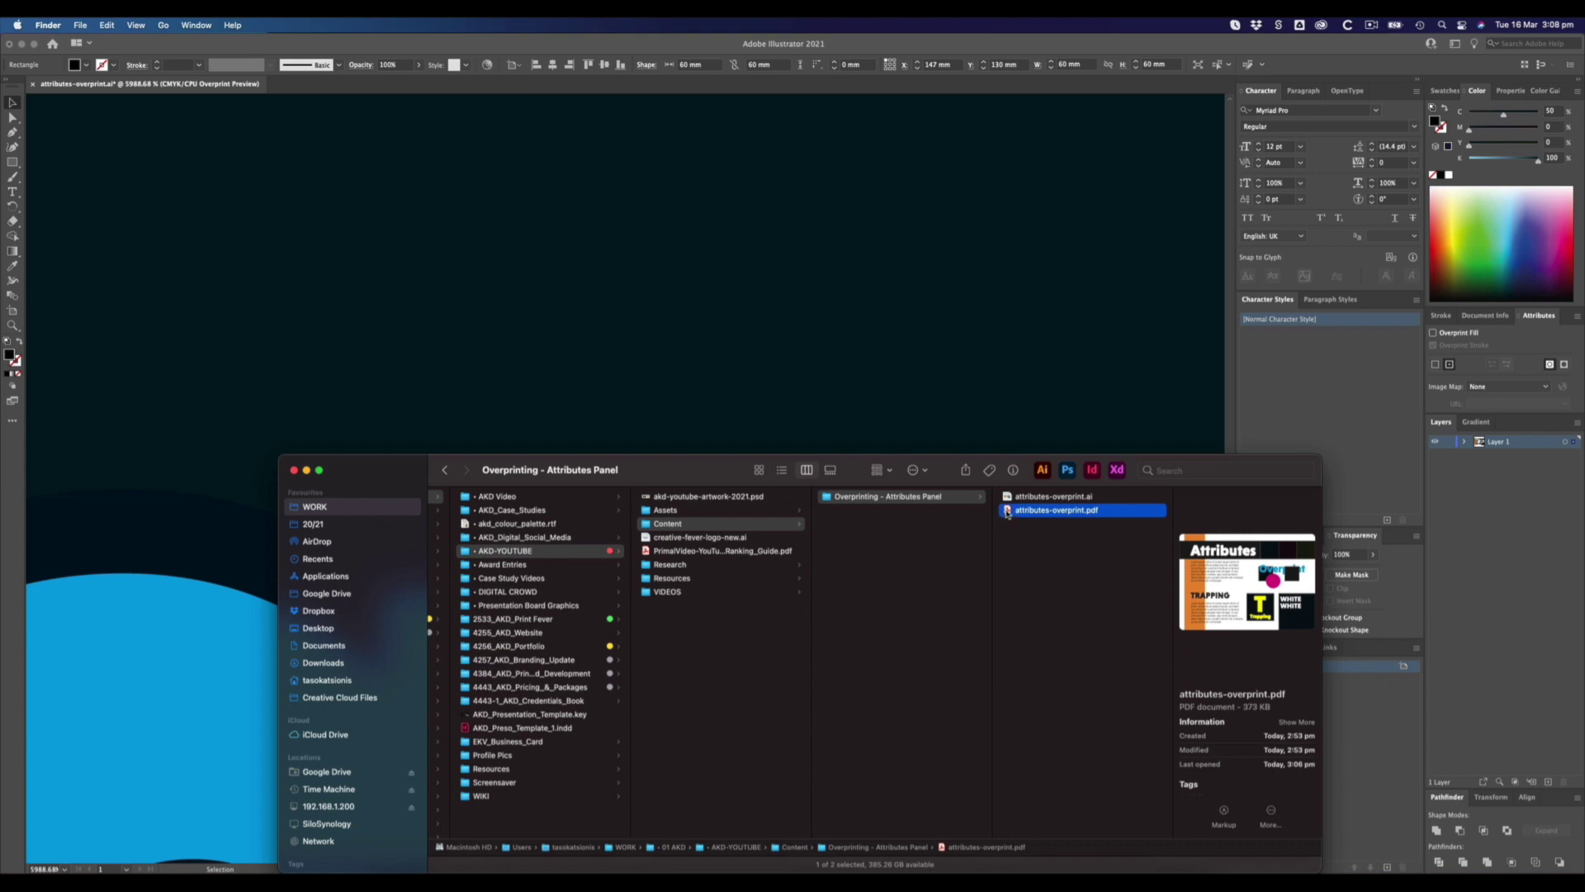
drag(1008, 512, 1067, 470)
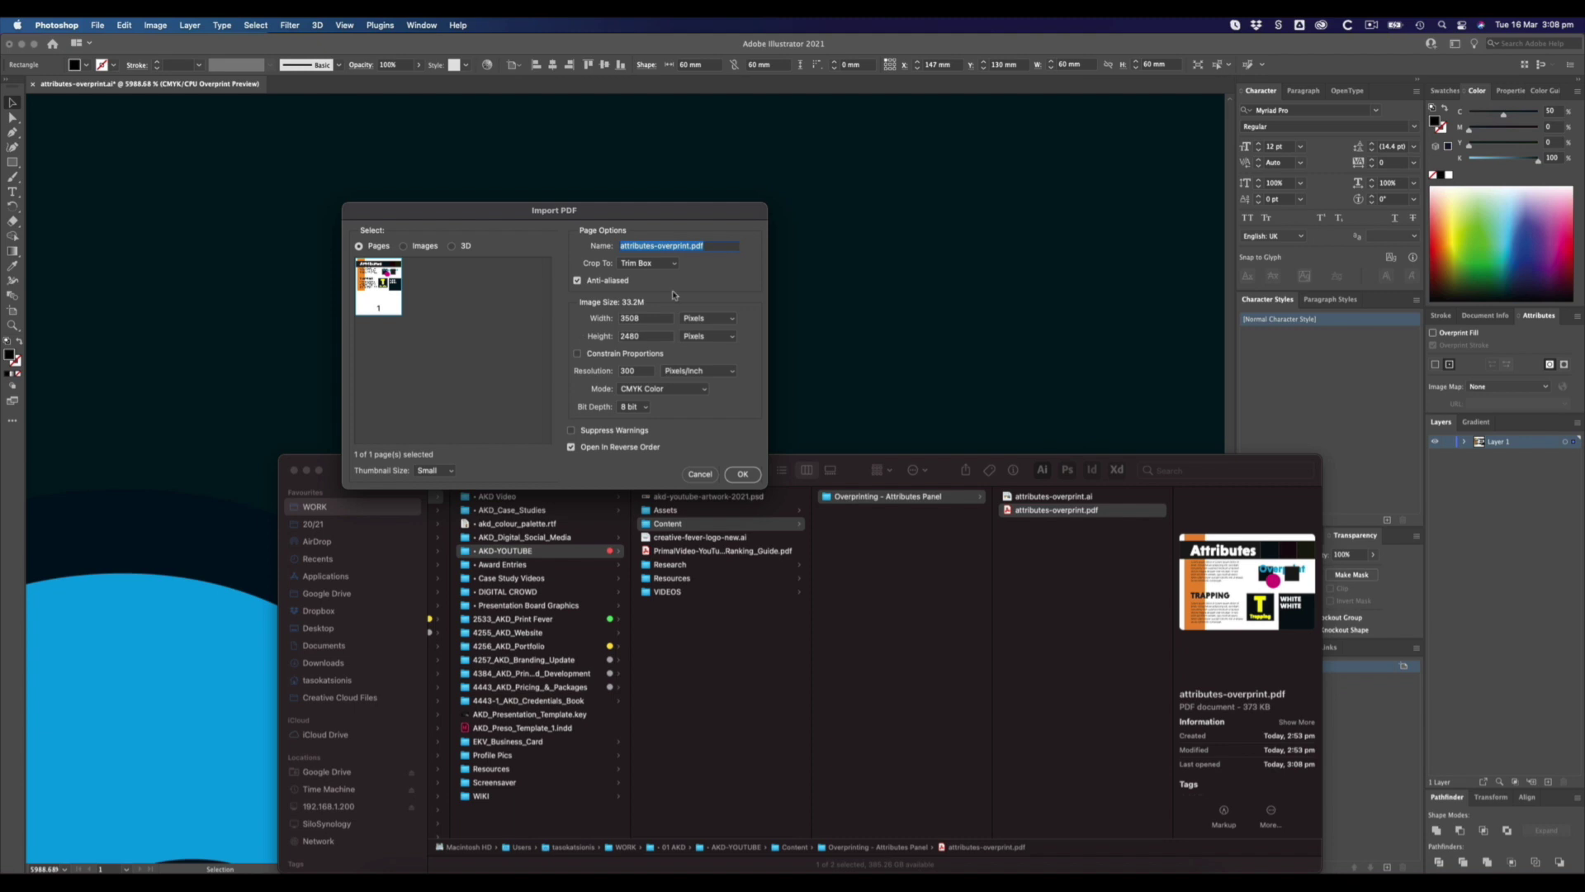
Import the PDF at 3508 × 2480 px, 300 ppi CMYK and flatten it to a white Background.
click(742, 474)
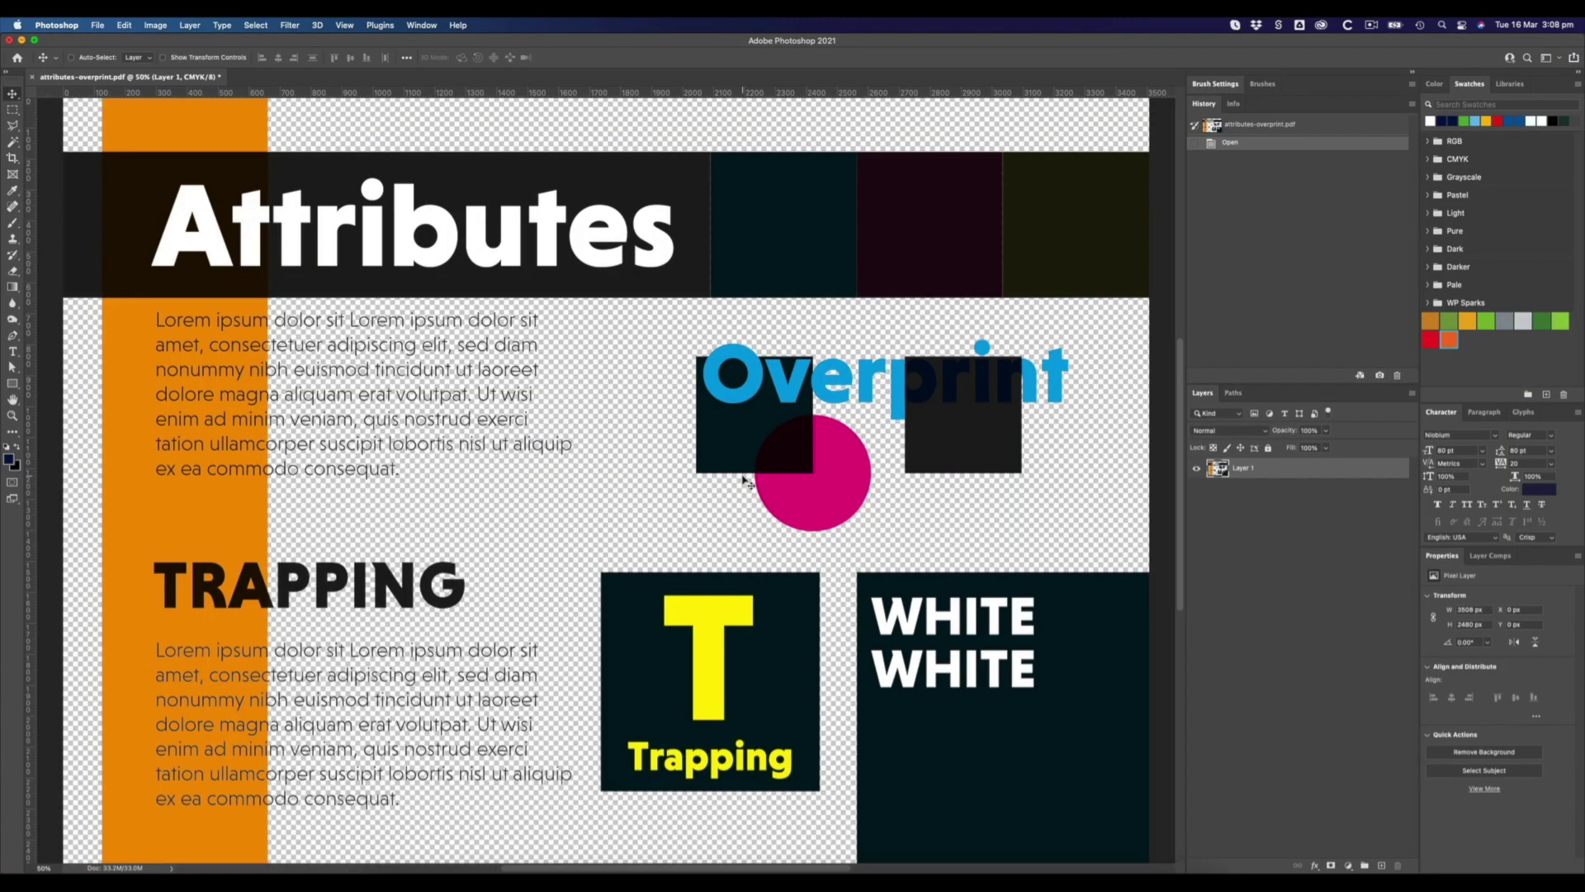
click(1412, 394)
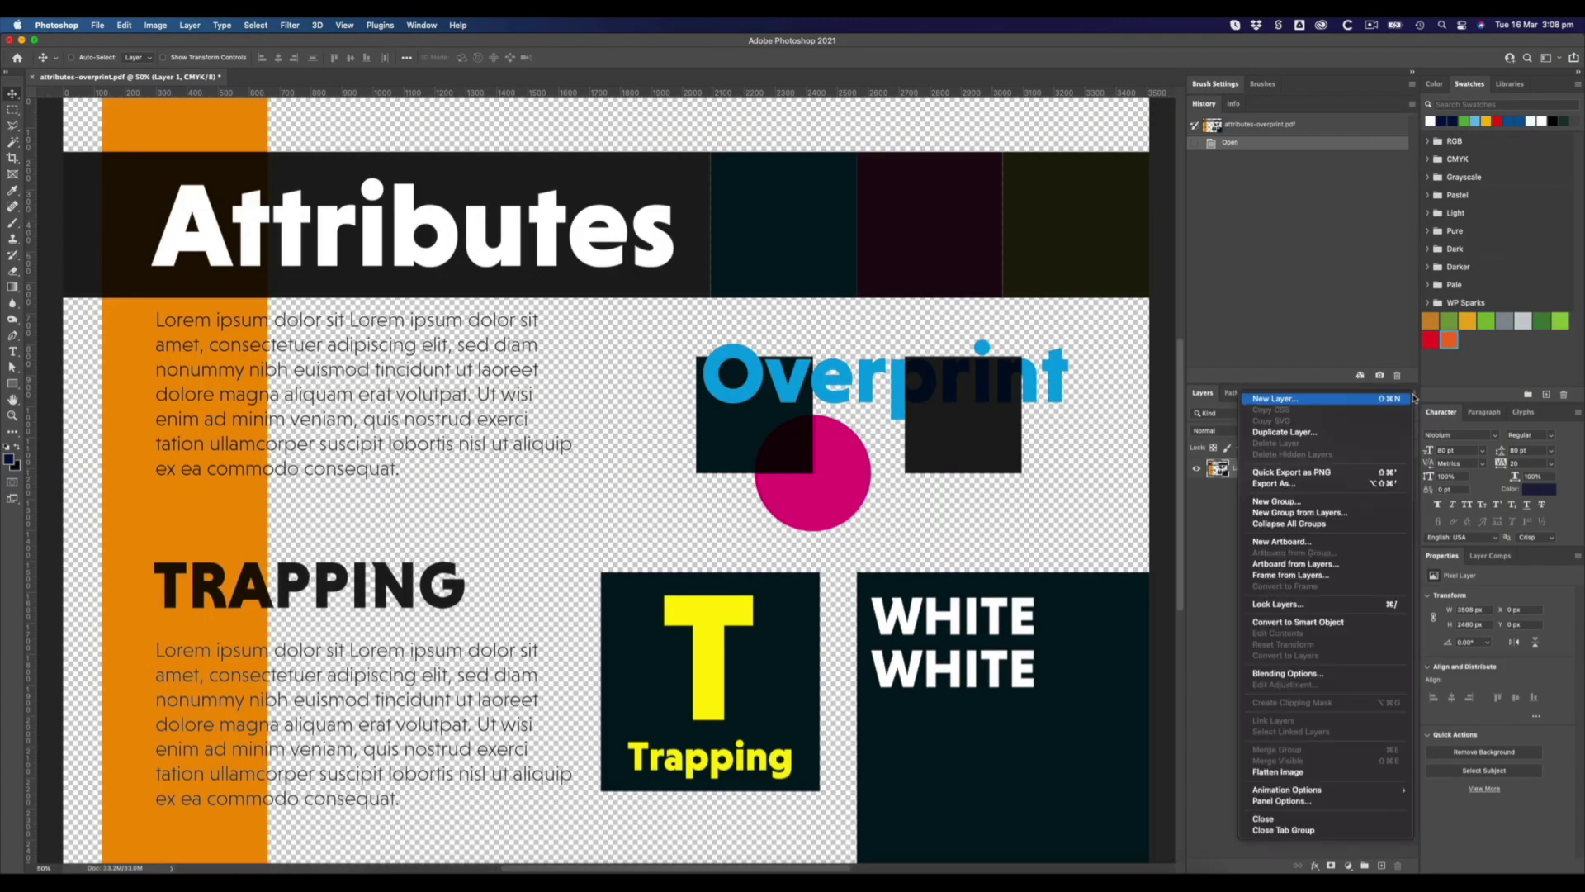
click(1278, 772)
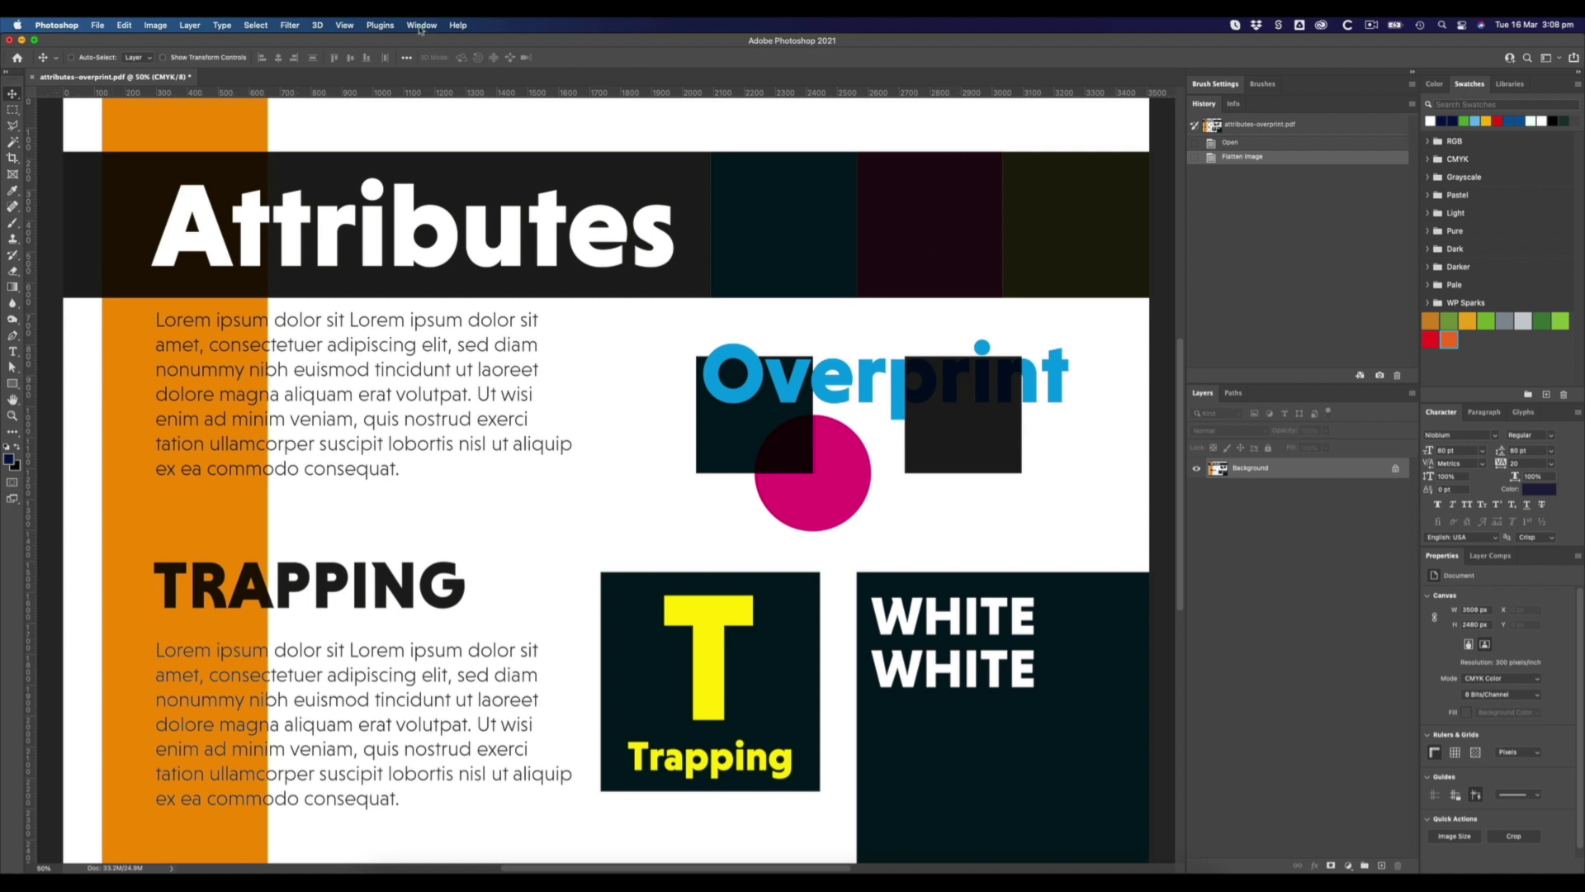
Read CMYK values with the Info panel and Eyedropper, then zoom into the Trapping T's edge and pan to the TRAPPING heading.
click(1234, 104)
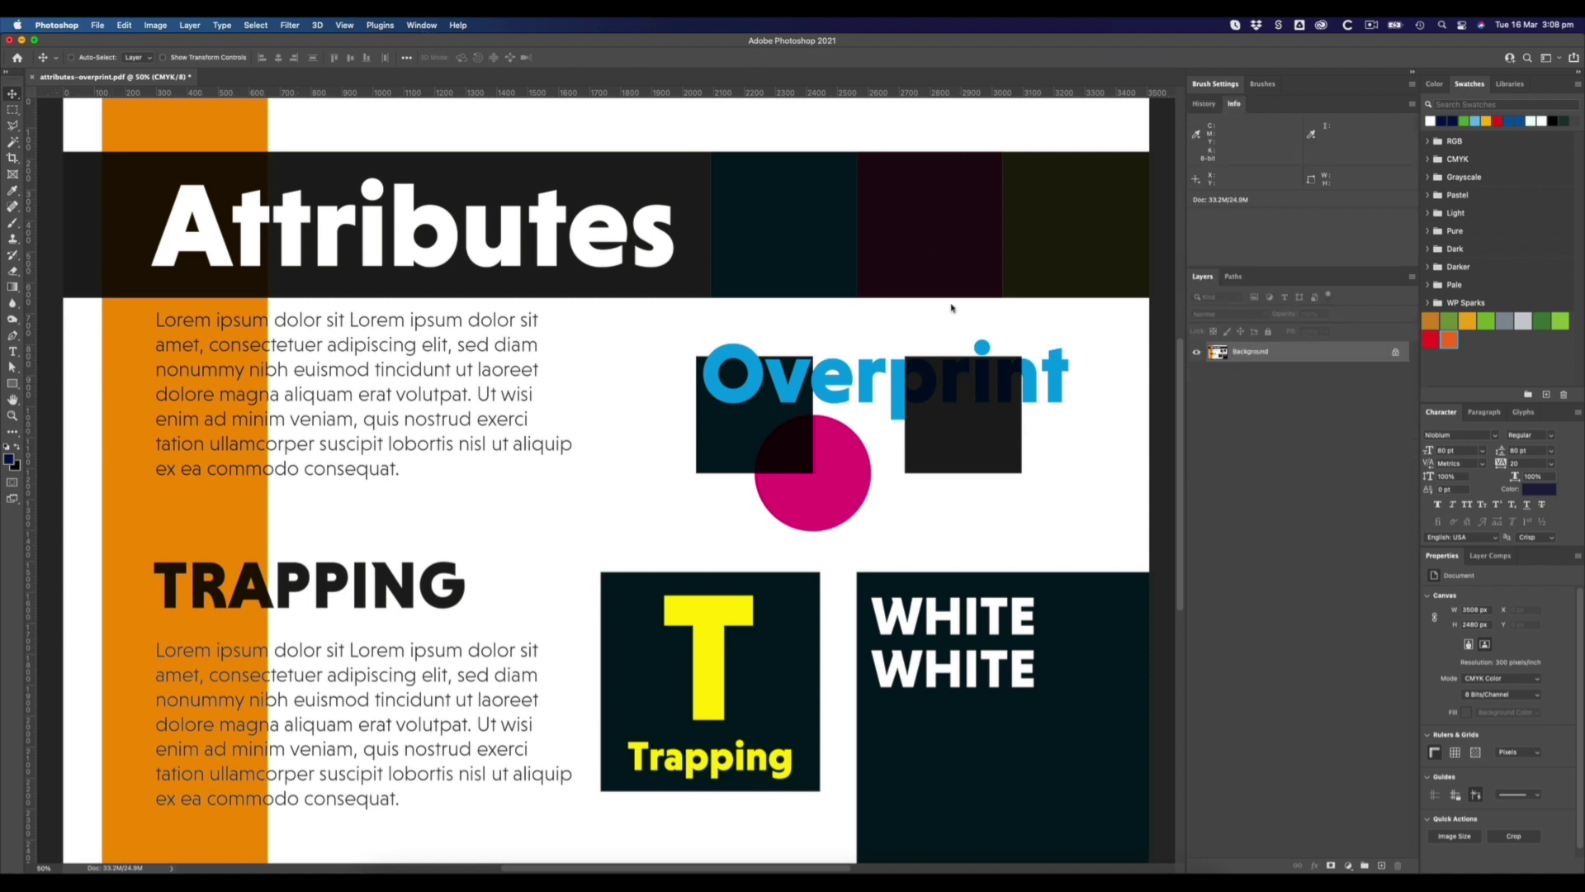
key(i)
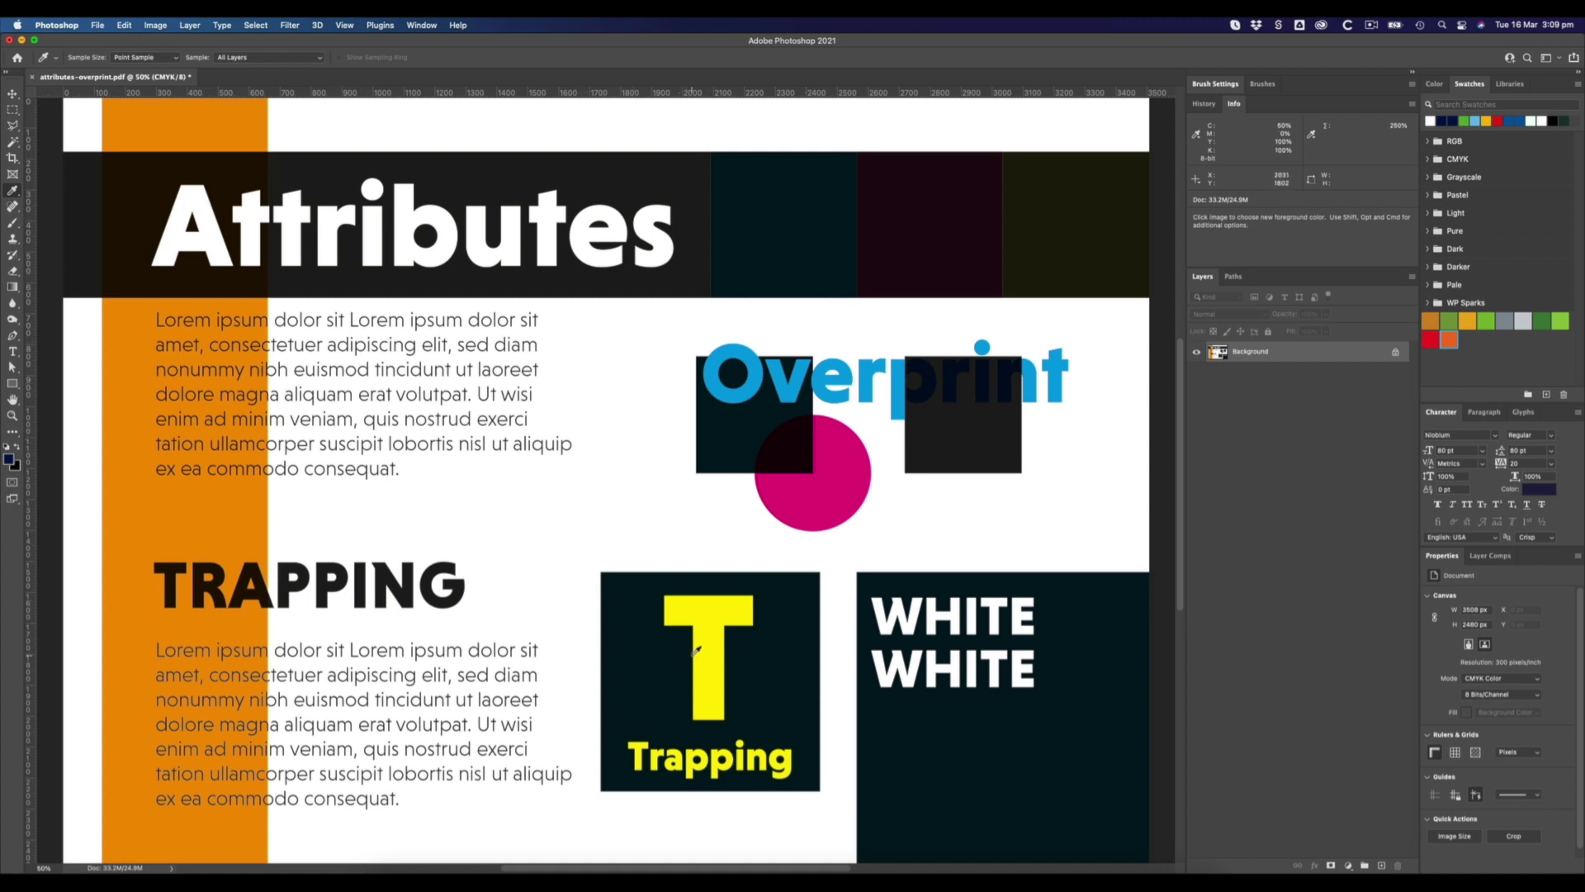
super+click(703, 749)
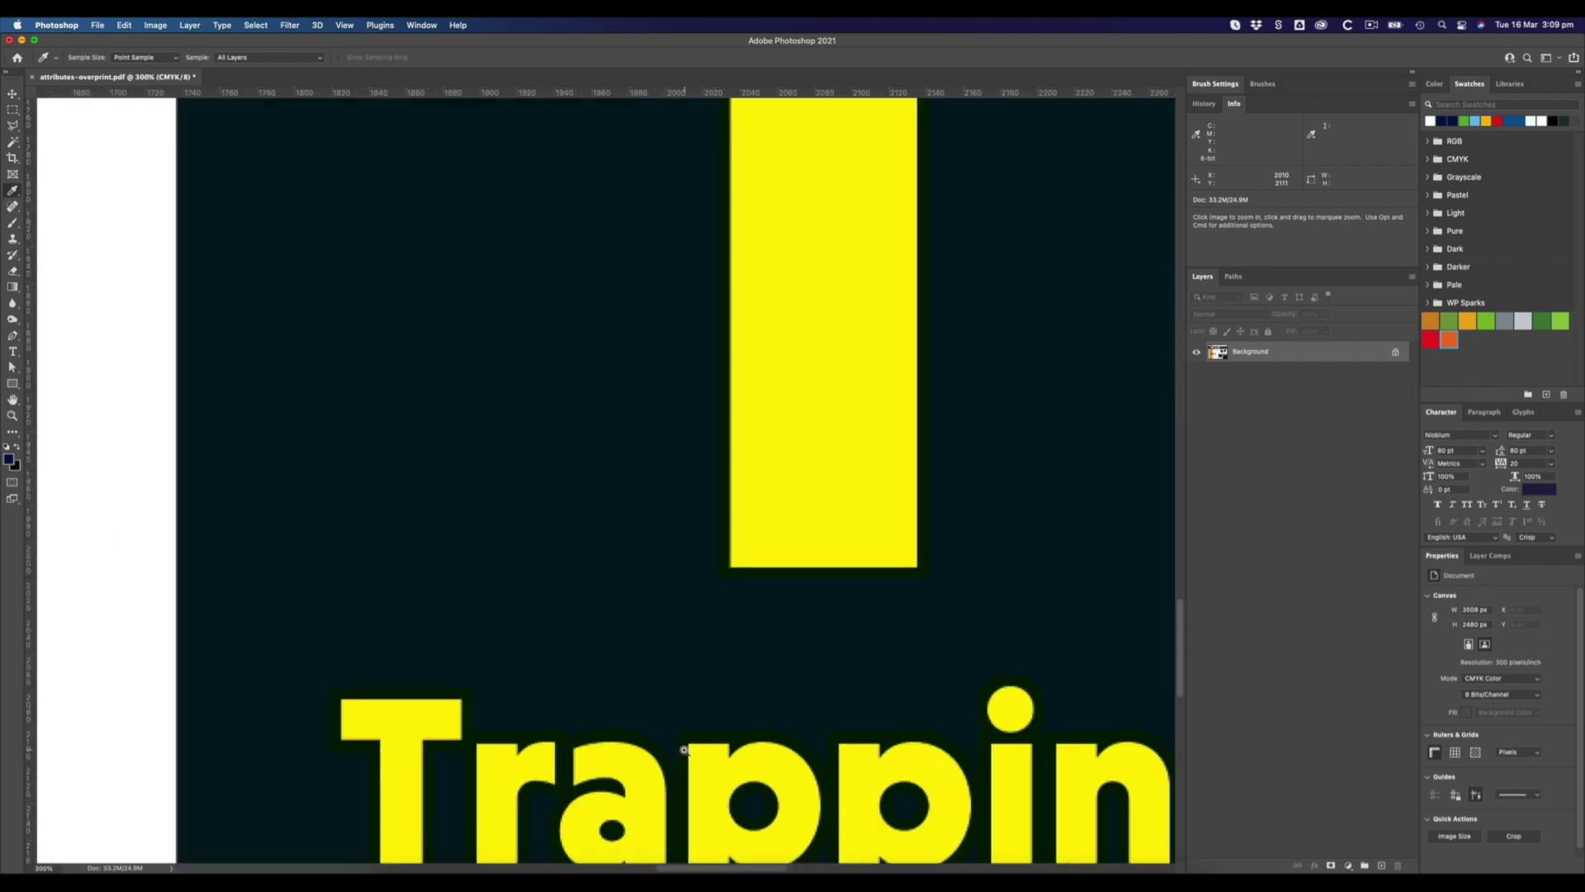
super+click(690, 750)
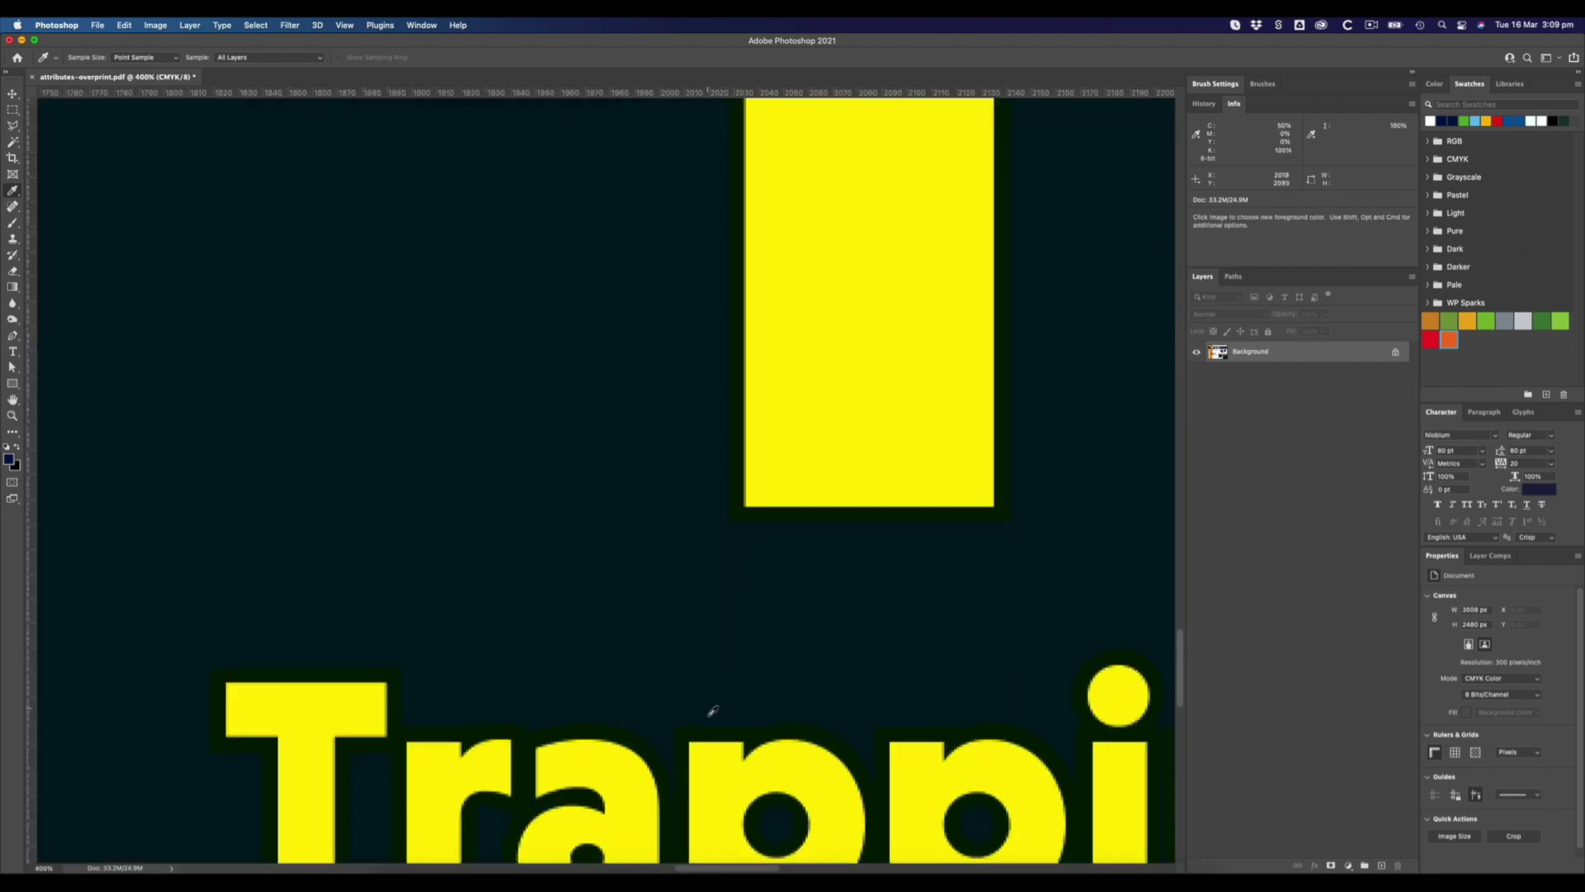
alt+click(584, 504)
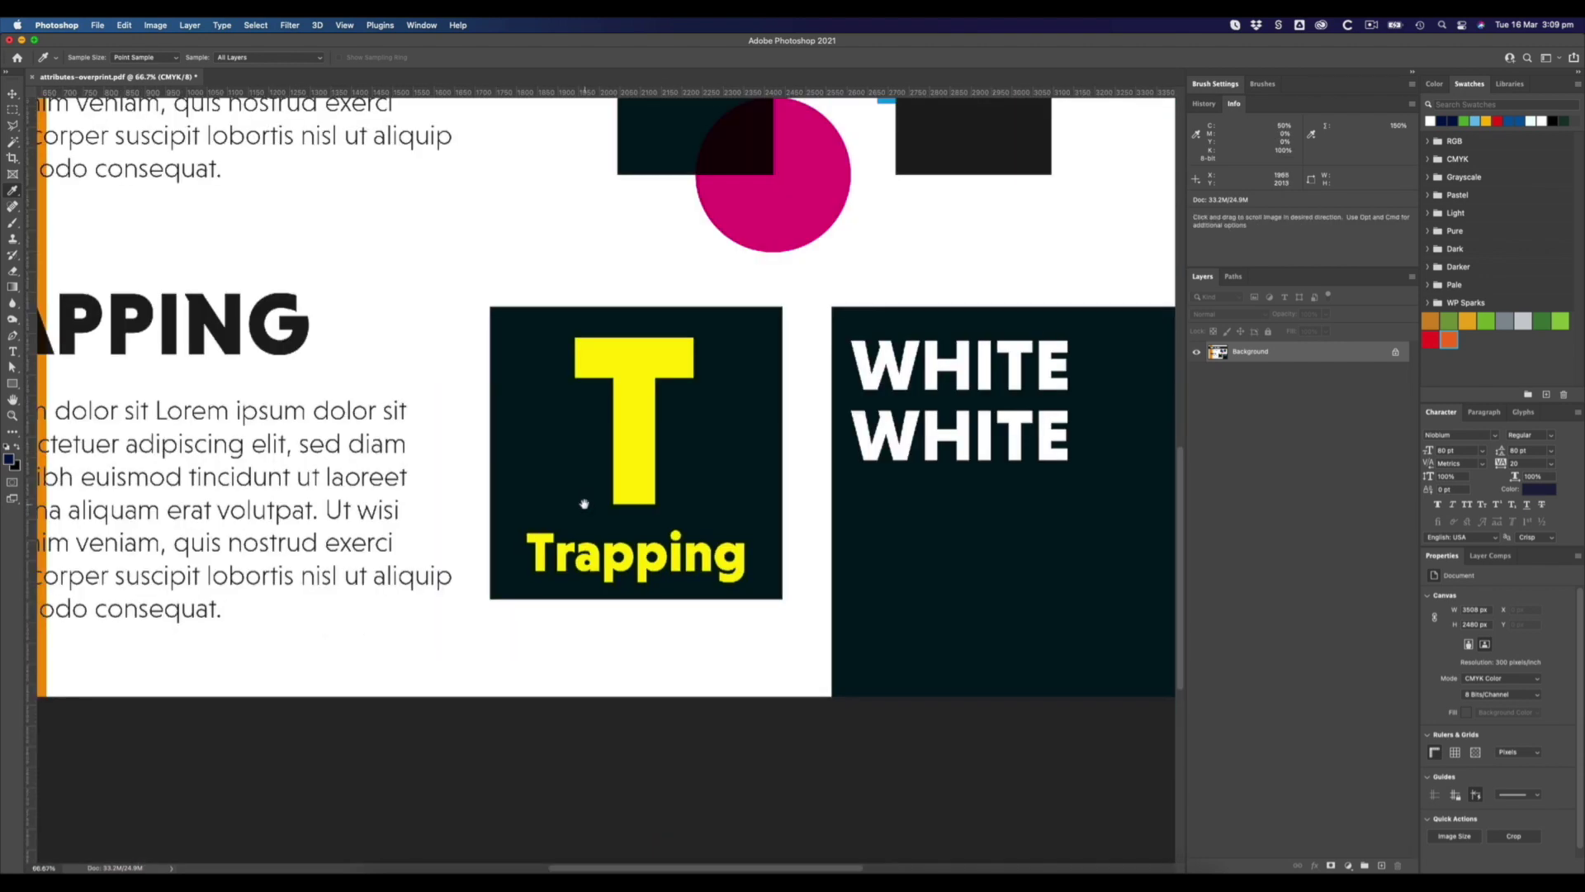
drag(407, 311, 771, 459)
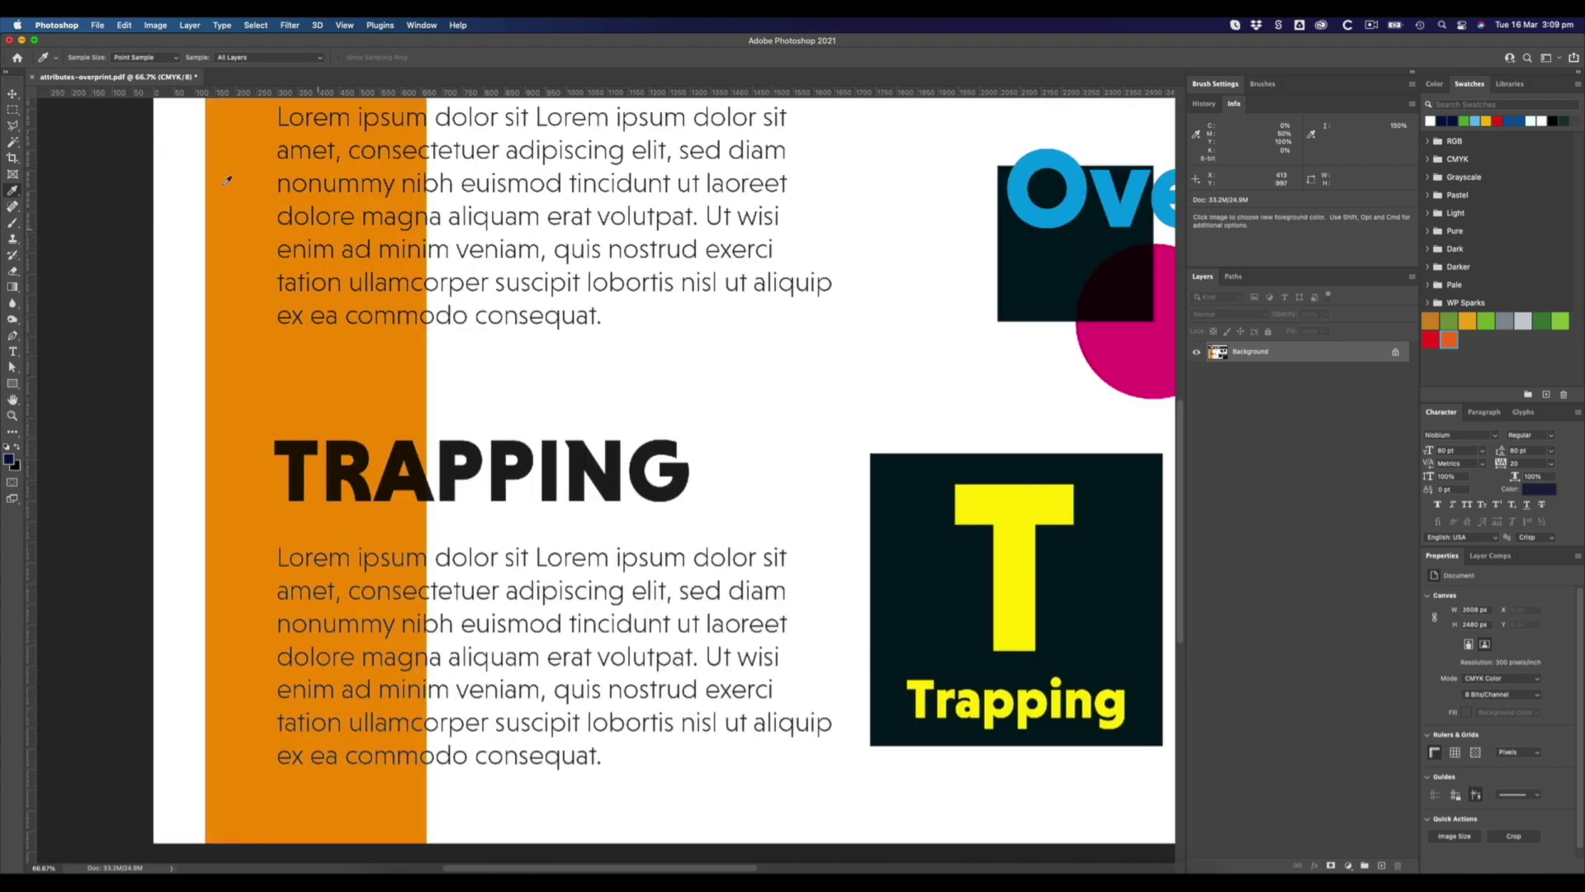